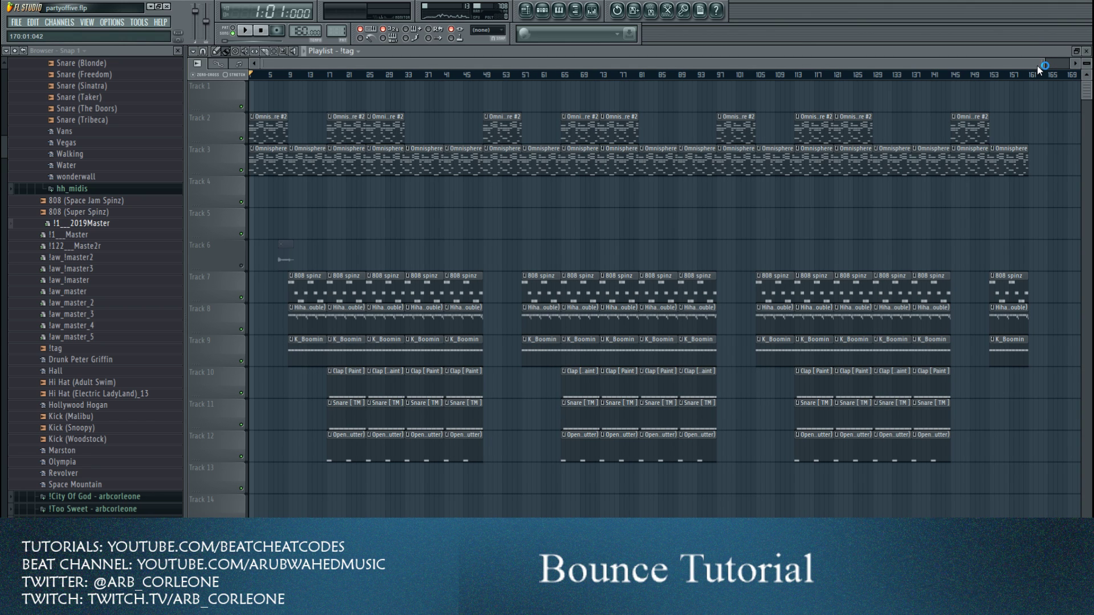
# - Fit the whole arrangement in the playlist view, play it from the start and stop playback
pyautogui.moveTo(1044, 63); pyautogui.dragTo(764, 63)
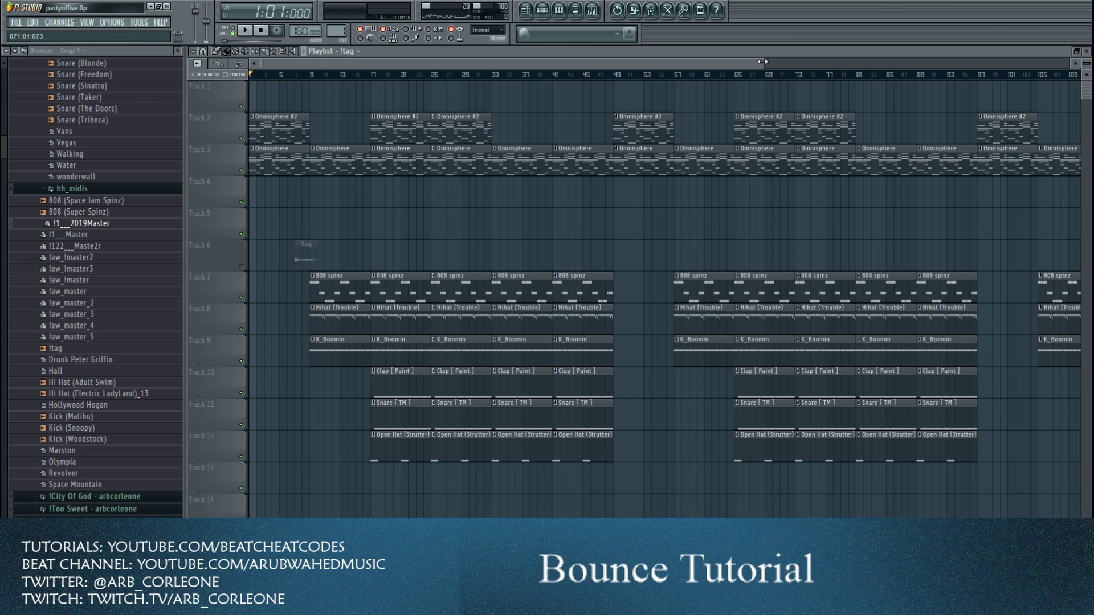
pyautogui.moveTo(770, 61); pyautogui.dragTo(1091, 106)
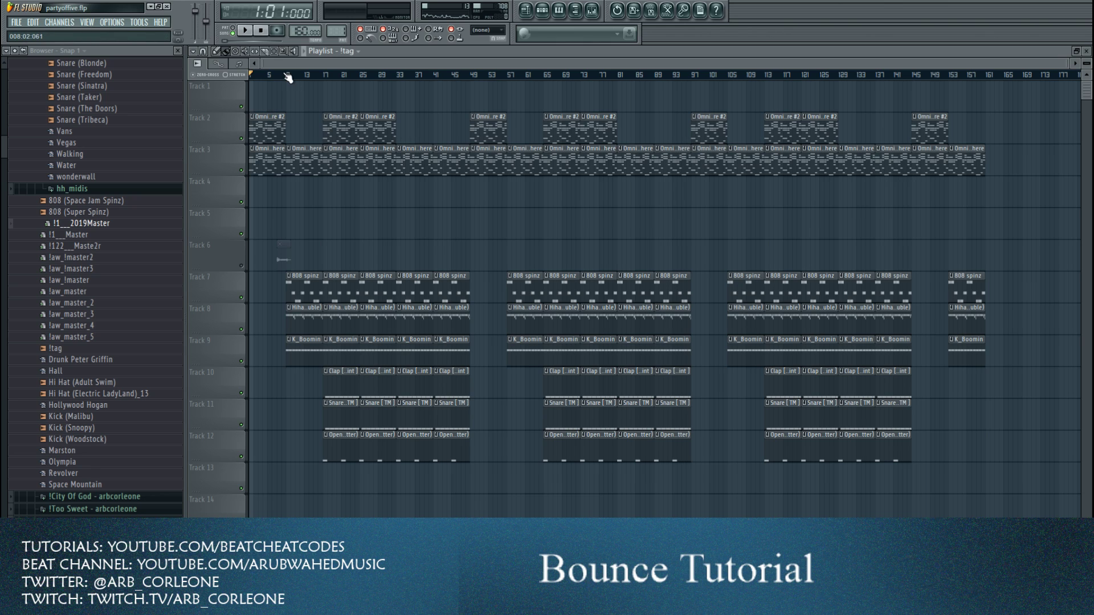
pyautogui.click(242, 266)
pyautogui.press('space')
pyautogui.click(242, 266)
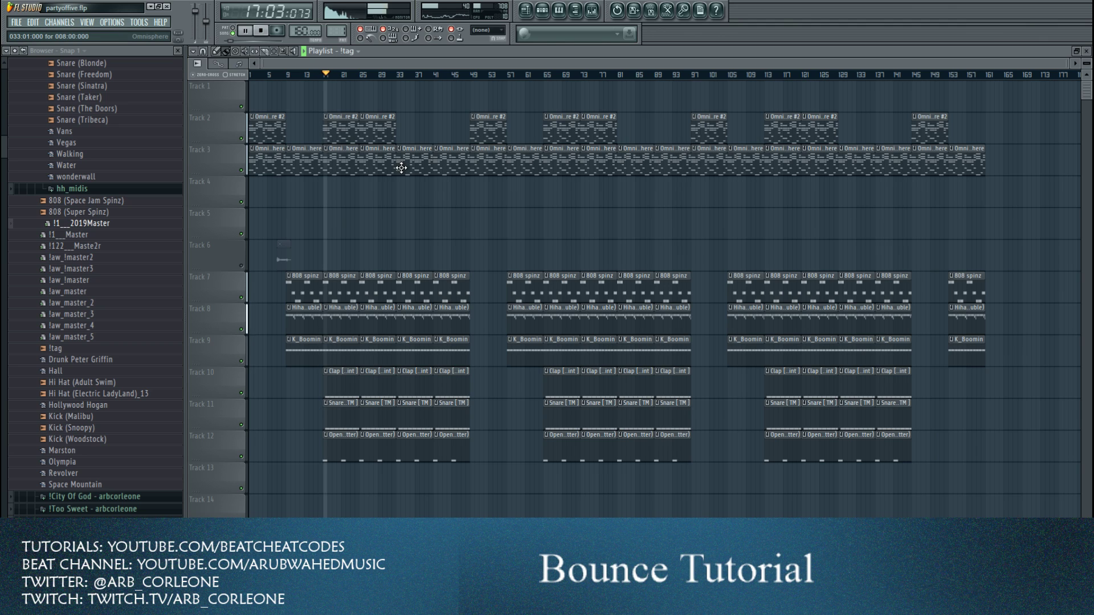
pyautogui.click(263, 36)
# - Show the channel rack and browse through the song's patterns to Hihat (Trouble)
pyautogui.click(544, 21)
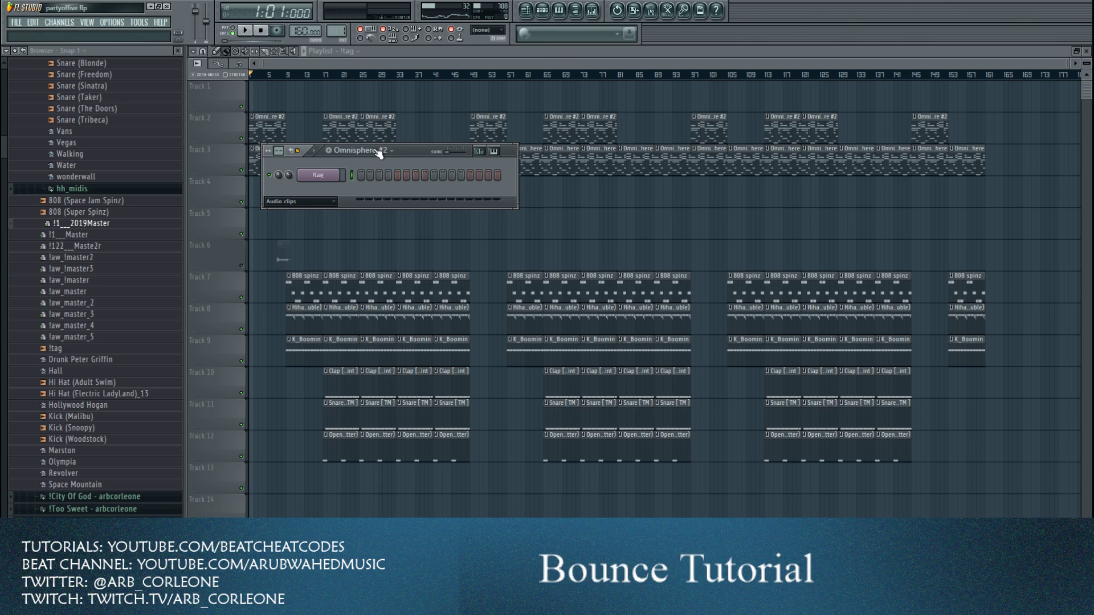
pyautogui.scroll(1, 342, 33)
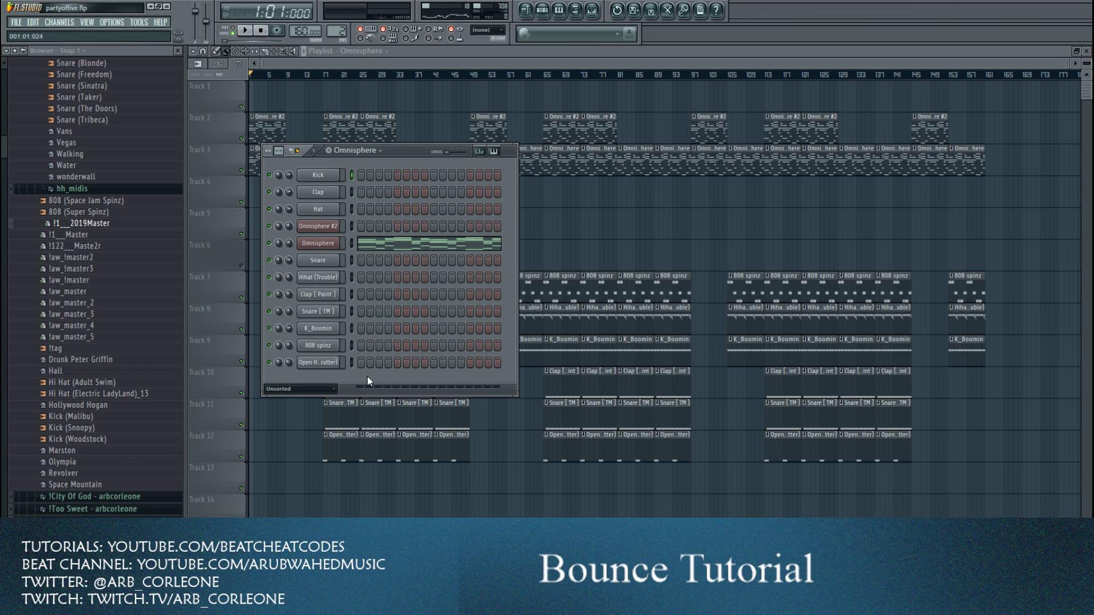
pyautogui.scroll(1, 336, 31)
pyautogui.scroll(2, 336, 31)
pyautogui.scroll(-3, 339, 33)
pyautogui.scroll(4, 339, 32)
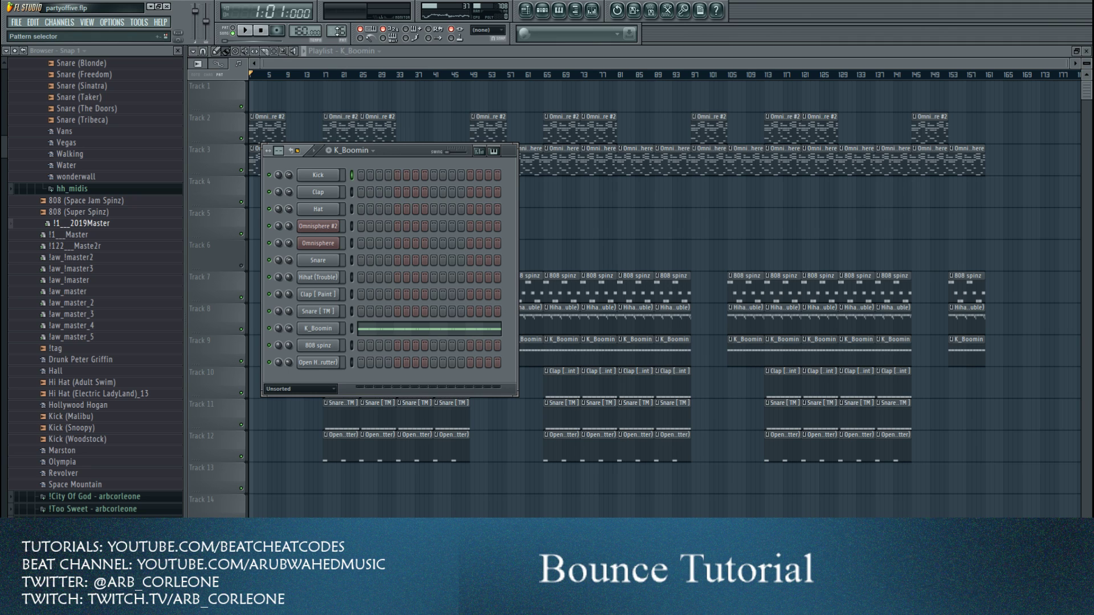
pyautogui.scroll(-3, 336, 31)
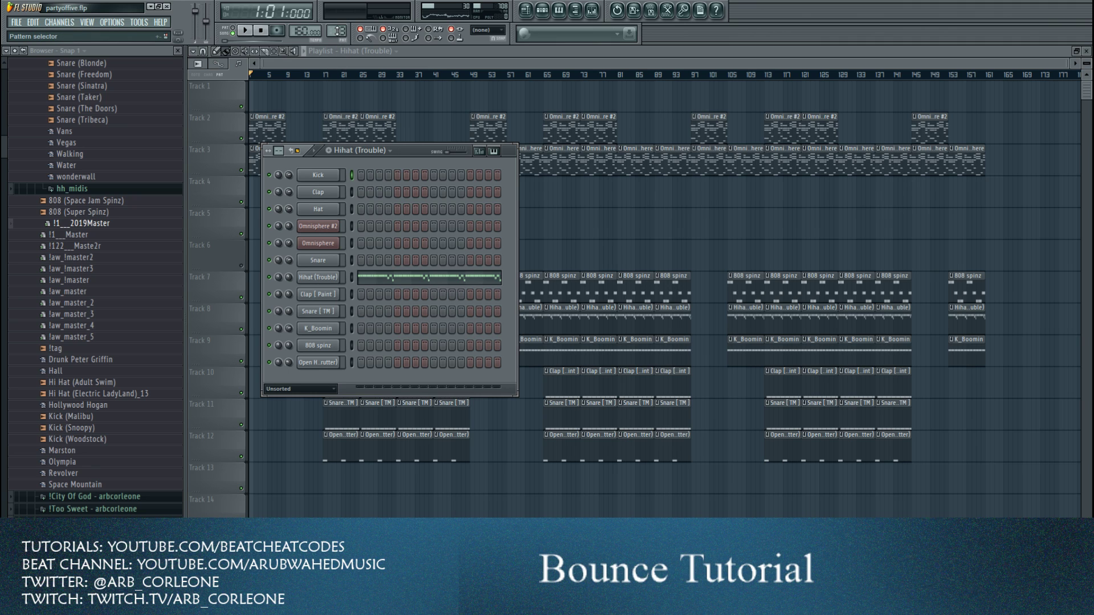
# - Open the Hihat (Trouble) channel's piano roll and play the pattern across all its bars
pyautogui.click(340, 278)
pyautogui.rightClick(342, 278)
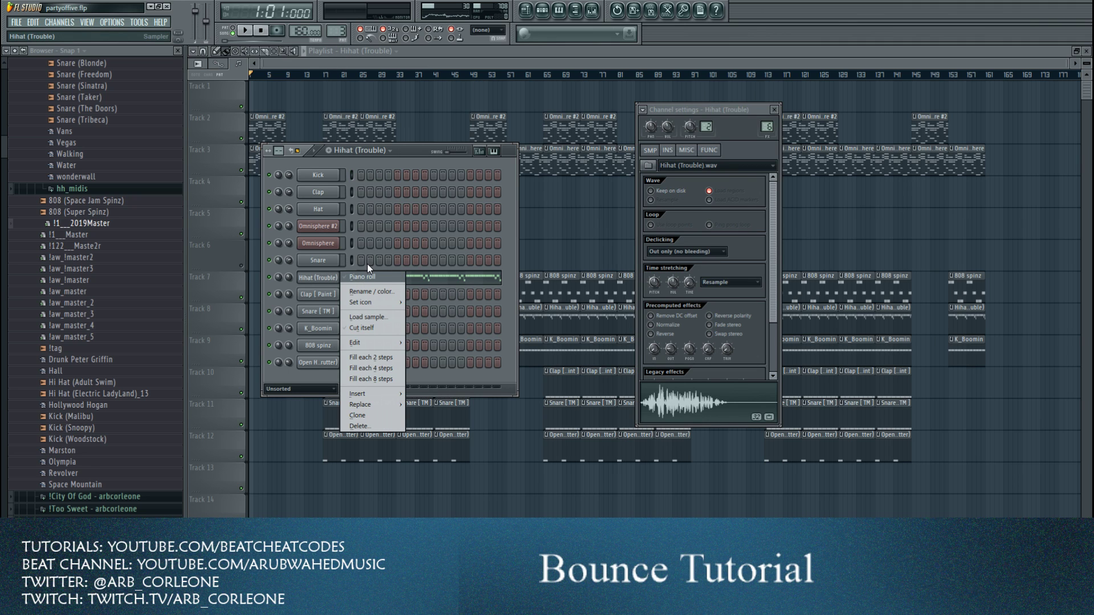
pyautogui.click(365, 275)
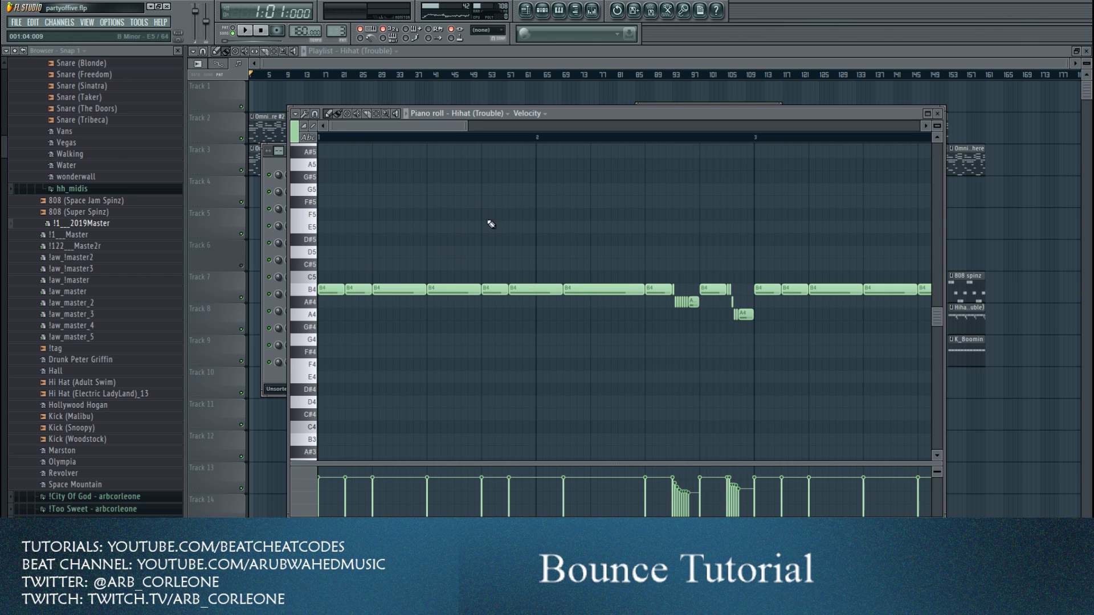
pyautogui.moveTo(463, 126); pyautogui.dragTo(817, 151)
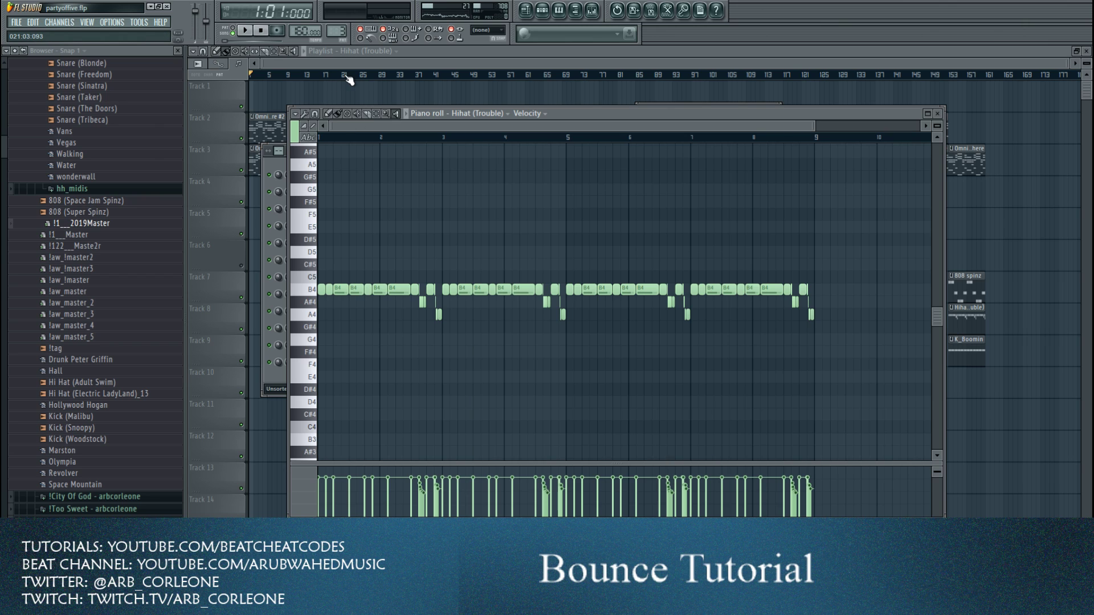
pyautogui.click(410, 116)
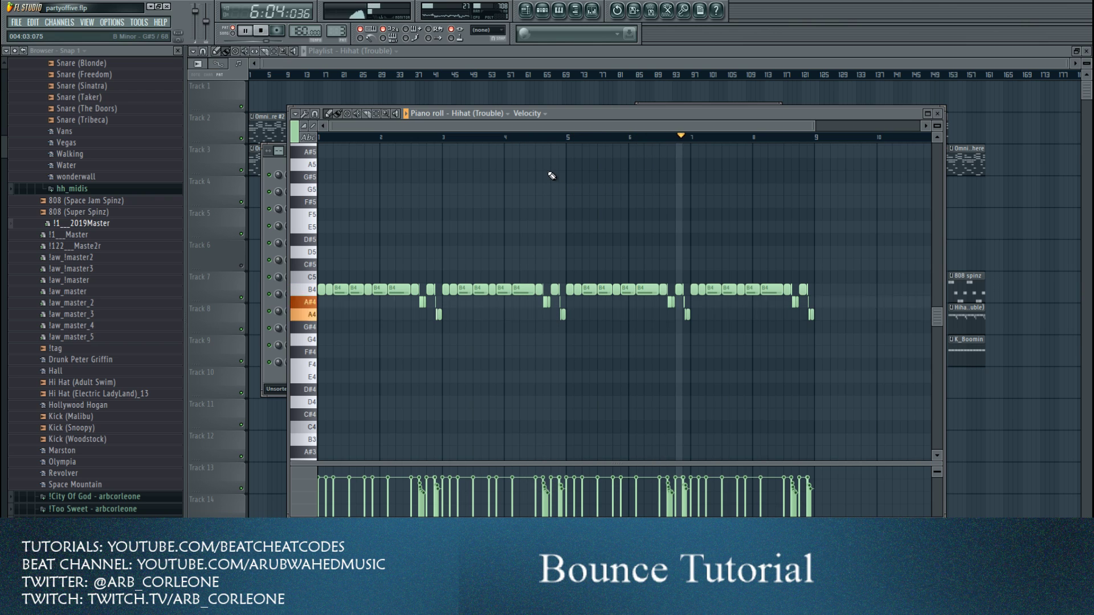
pyautogui.press('space')
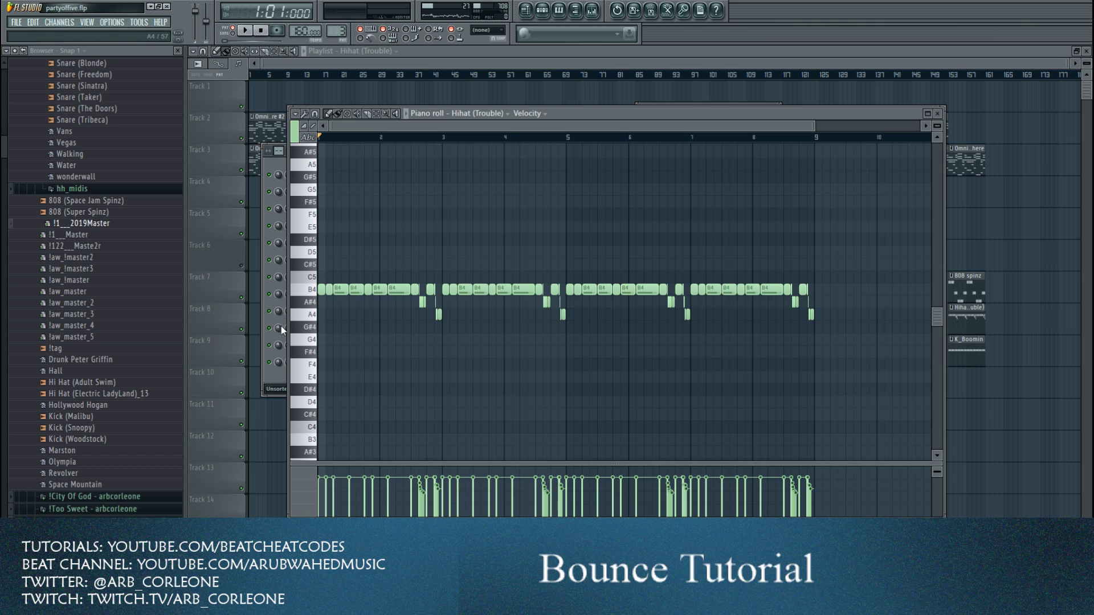
pyautogui.click(260, 312)
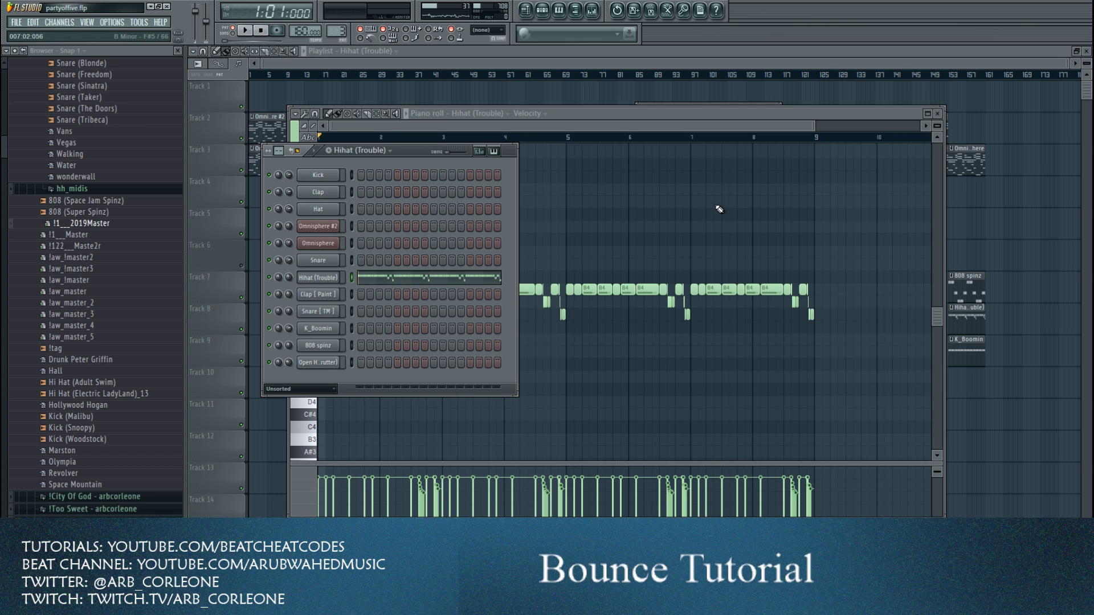
pyautogui.click(632, 130)
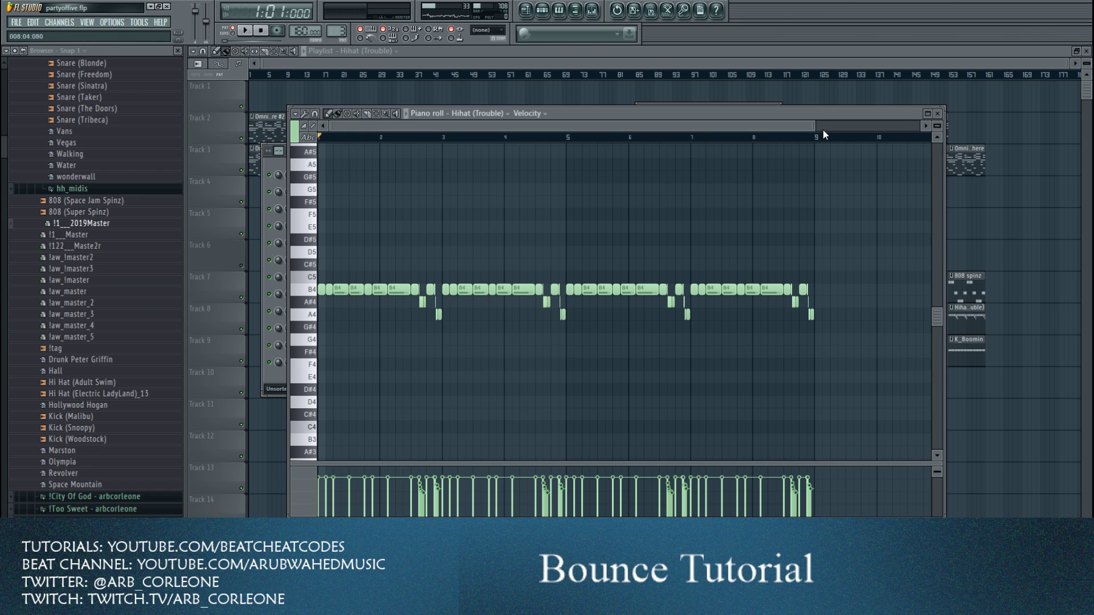
# - Set the piano roll snap to 1/2 beat and give the hi-hat notes that uniform length
pyautogui.moveTo(812, 126); pyautogui.dragTo(582, 127)
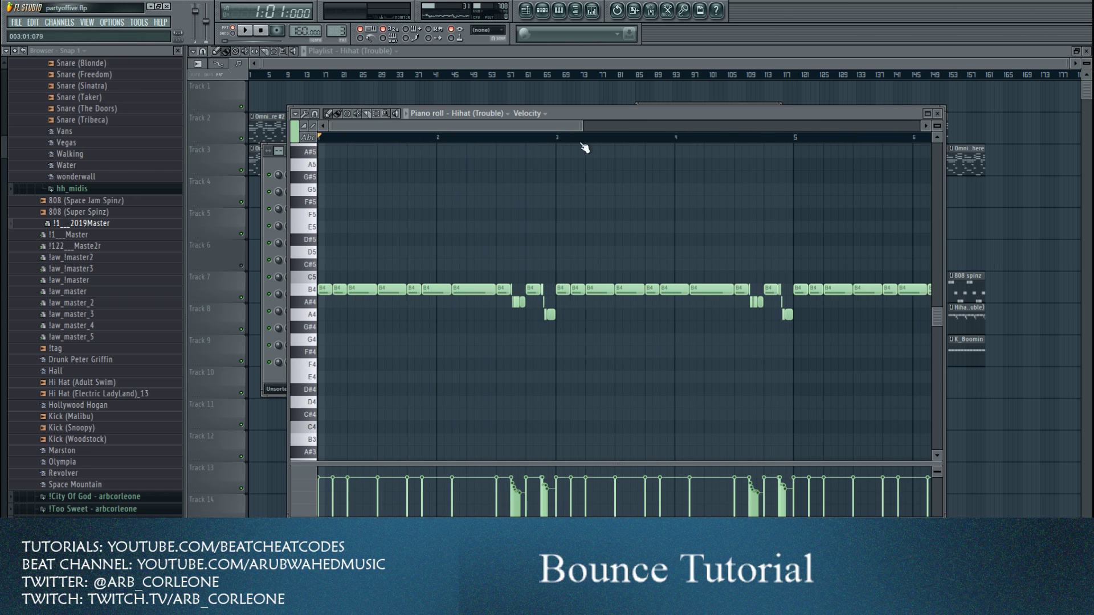
pyautogui.hotkey('ctrl', 'z')
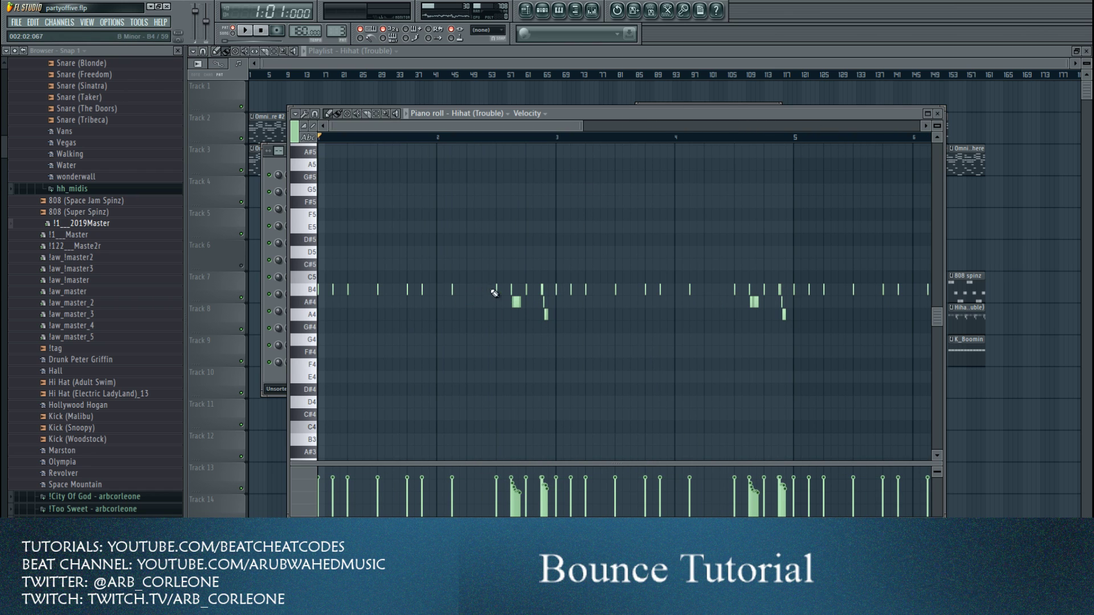
pyautogui.hotkey('ctrl', 'z')
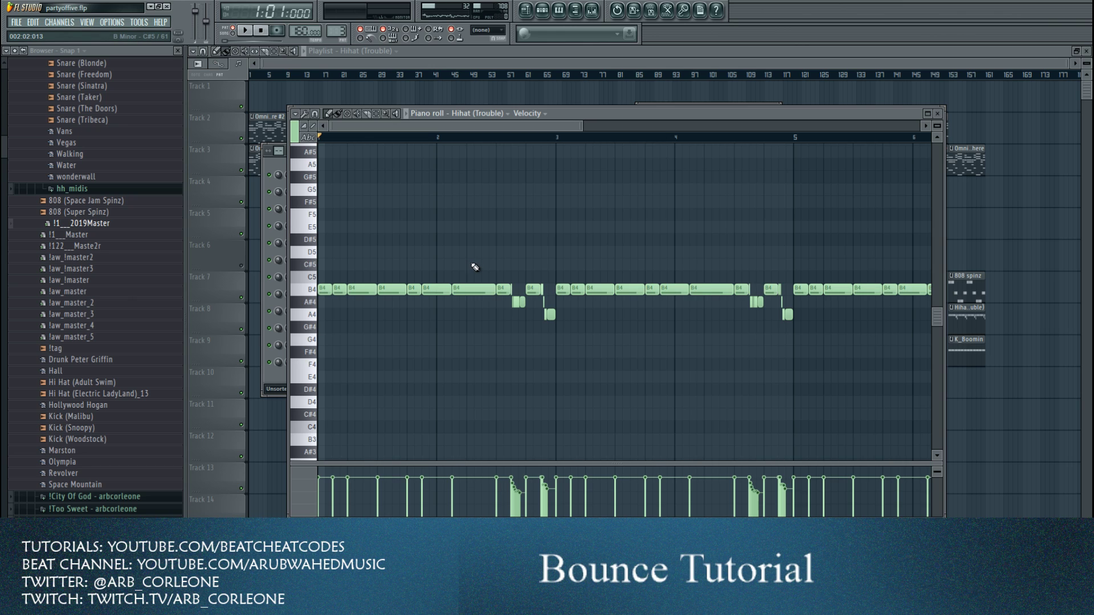
pyautogui.click(295, 114)
pyautogui.moveTo(315, 180)
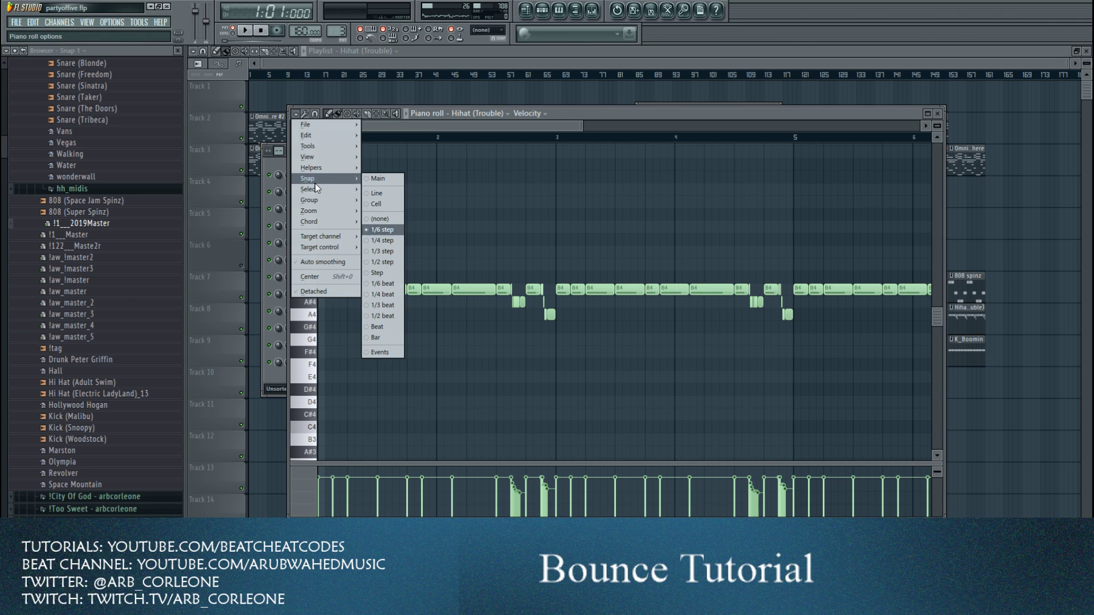
pyautogui.click(393, 317)
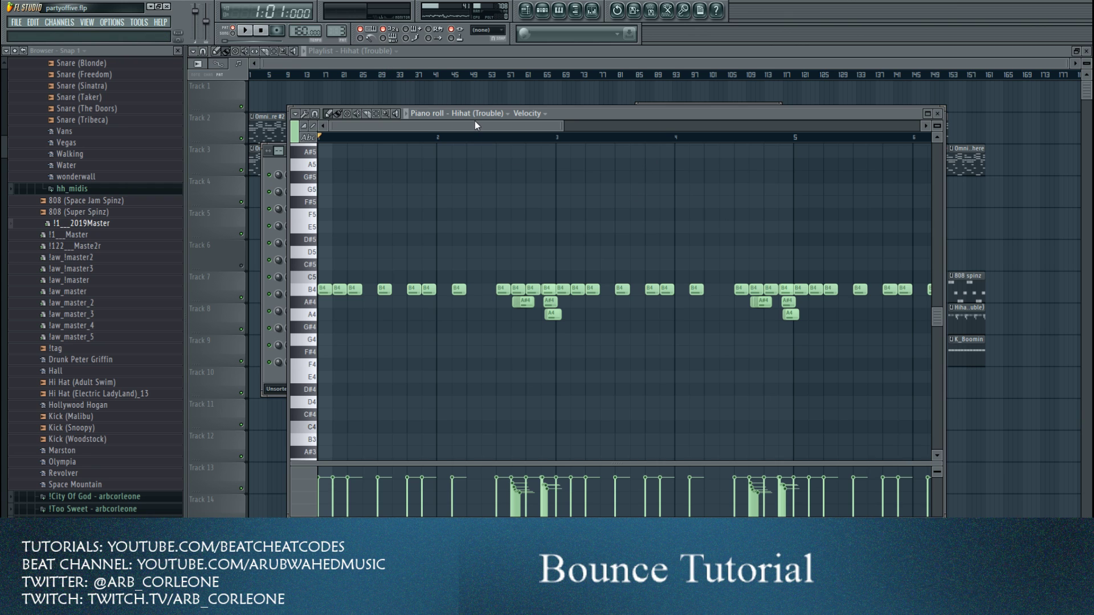
# - Solo the hi-hat on Track 8 in the playlist, enable Tracks 2 and 3, and play from bar 17
pyautogui.click(477, 50)
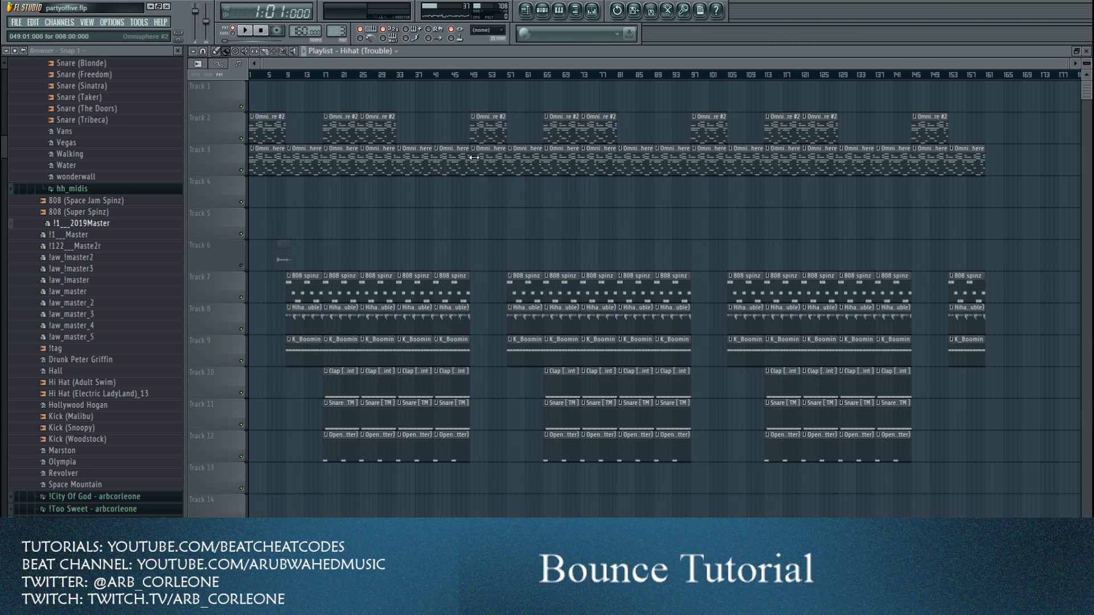
pyautogui.rightClick(241, 329)
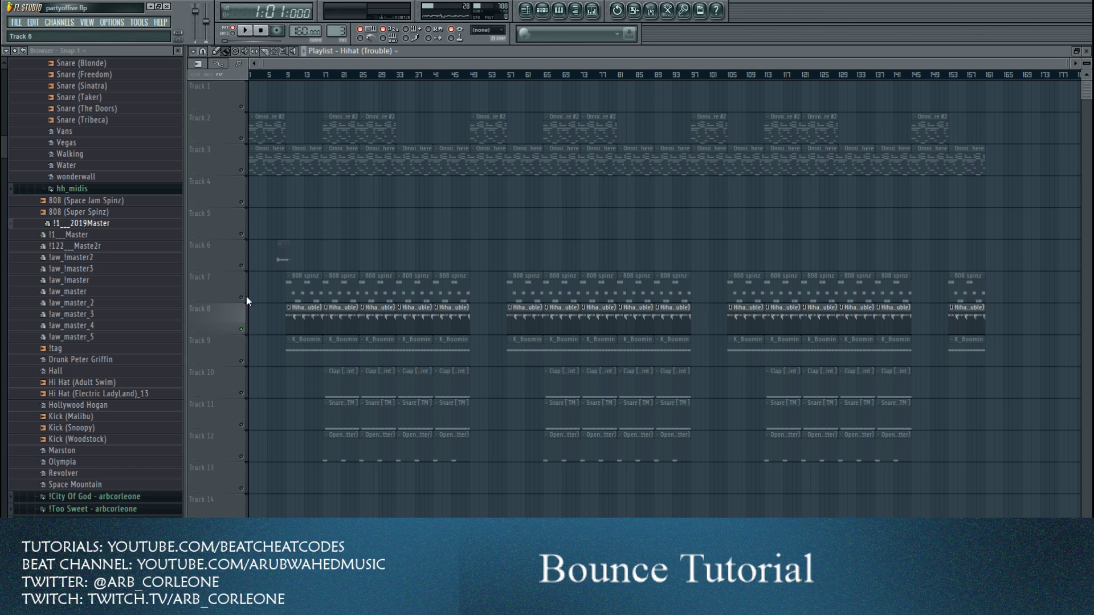
pyautogui.click(241, 170)
pyautogui.click(242, 139)
pyautogui.click(324, 76)
pyautogui.click(246, 31)
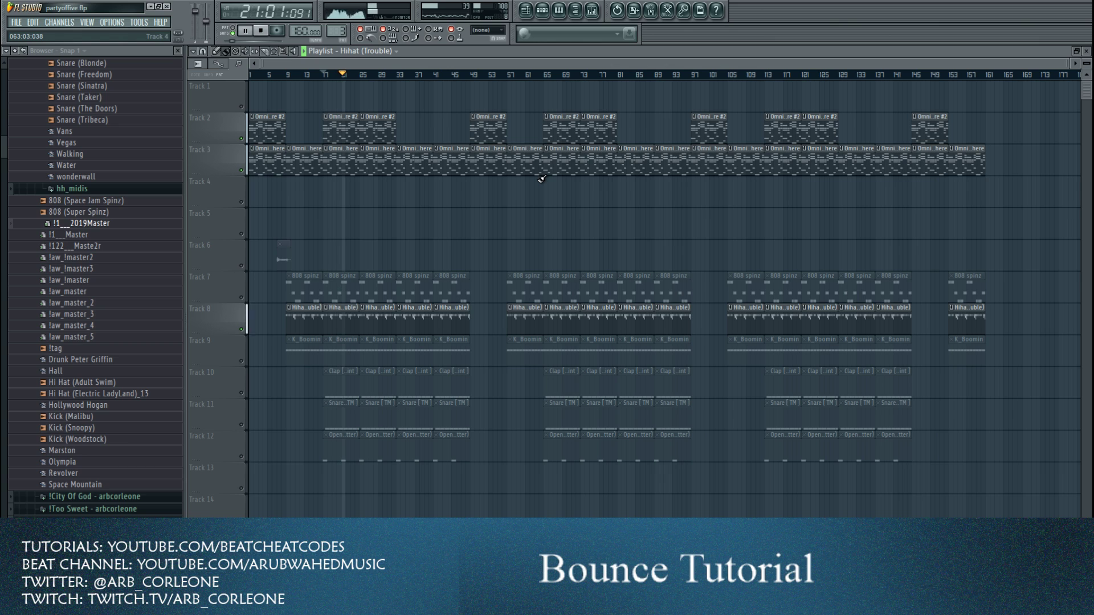
pyautogui.click(260, 34)
# - Select the 808 spinz pattern in the channel rack and open its channel's piano roll
pyautogui.click(541, 9)
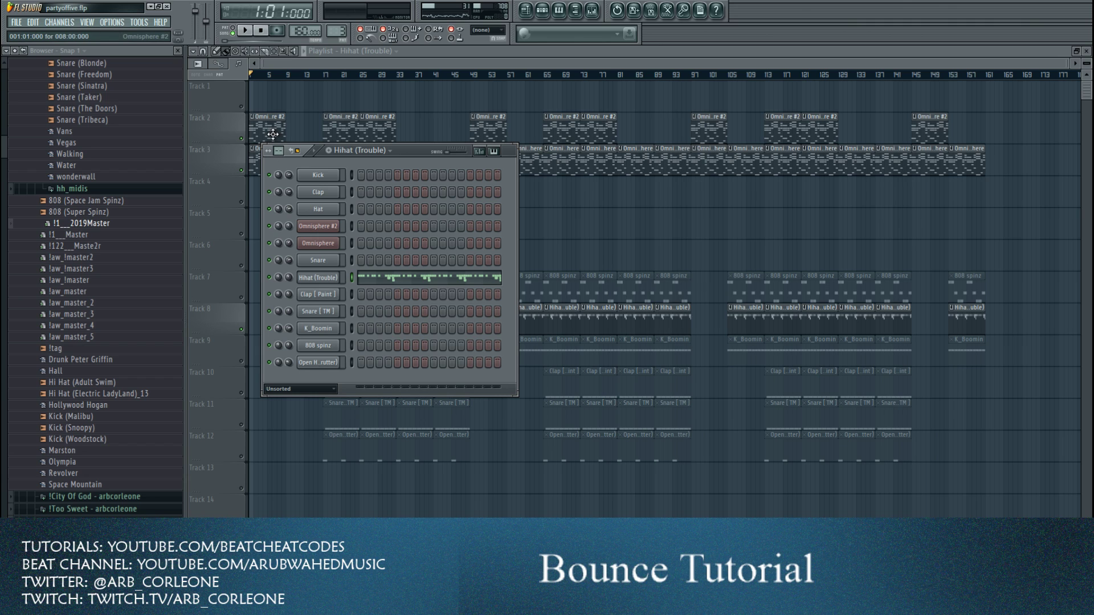
pyautogui.scroll(-1, 336, 30)
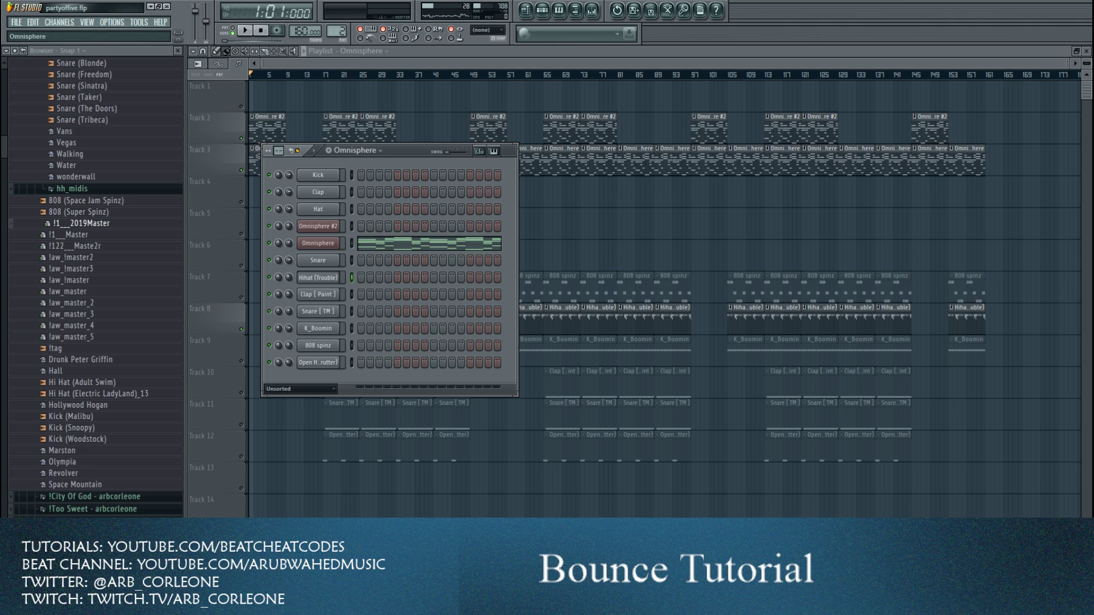
pyautogui.scroll(3, 337, 31)
pyautogui.scroll(2, 341, 32)
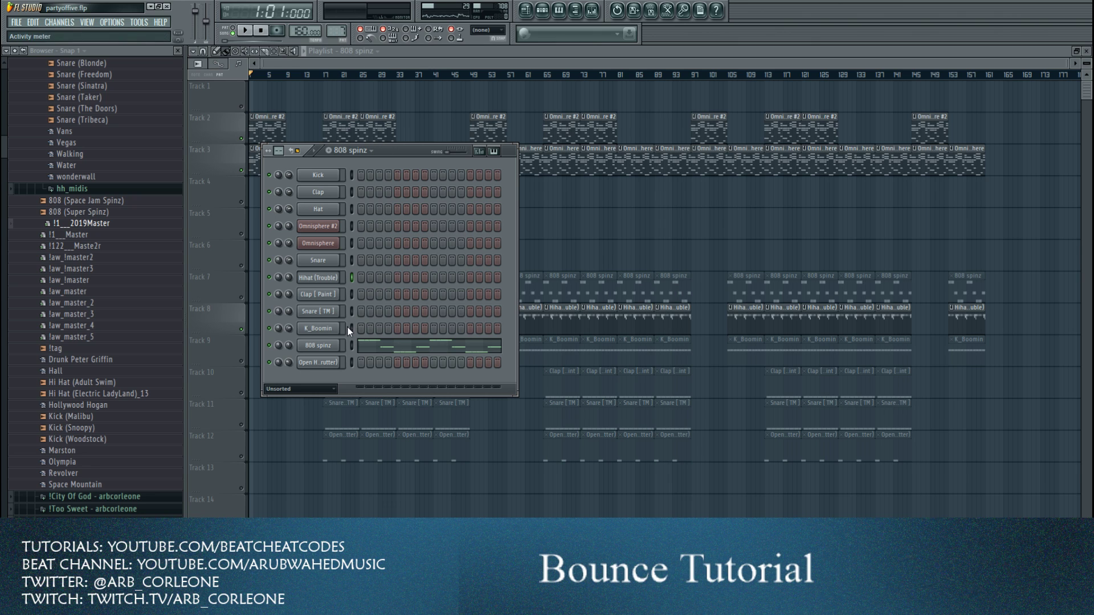
pyautogui.click(317, 346)
pyautogui.rightClick(318, 345)
pyautogui.click(376, 345)
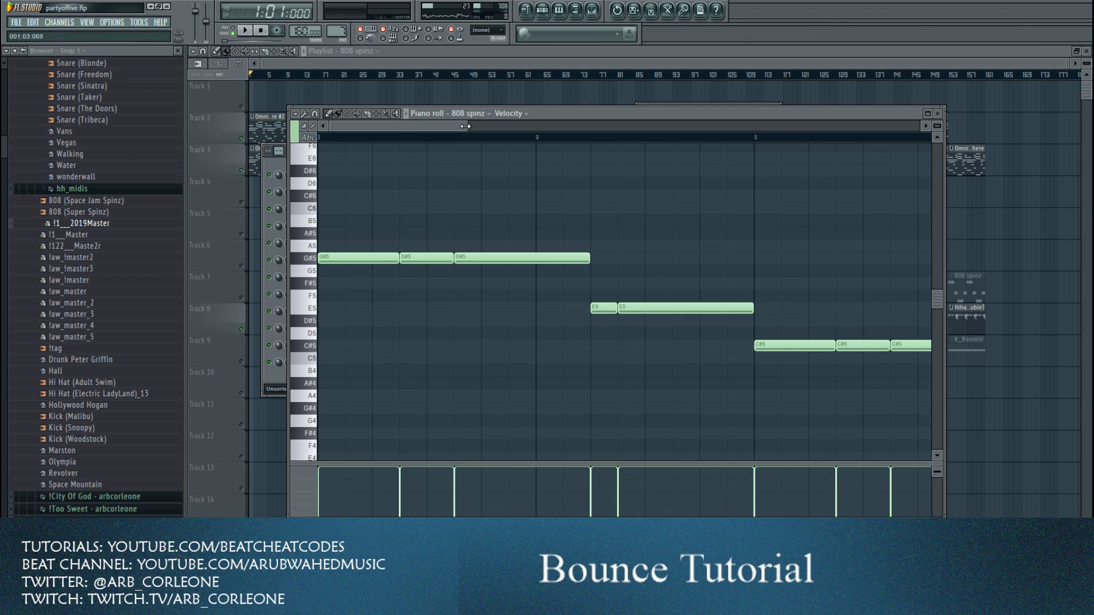
# - Examine the 808 spinz note rhythm across the pattern and play it back
pyautogui.moveTo(467, 126); pyautogui.dragTo(792, 188)
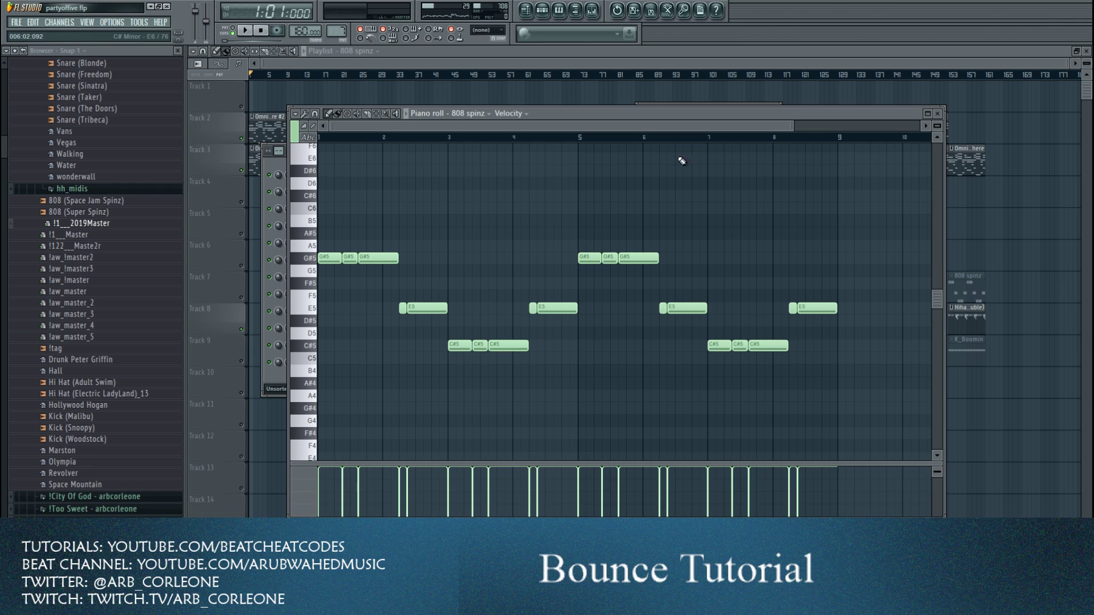
pyautogui.moveTo(789, 125); pyautogui.dragTo(639, 125)
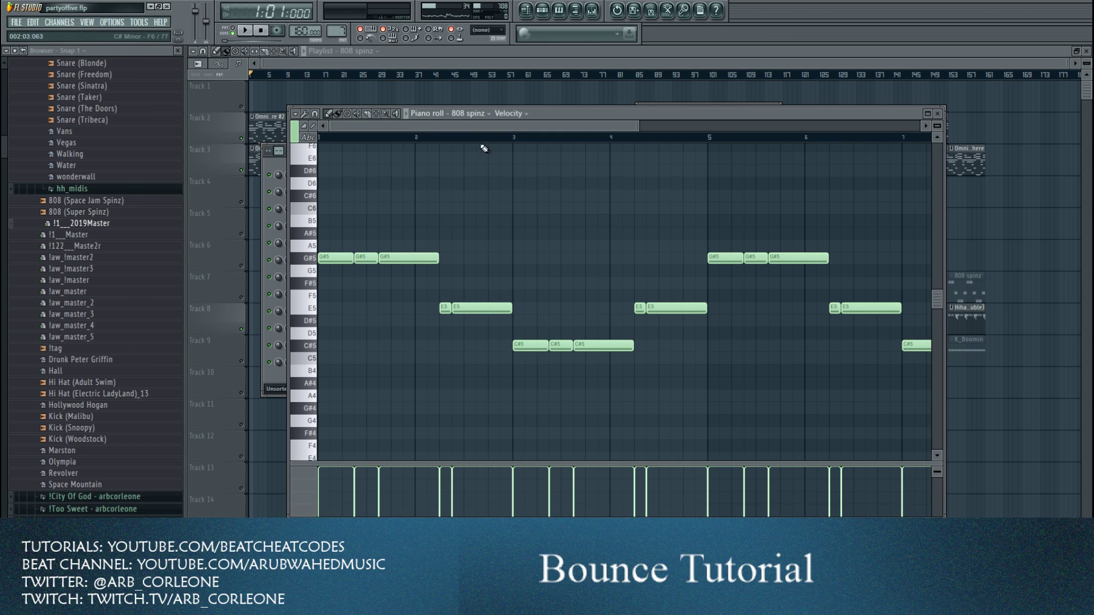
pyautogui.click(409, 114)
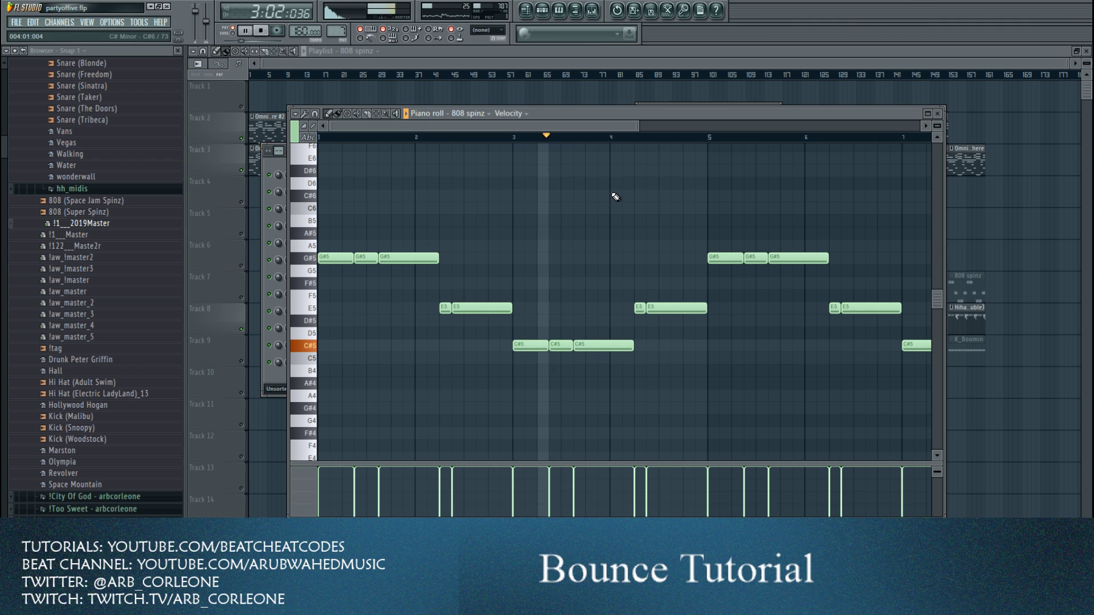
pyautogui.press('space')
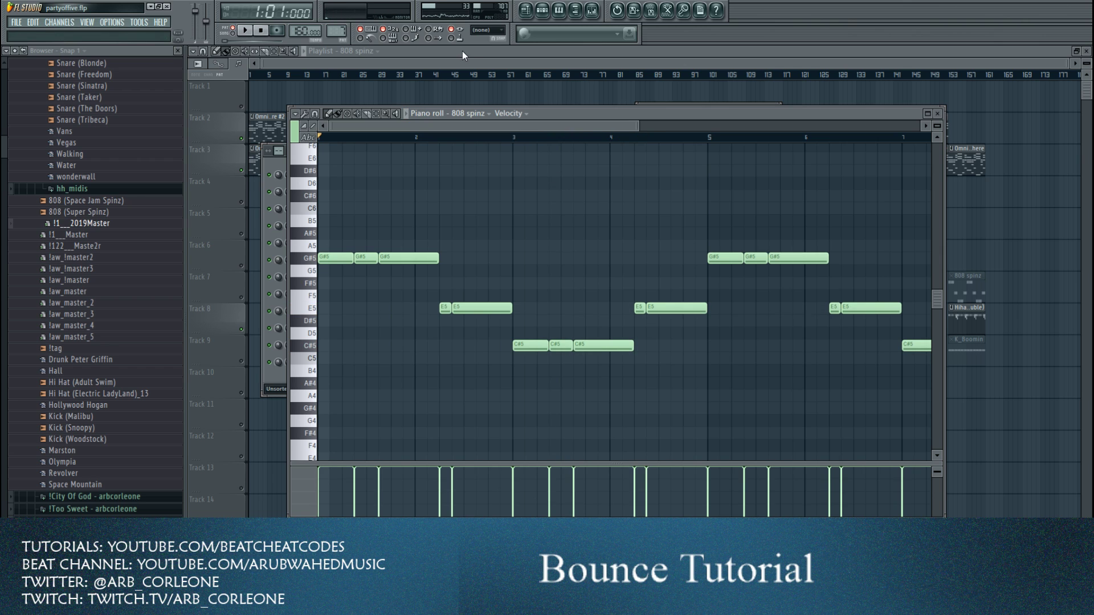
# - Enable the 808 on Track 7 in the playlist, play from bar 17 and return the playhead there
pyautogui.click(462, 50)
pyautogui.click(326, 80)
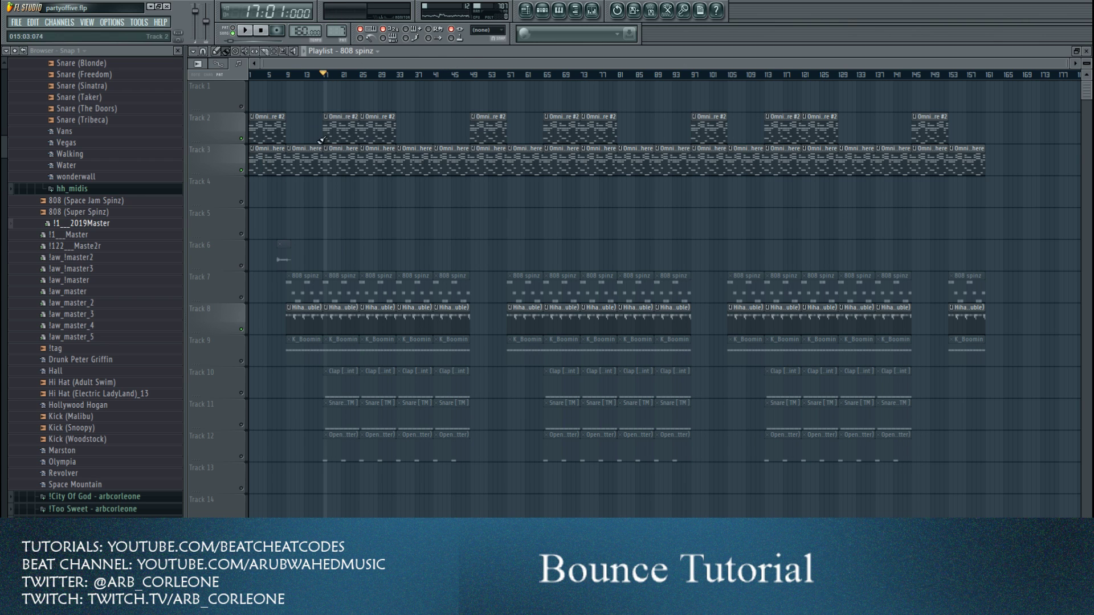
pyautogui.click(241, 298)
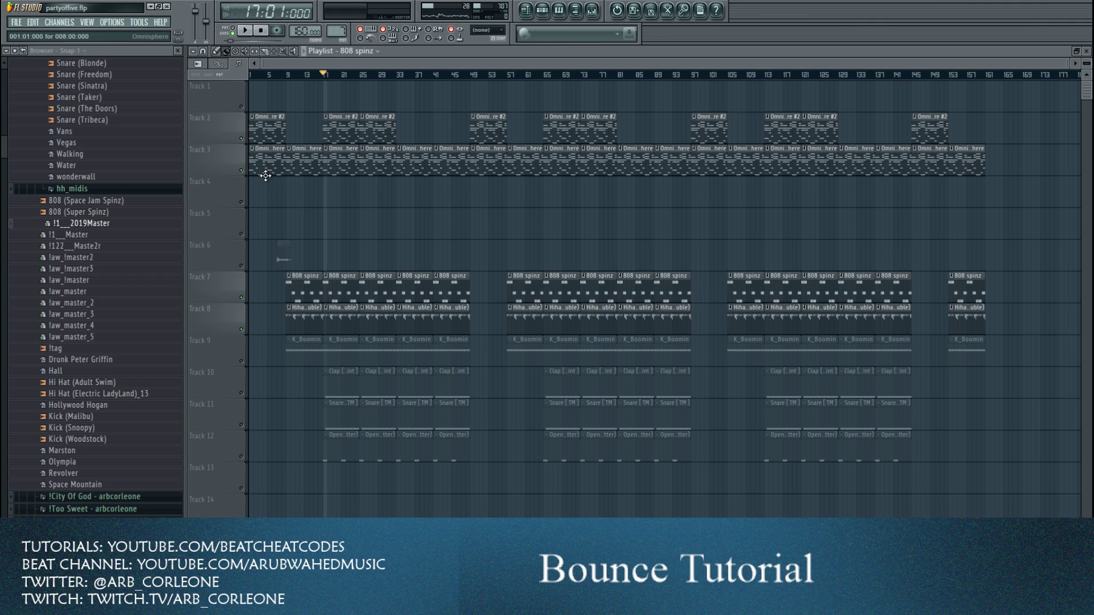
pyautogui.click(244, 30)
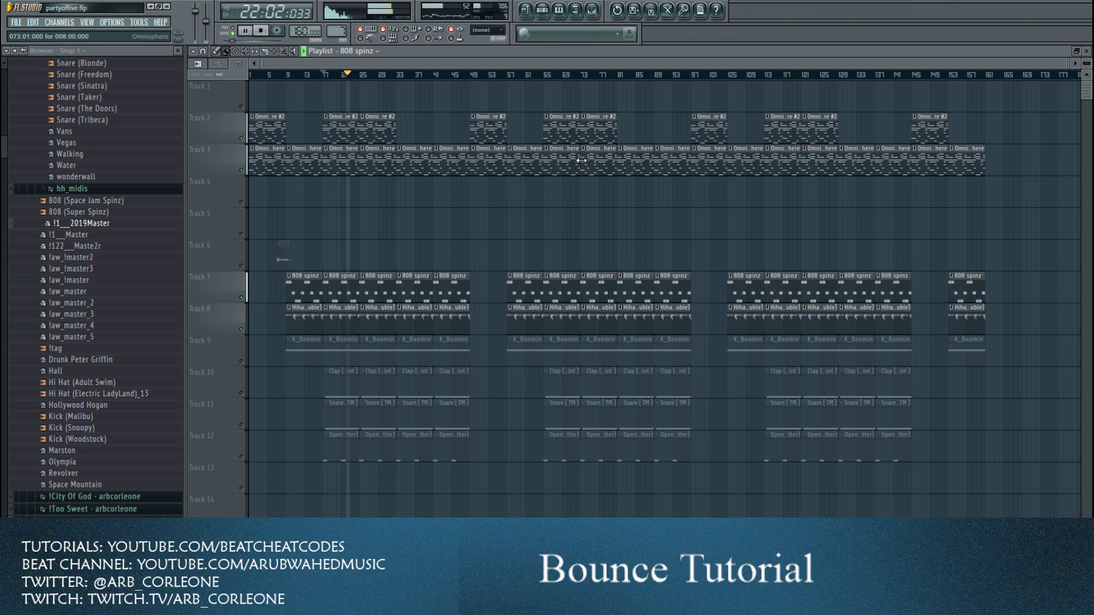
pyautogui.click(262, 31)
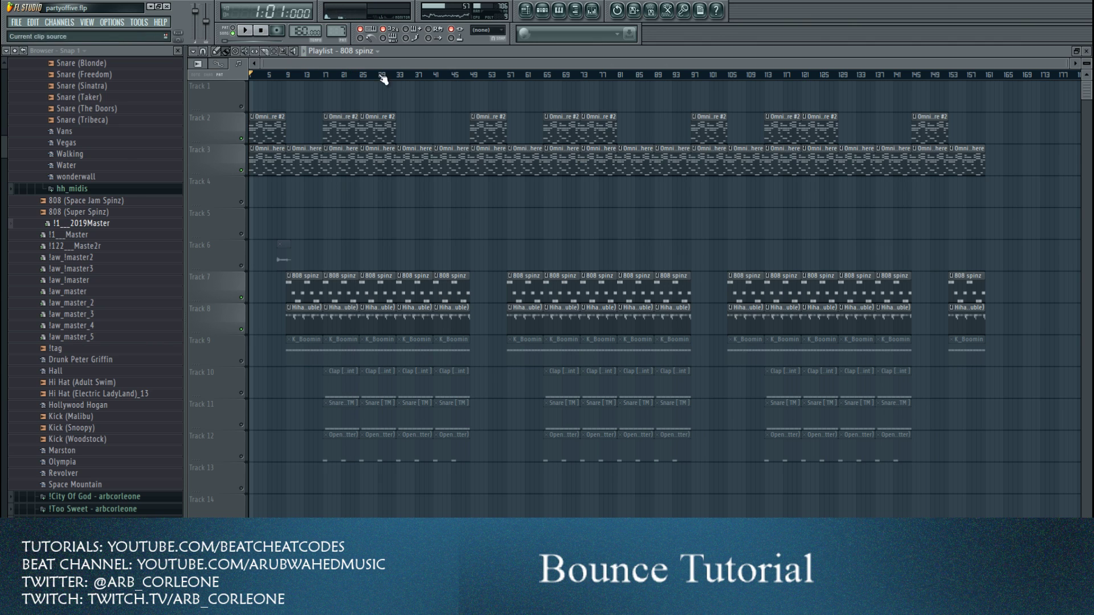
pyautogui.click(325, 76)
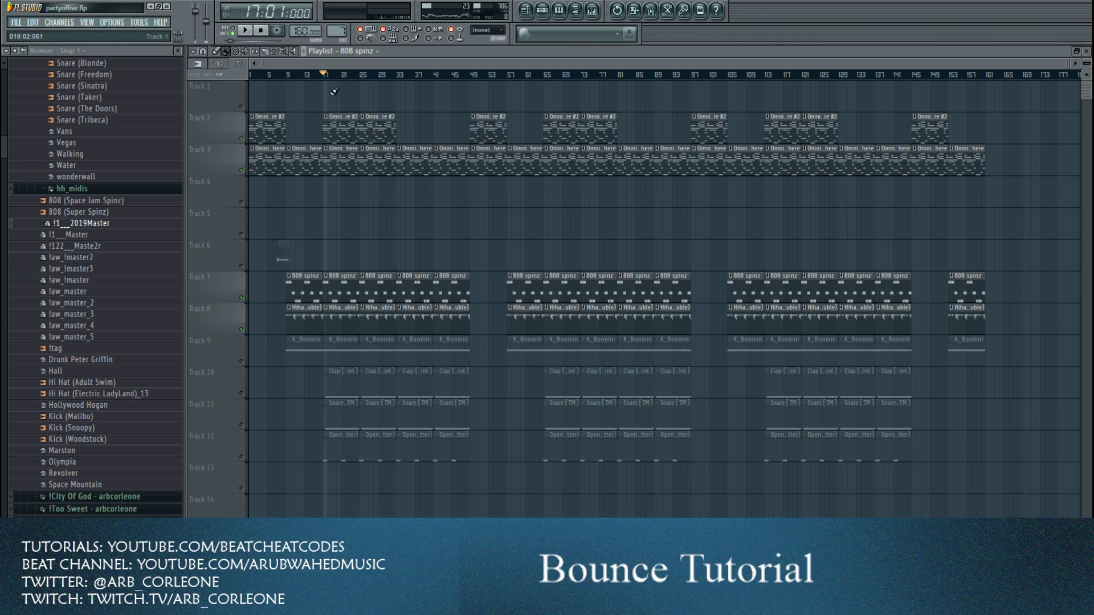
# - Enable the K_Boomin kick on Track 9 in the playlist and play it with the other enabled tracks from bar 17
pyautogui.click(241, 361)
pyautogui.press('space')
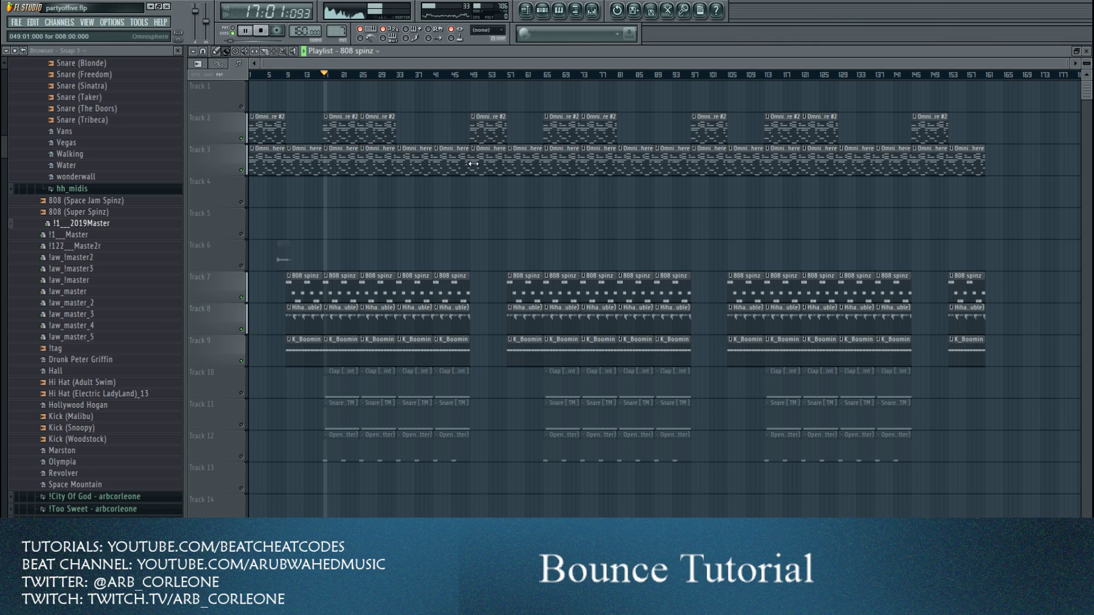
pyautogui.click(262, 31)
# - Enable the clap, snare and open hat on Tracks 10, 11 and 12, and play the full beat from bar 17
pyautogui.click(241, 393)
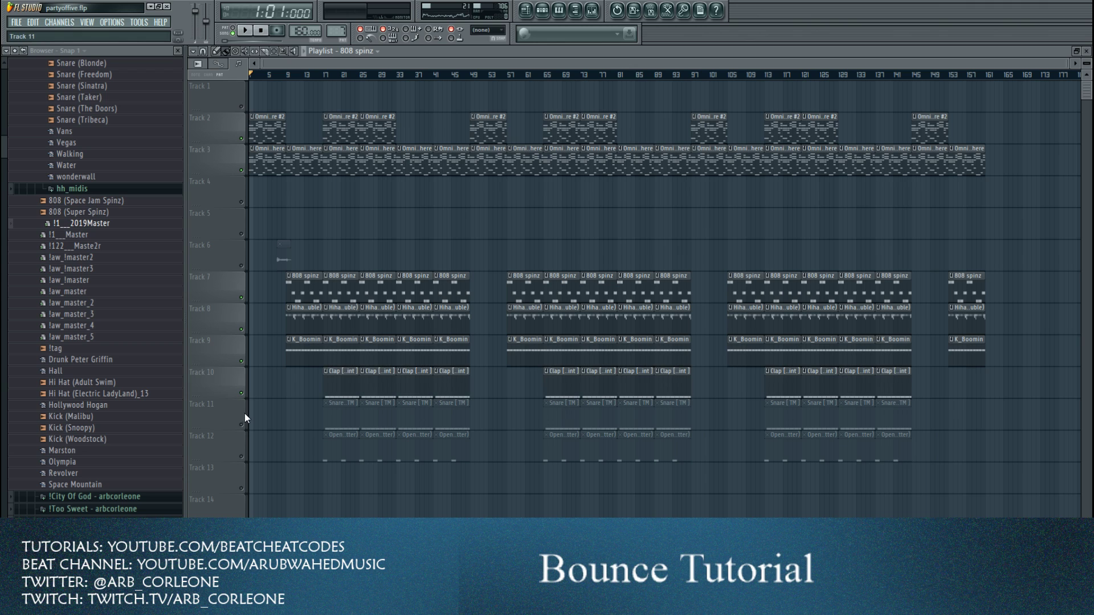
pyautogui.click(242, 424)
pyautogui.click(242, 456)
pyautogui.click(323, 76)
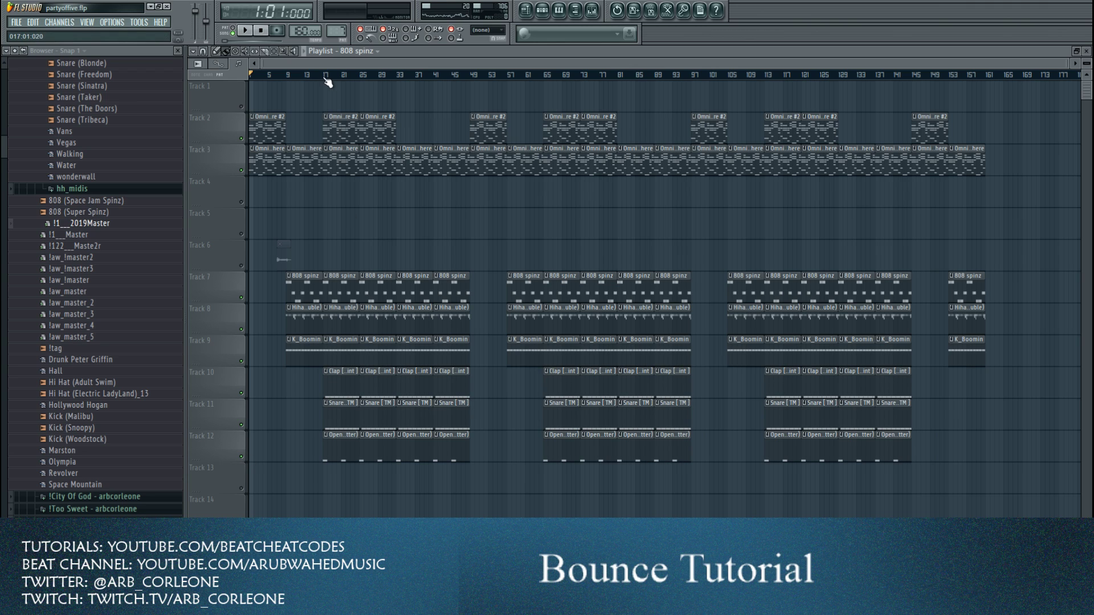
pyautogui.click(246, 31)
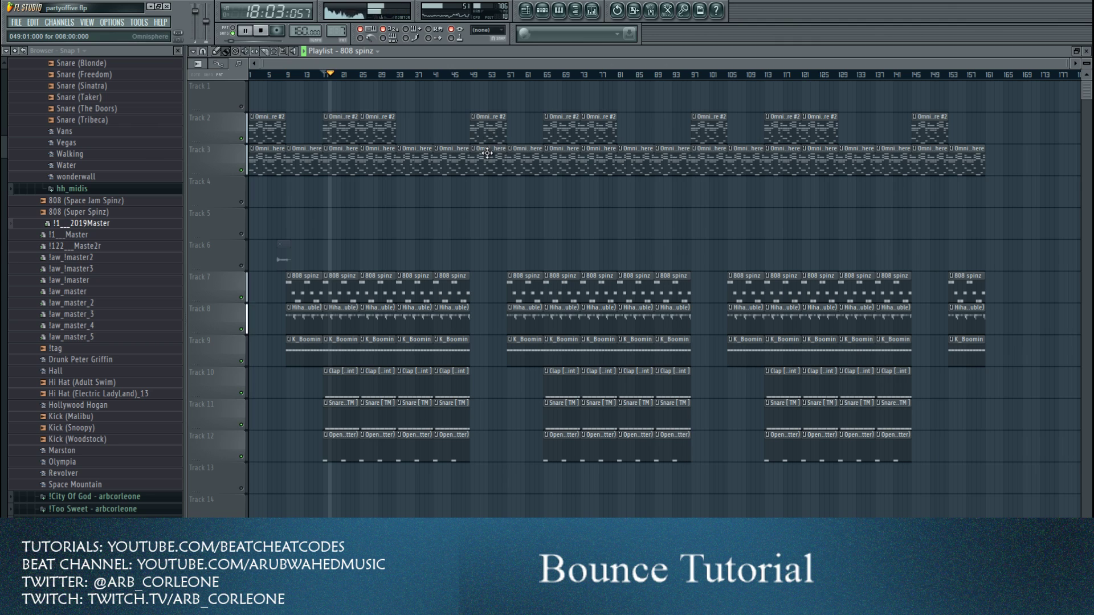
pyautogui.click(262, 31)
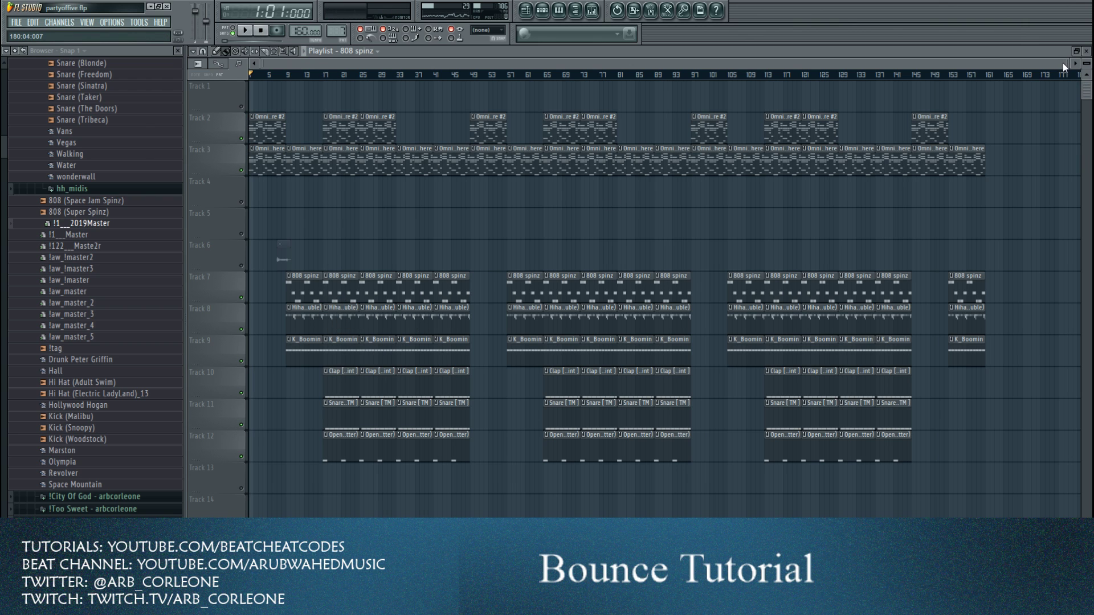
# - Open the recent project tmnturtles.flp without saving the changes to partyoffive.flp
pyautogui.moveTo(1069, 63); pyautogui.dragTo(681, 63)
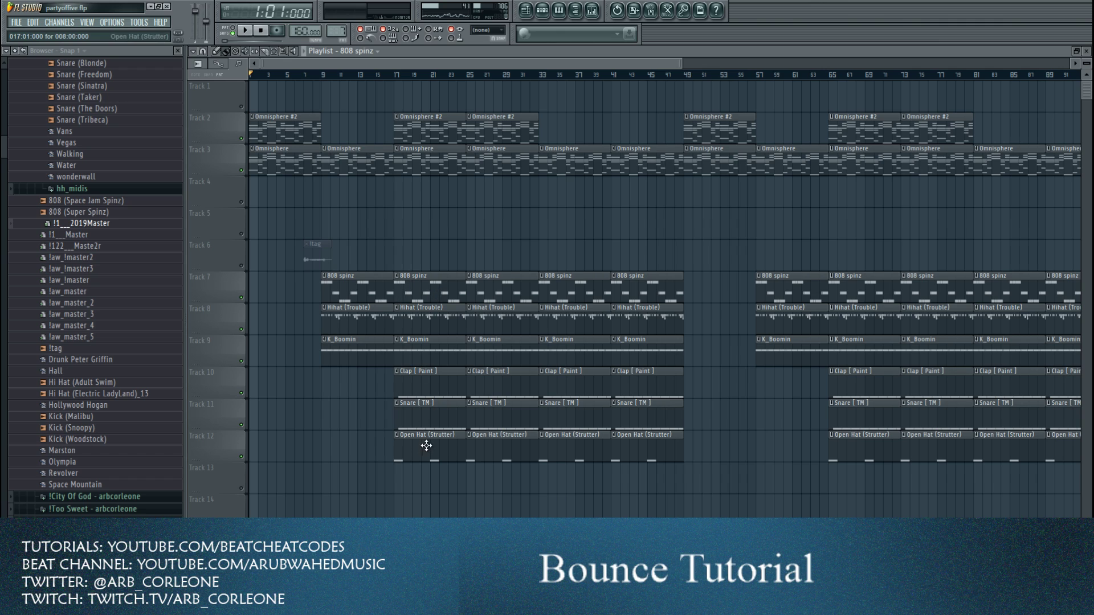
pyautogui.click(18, 23)
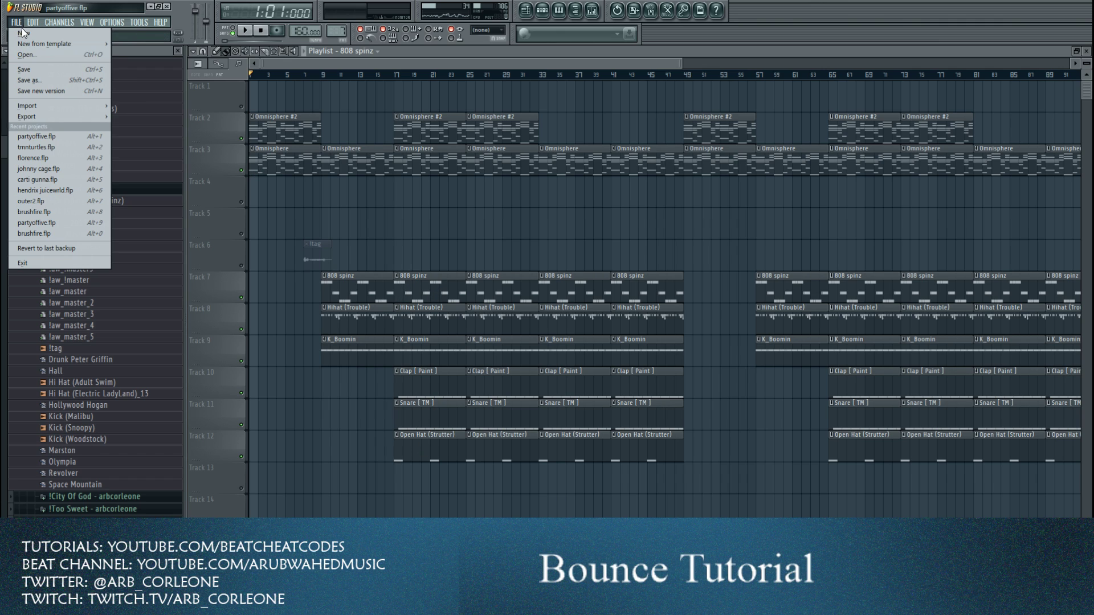
pyautogui.click(68, 150)
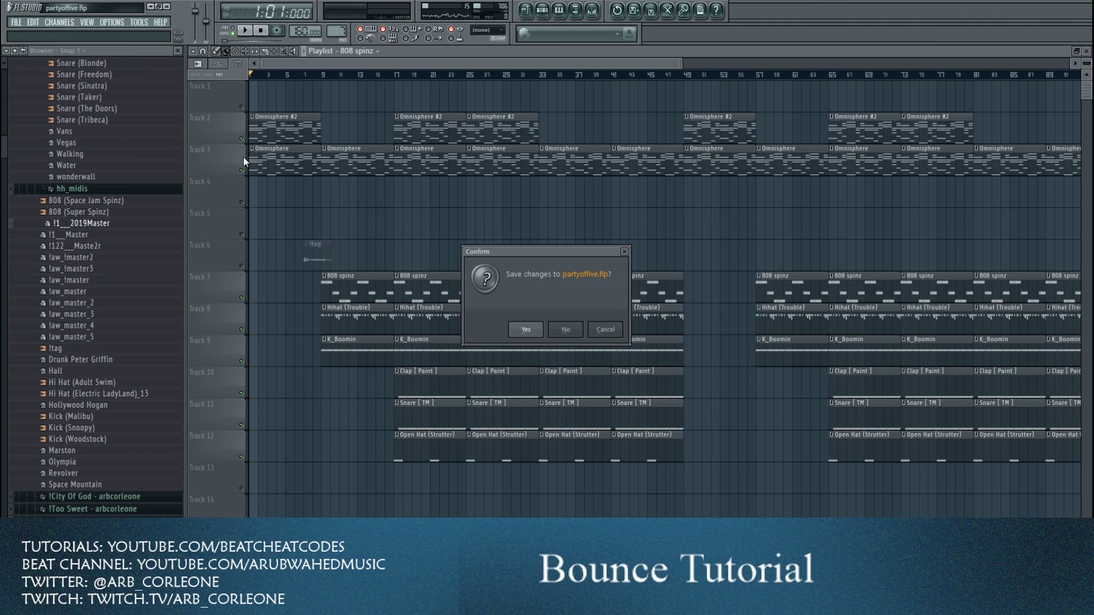
pyautogui.click(565, 329)
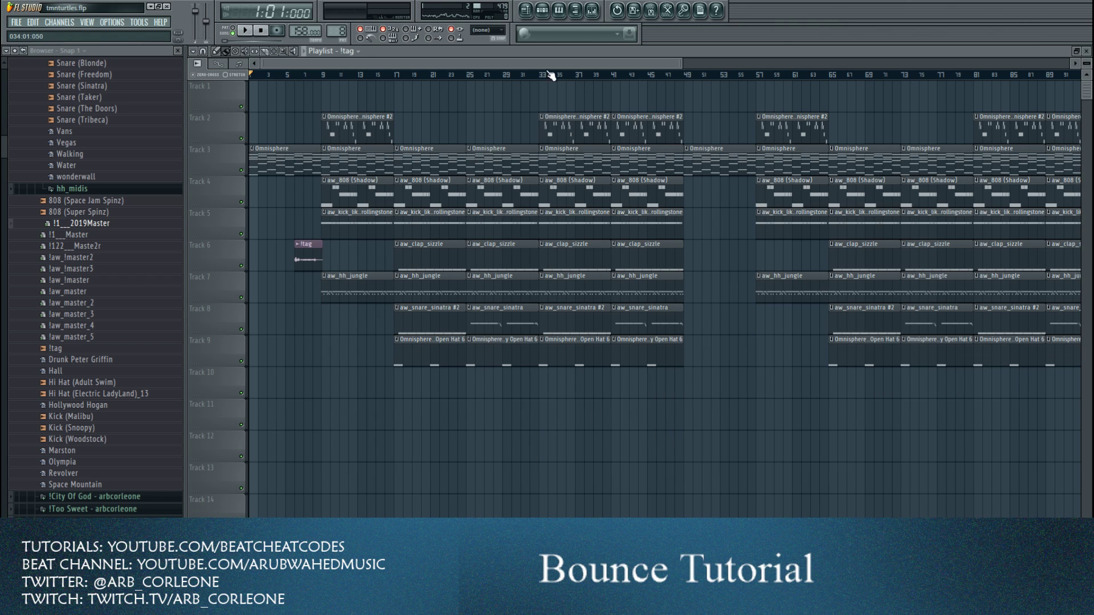
# - Play the tmnturtles arrangement from bar 1 through the drum section and stop playback
pyautogui.press('F6')
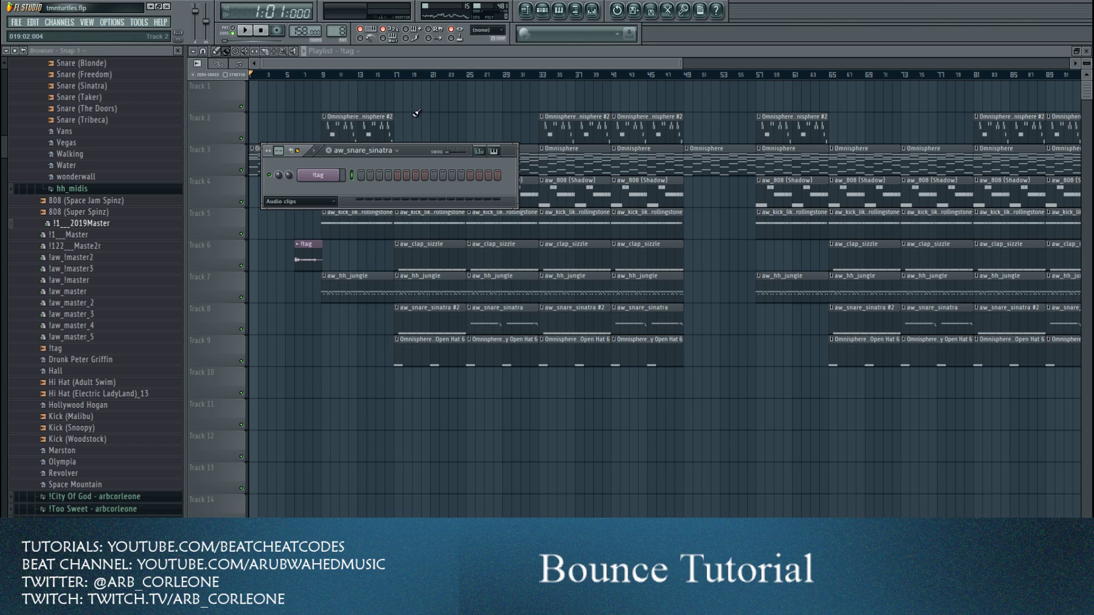
pyautogui.click(397, 75)
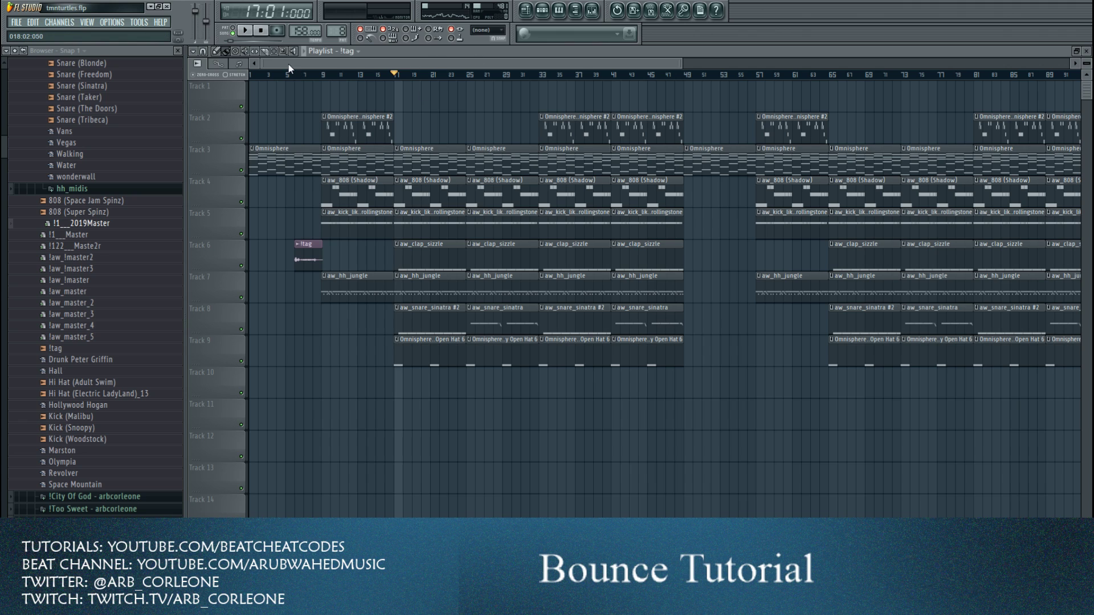
pyautogui.click(252, 75)
pyautogui.click(245, 31)
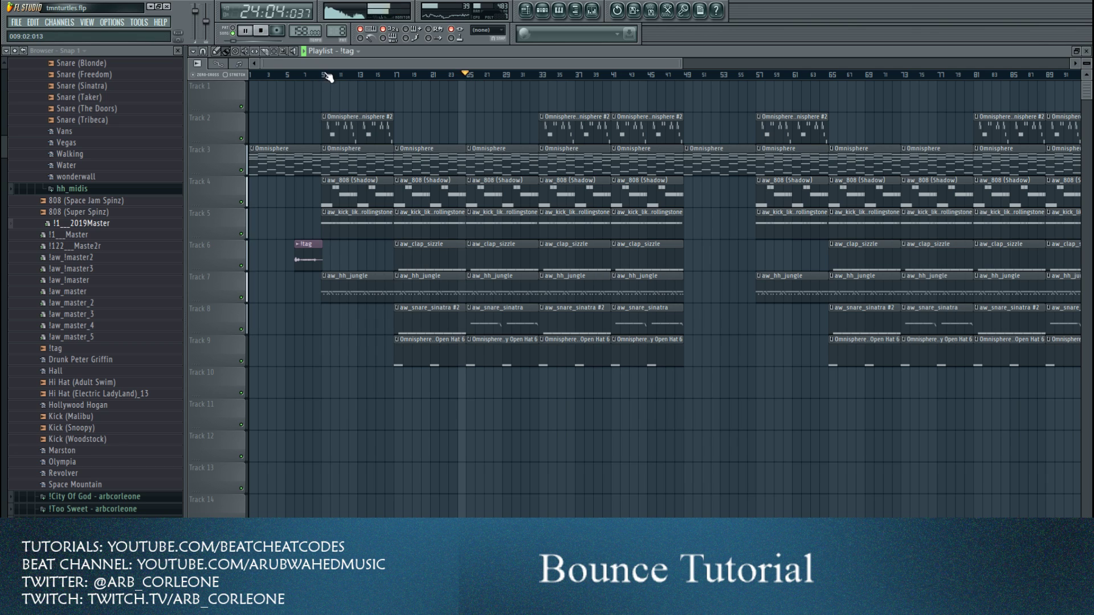
pyautogui.press('space')
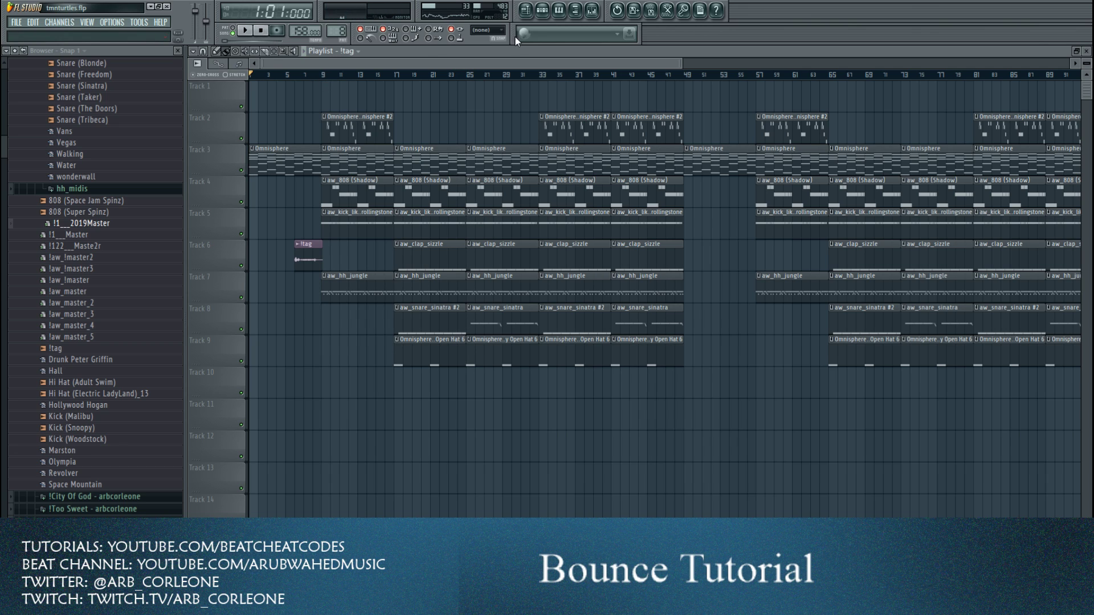
# - Select the aw_hh_jungle pattern, examine the hi-hat note rhythm in its channel's piano roll, and return to the playlist
pyautogui.click(542, 10)
pyautogui.scroll(-4, 336, 30)
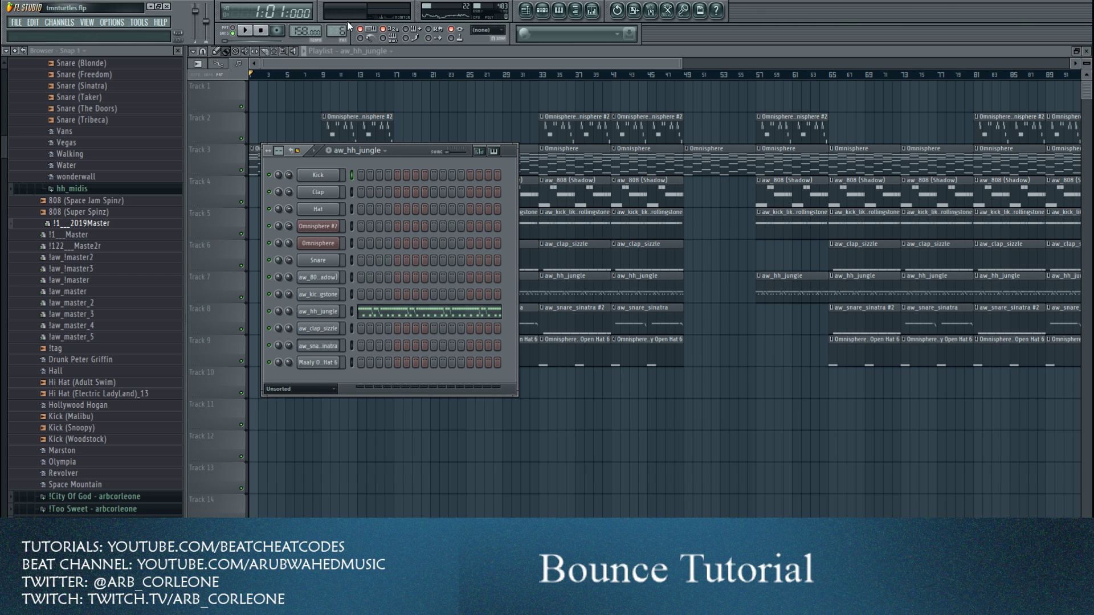
pyautogui.rightClick(336, 313)
pyautogui.click(381, 315)
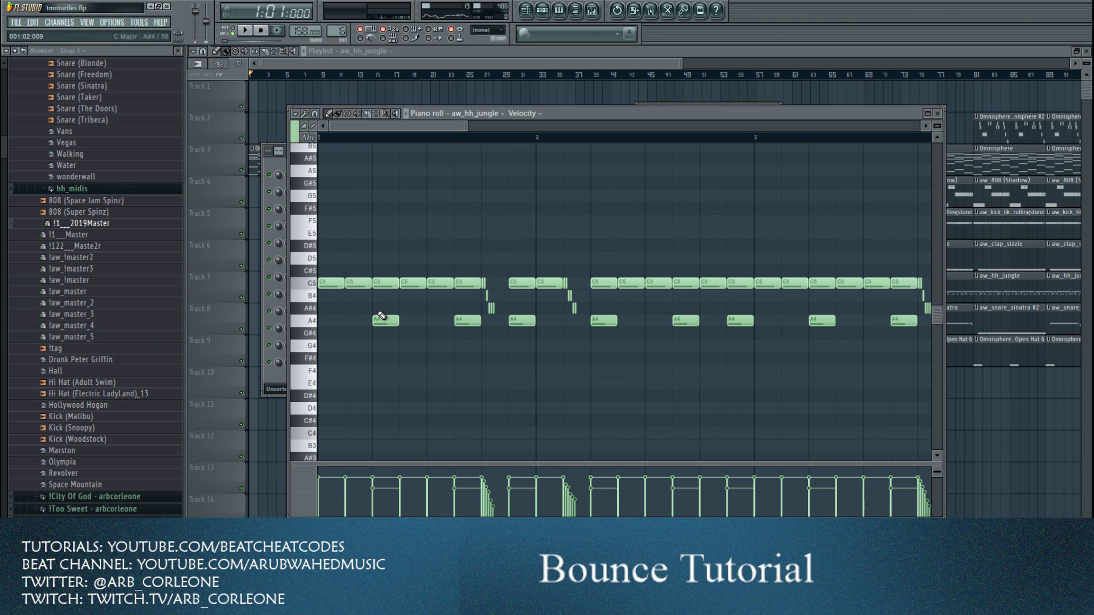
pyautogui.moveTo(463, 129); pyautogui.dragTo(627, 142)
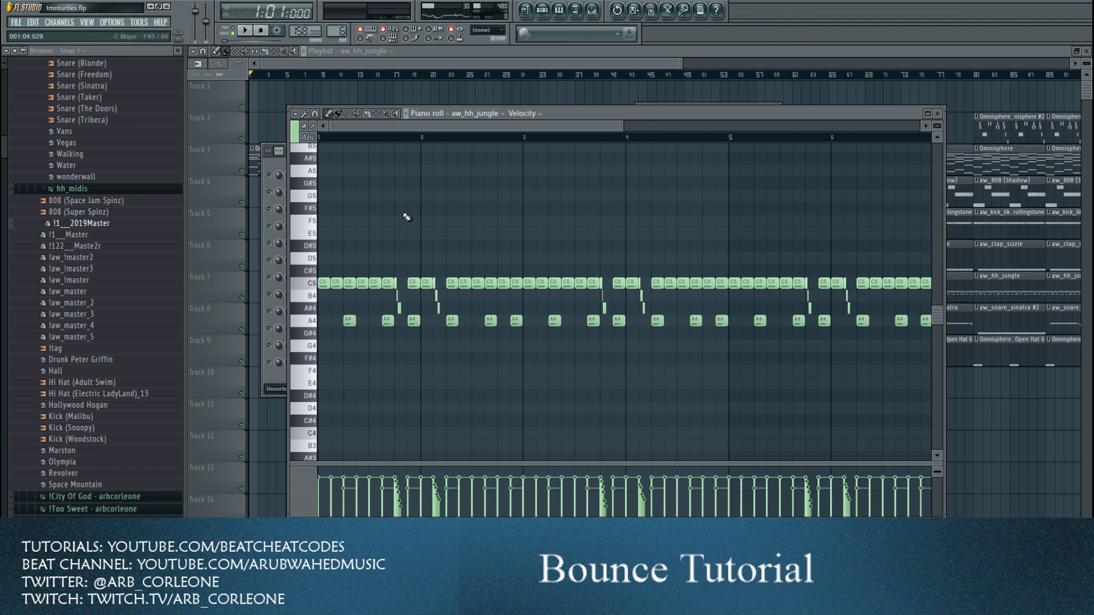
pyautogui.moveTo(624, 122); pyautogui.dragTo(498, 123)
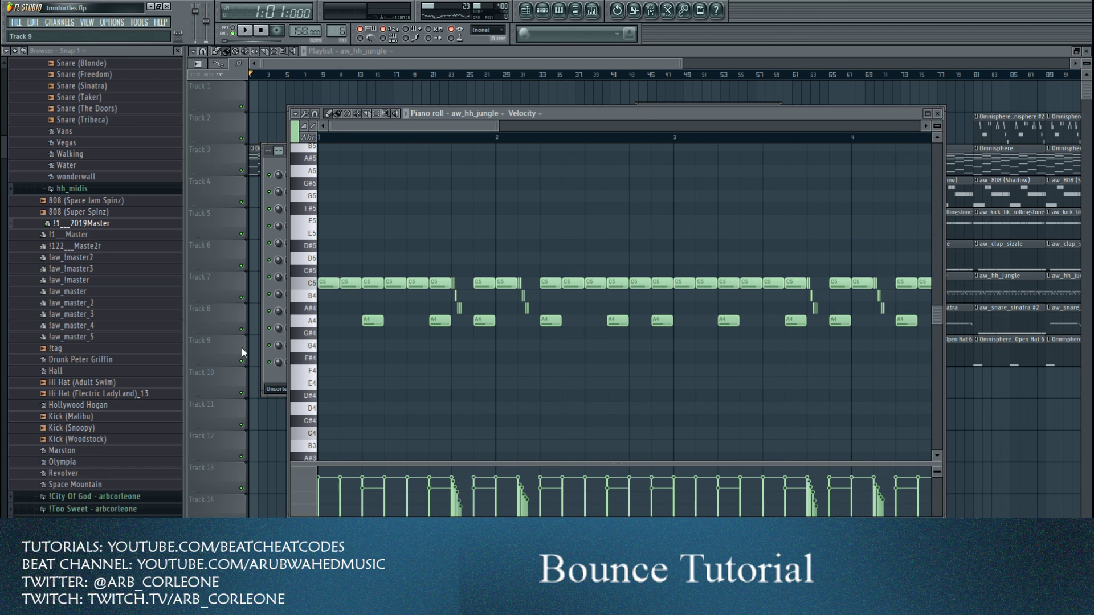
pyautogui.click(459, 57)
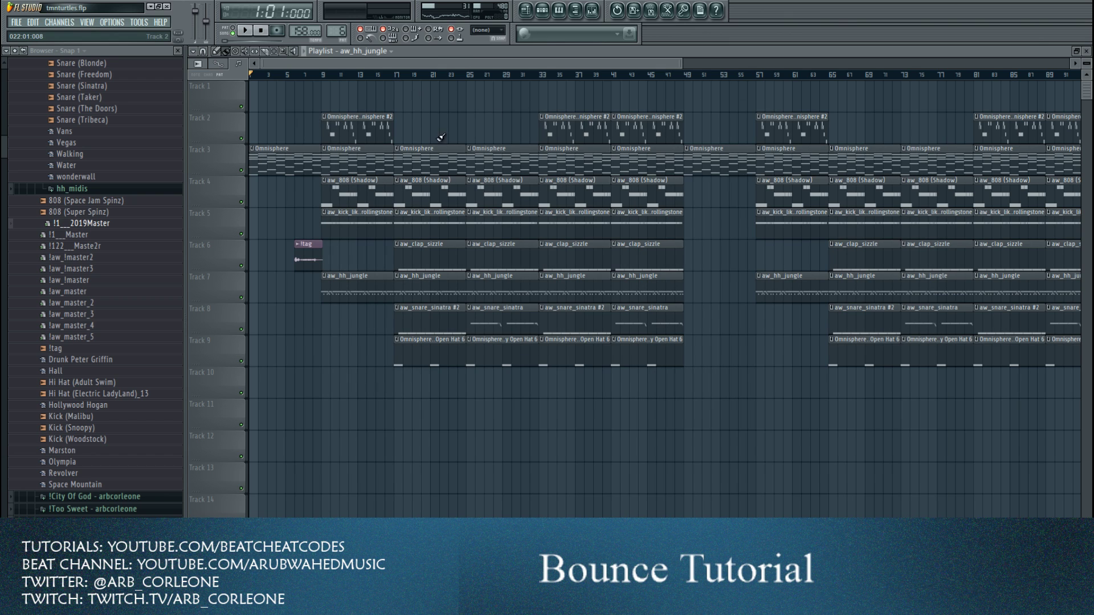
pyautogui.press('F6')
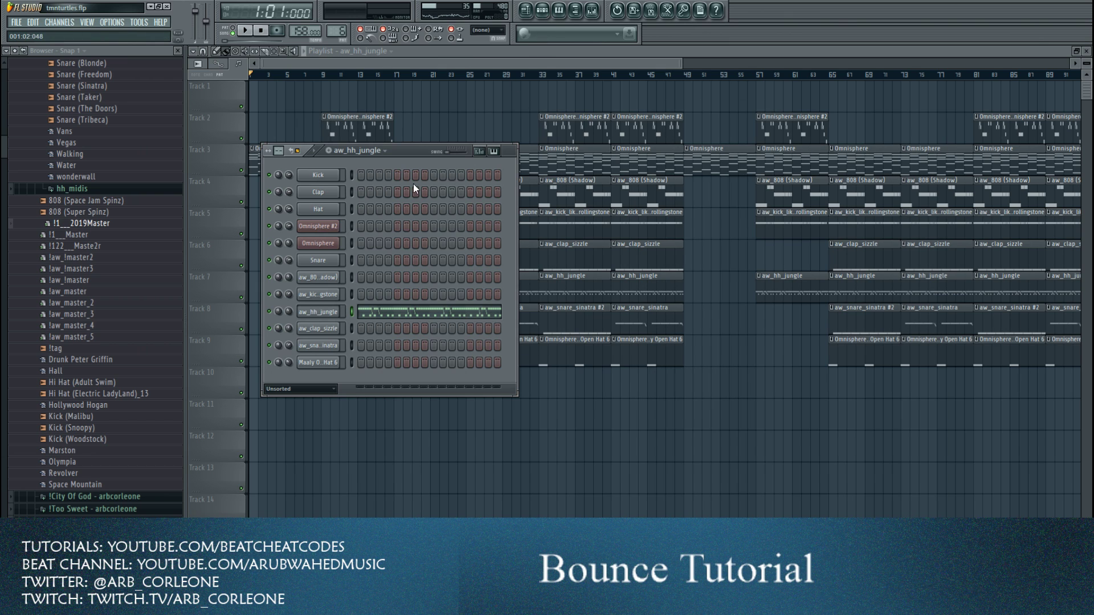
pyautogui.press('F6')
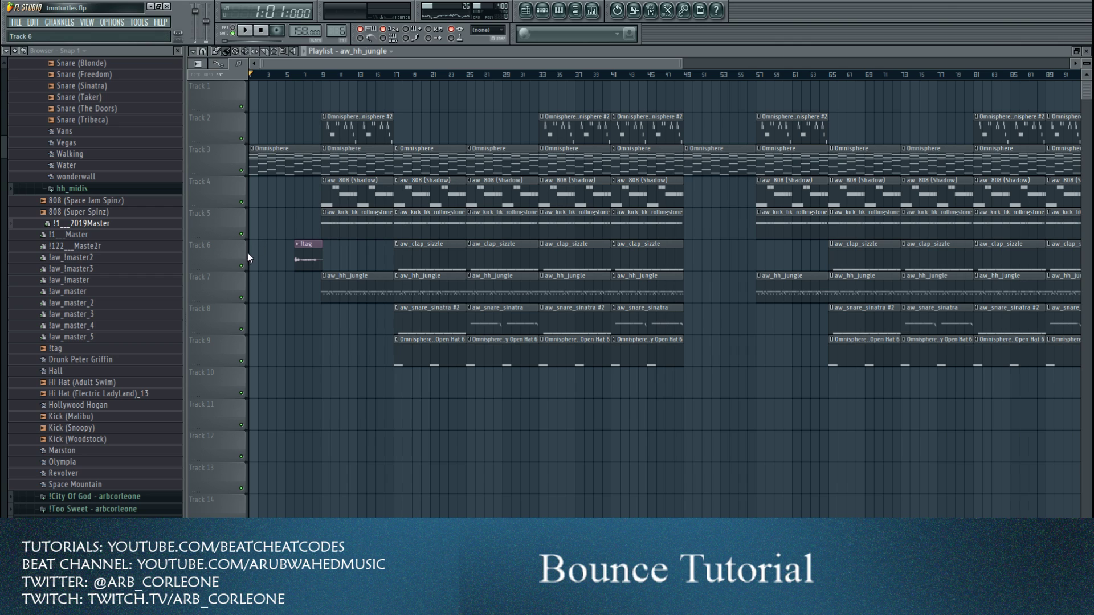
# - Mute the aw_hh_jungle hi-hat on Track 7 and play the beat from bar 17 without it
pyautogui.click(242, 297)
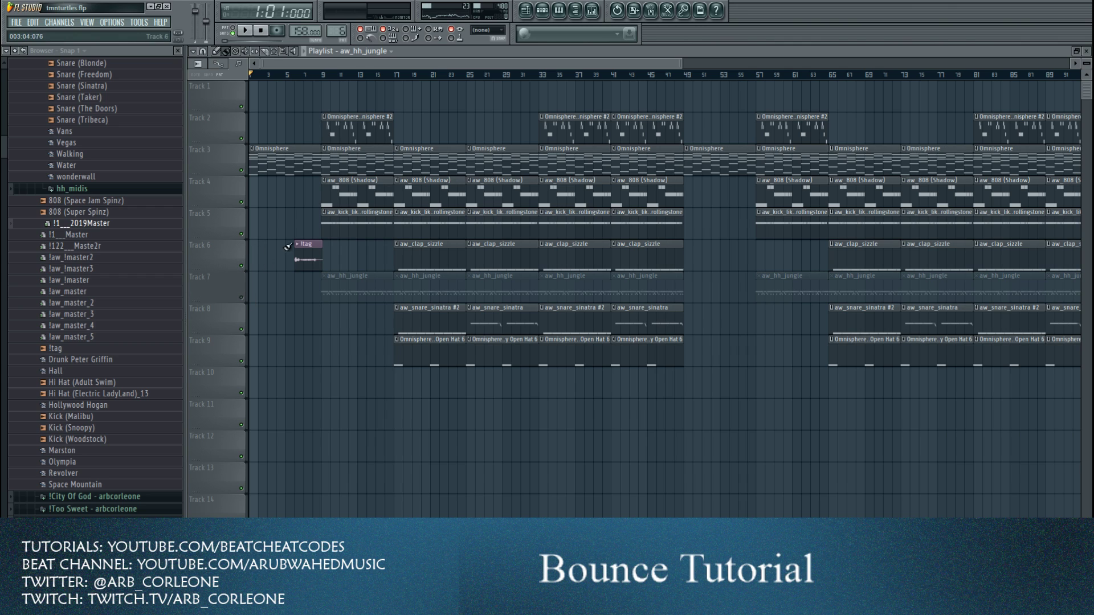
pyautogui.click(398, 76)
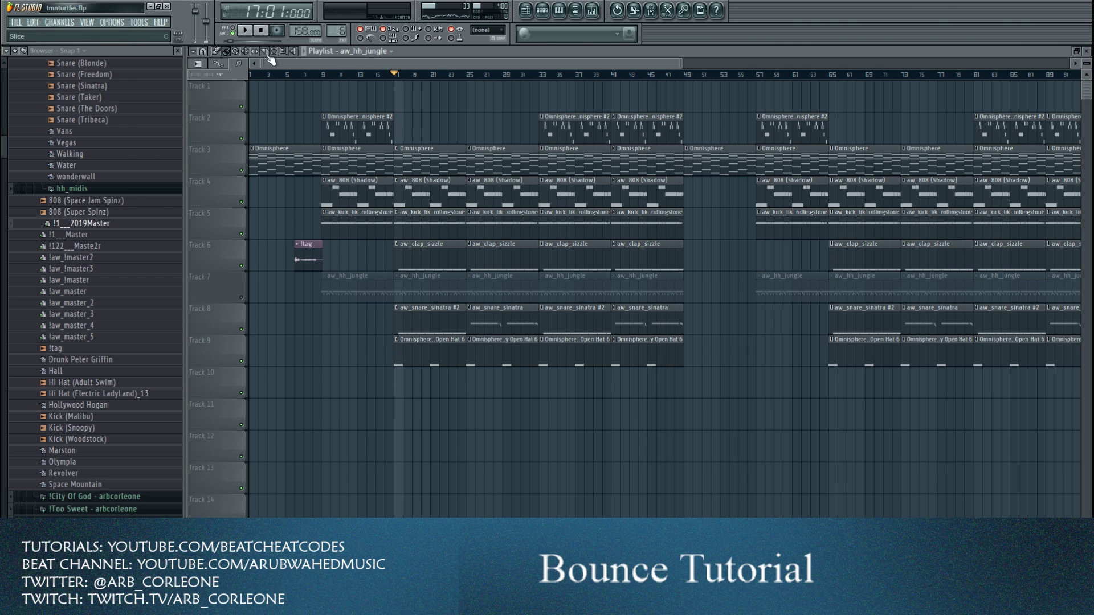
pyautogui.click(249, 31)
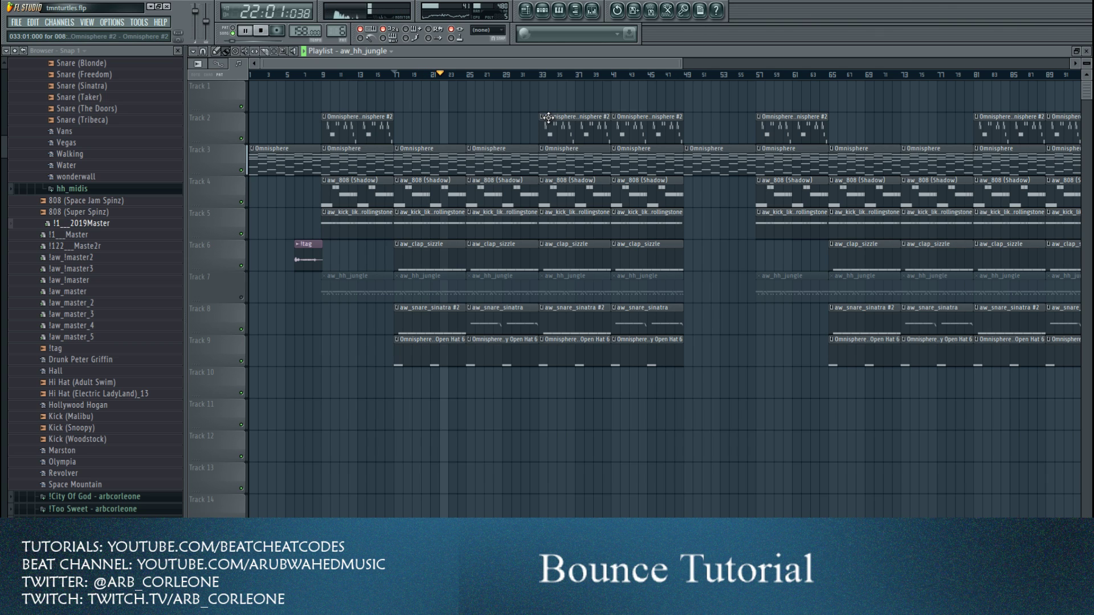
pyautogui.click(261, 32)
# - Move the channel rack toward the middle of the playlist and reopen the aw_hh_jungle channel's piano roll
pyautogui.click(541, 17)
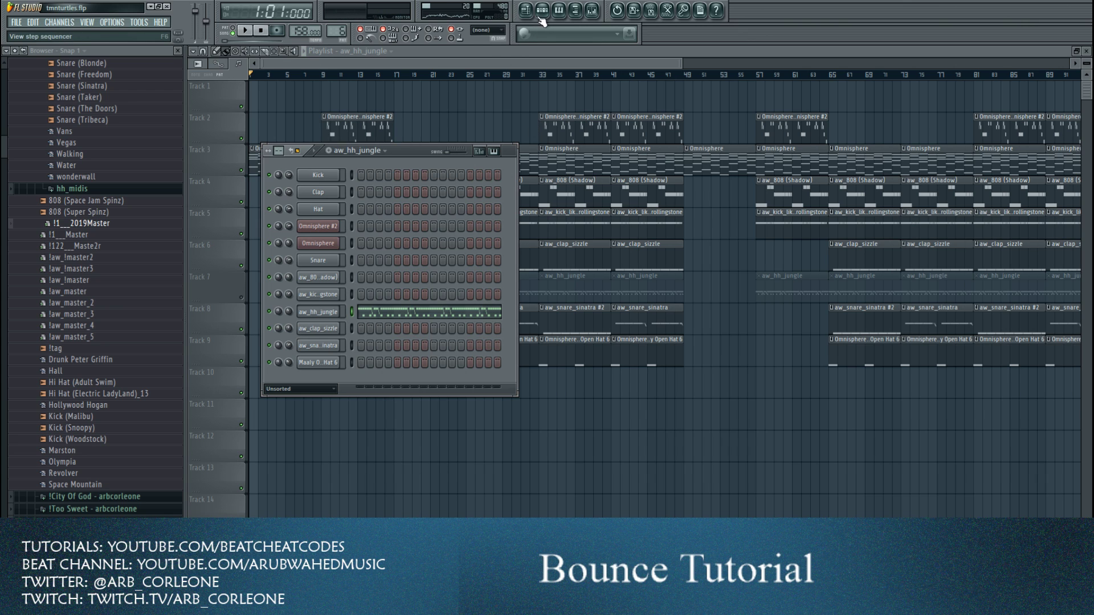
pyautogui.moveTo(402, 155); pyautogui.dragTo(556, 151)
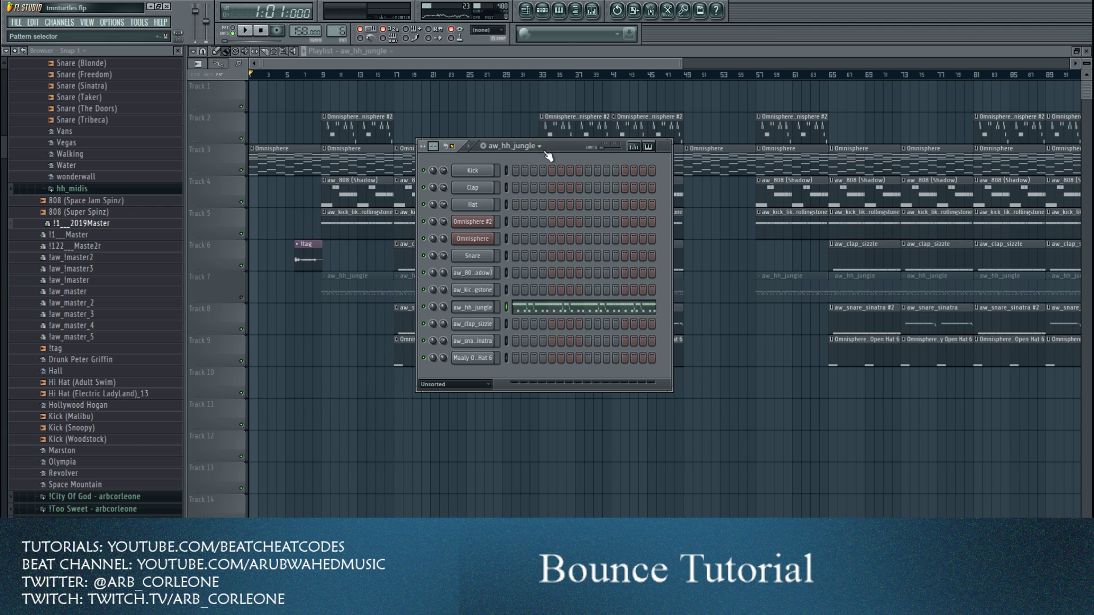
pyautogui.rightClick(493, 307)
pyautogui.press('Escape')
pyautogui.rightClick(497, 315)
pyautogui.click(509, 311)
# - Examine the hi-hat rolls and pitch changes across the aw_hh_jungle pattern and play it back
pyautogui.moveTo(468, 135); pyautogui.dragTo(617, 128)
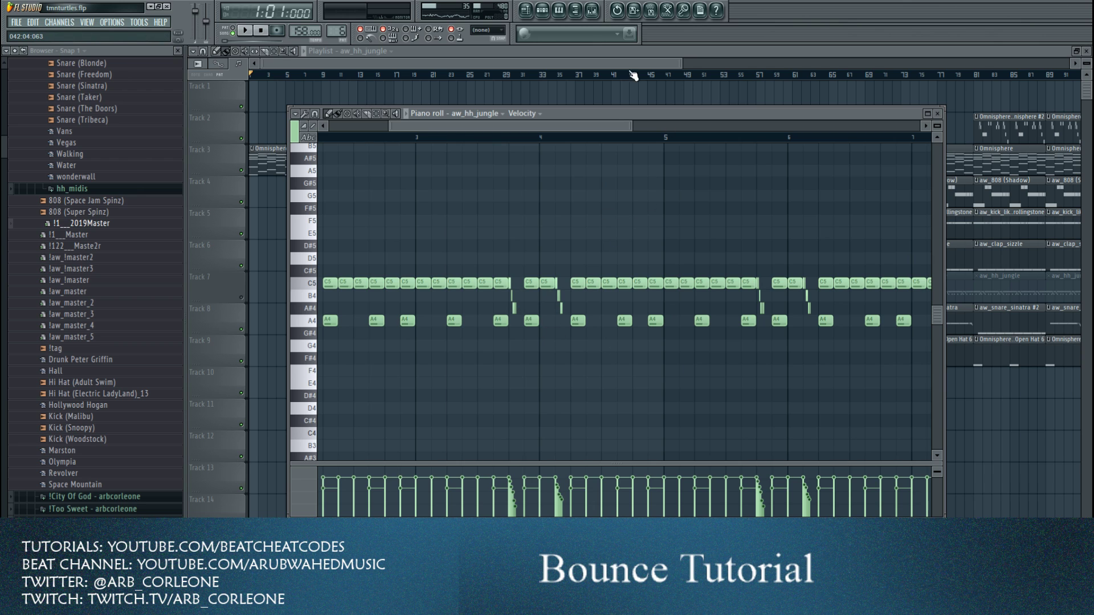
pyautogui.moveTo(627, 125); pyautogui.dragTo(594, 125)
pyautogui.moveTo(731, 130); pyautogui.dragTo(601, 128)
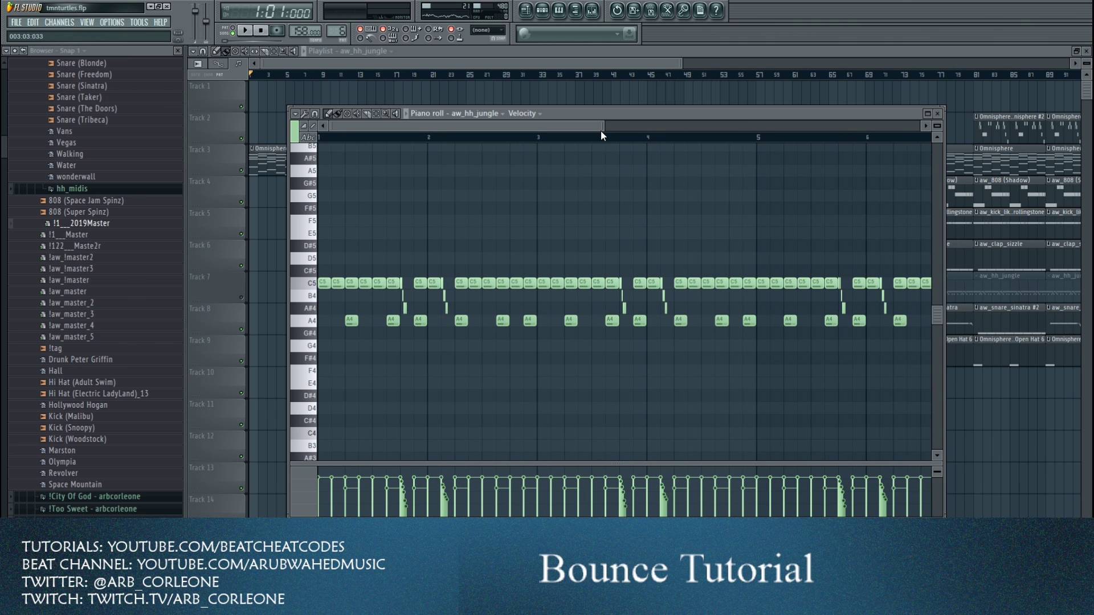
pyautogui.moveTo(593, 130); pyautogui.dragTo(505, 127)
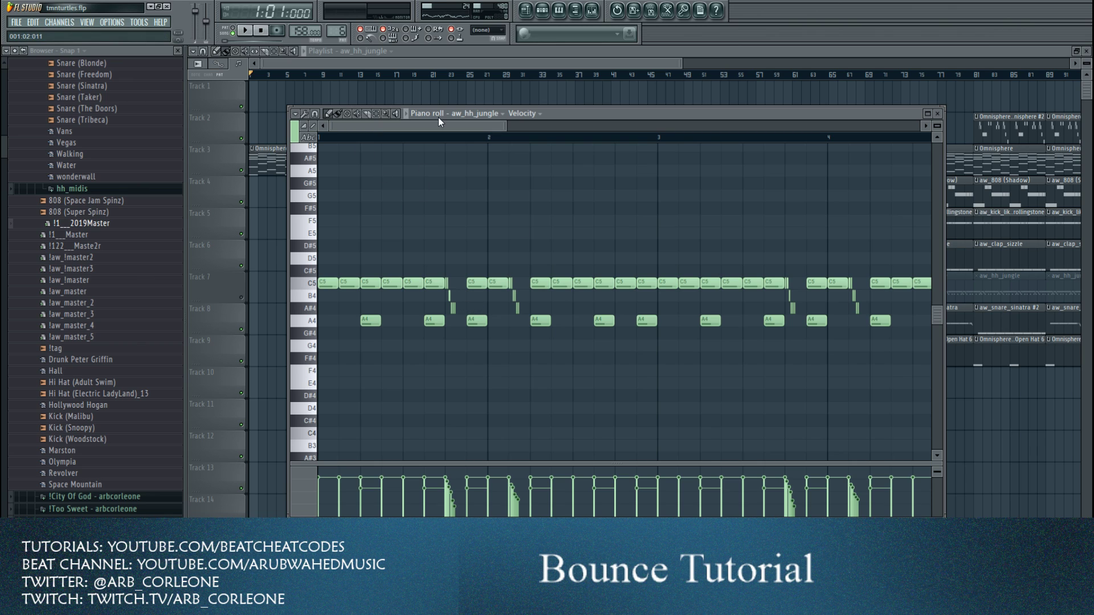
pyautogui.press('space')
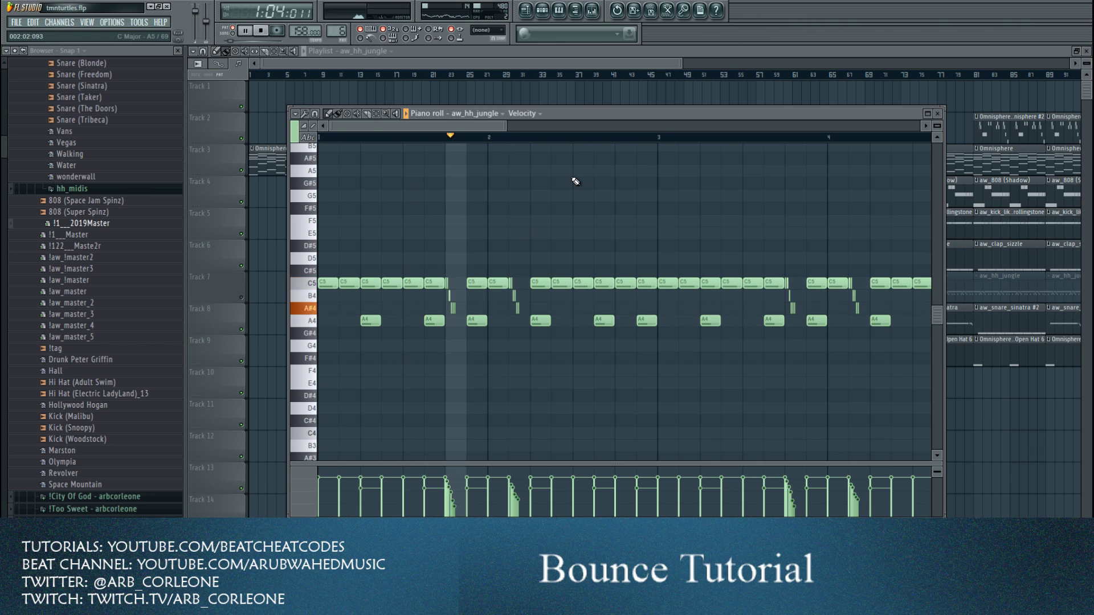
pyautogui.scroll(-2, 647, 157)
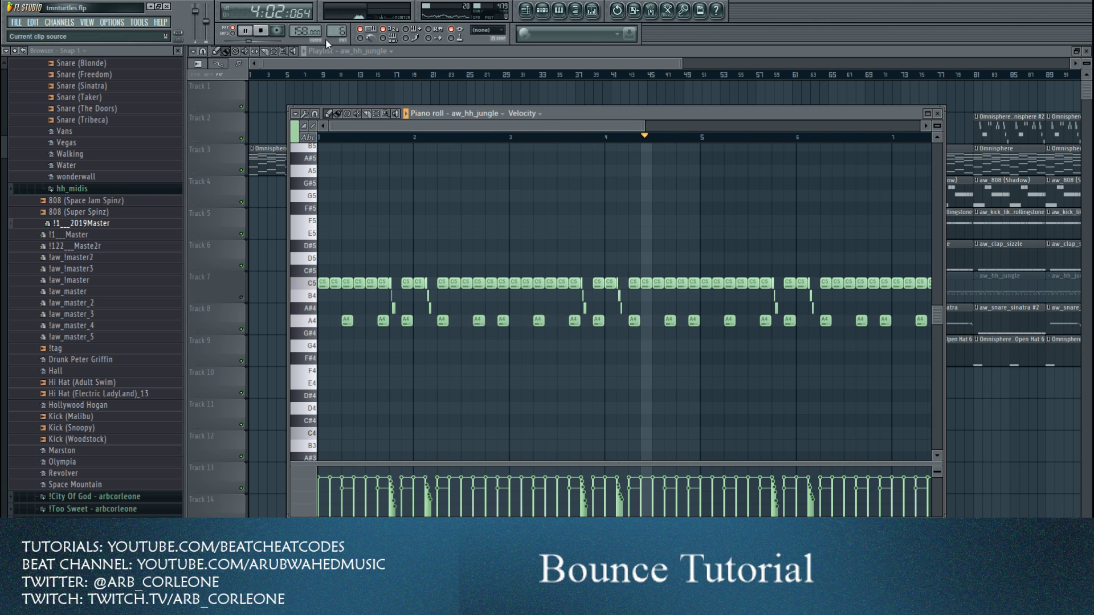
pyautogui.click(271, 33)
# - Fill the aw_hh_jungle channel with a hit on every 2 steps
pyautogui.click(542, 9)
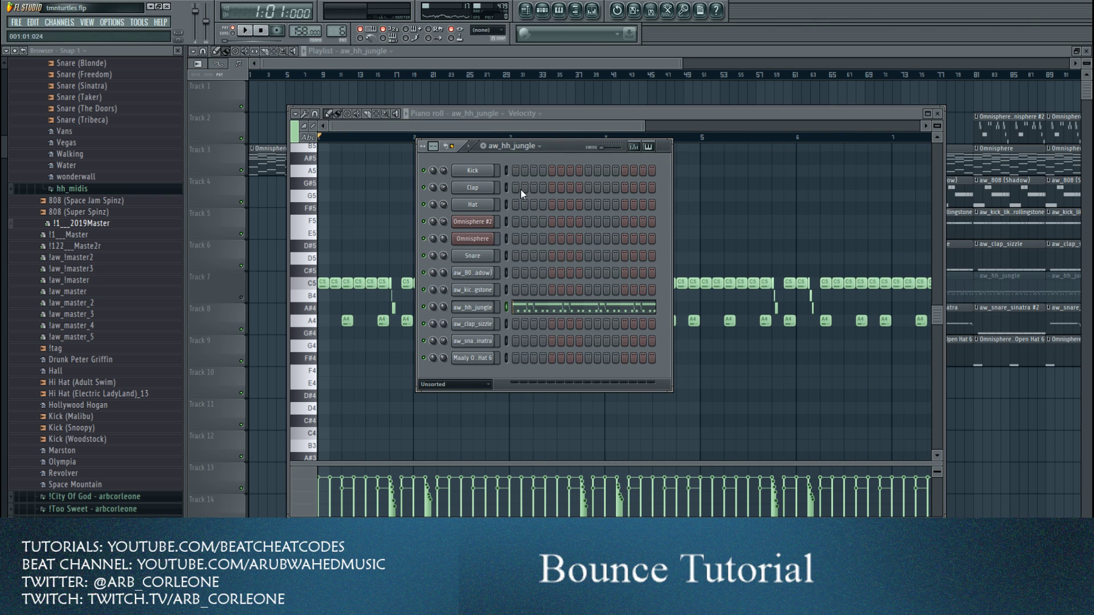
pyautogui.rightClick(489, 306)
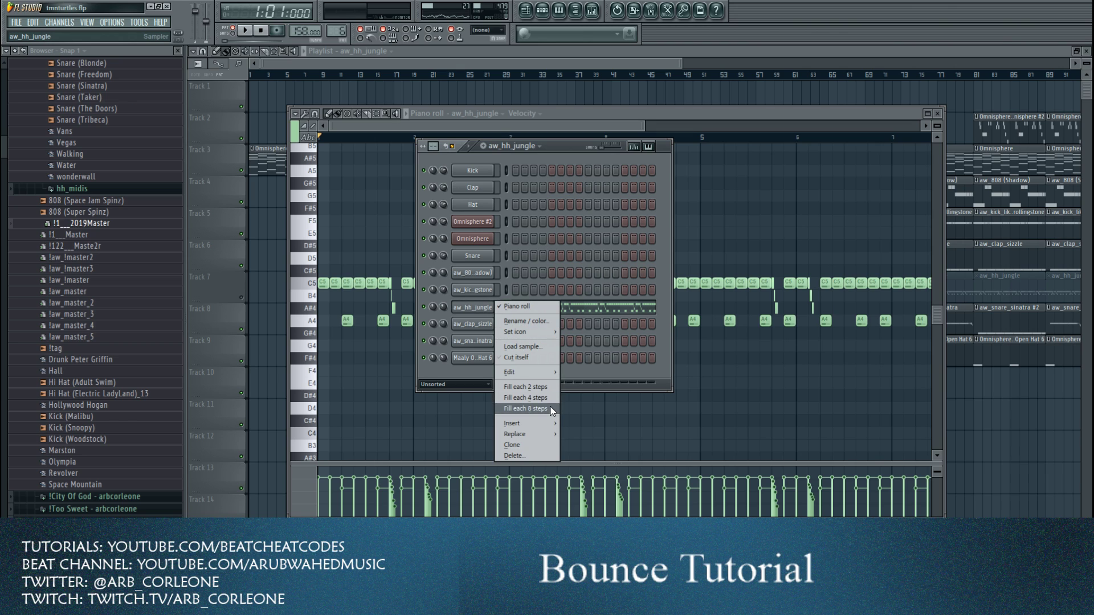
pyautogui.click(525, 387)
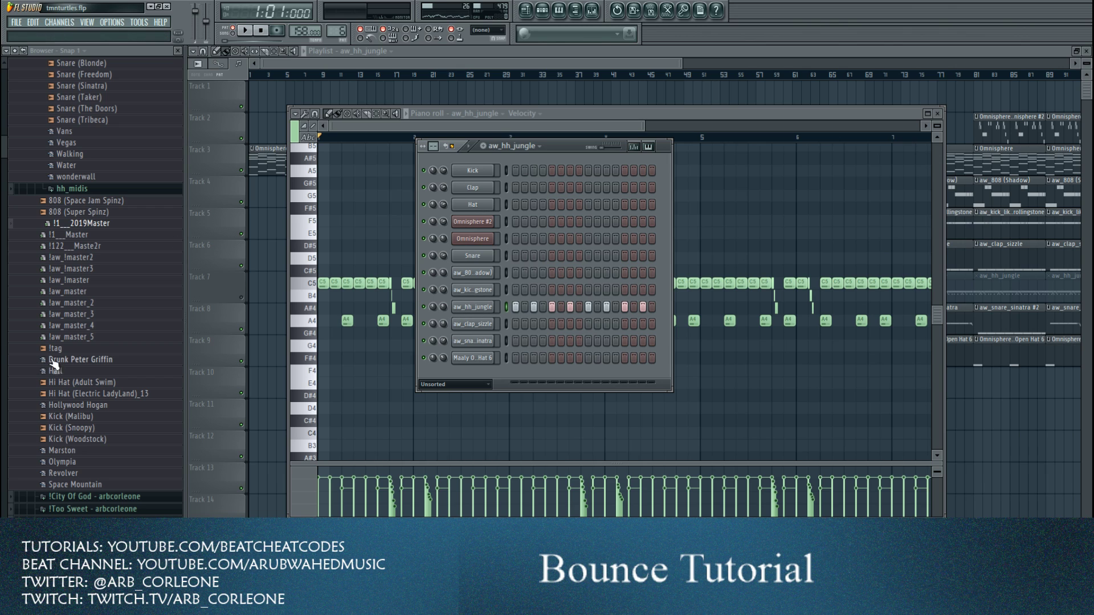
# - Add the Snare (The Doors) sample as a new channel and place C5 notes on the first two hi-hat rolls in its piano roll
pyautogui.moveTo(93, 112); pyautogui.dragTo(486, 376)
pyautogui.click(938, 115)
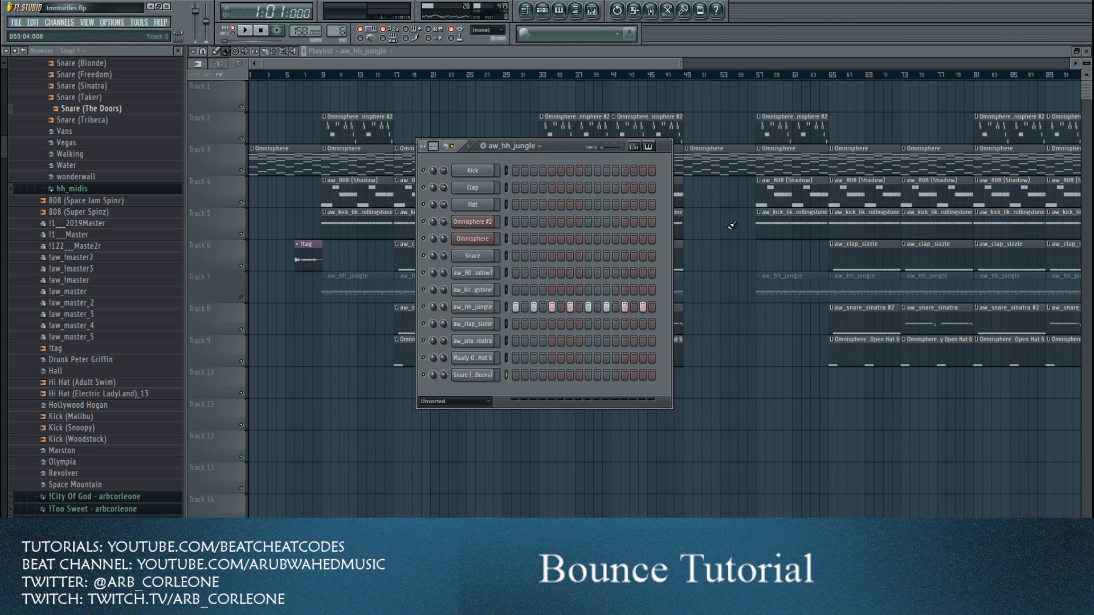
pyautogui.rightClick(487, 381)
pyautogui.click(509, 380)
pyautogui.click(499, 303)
pyautogui.click(566, 304)
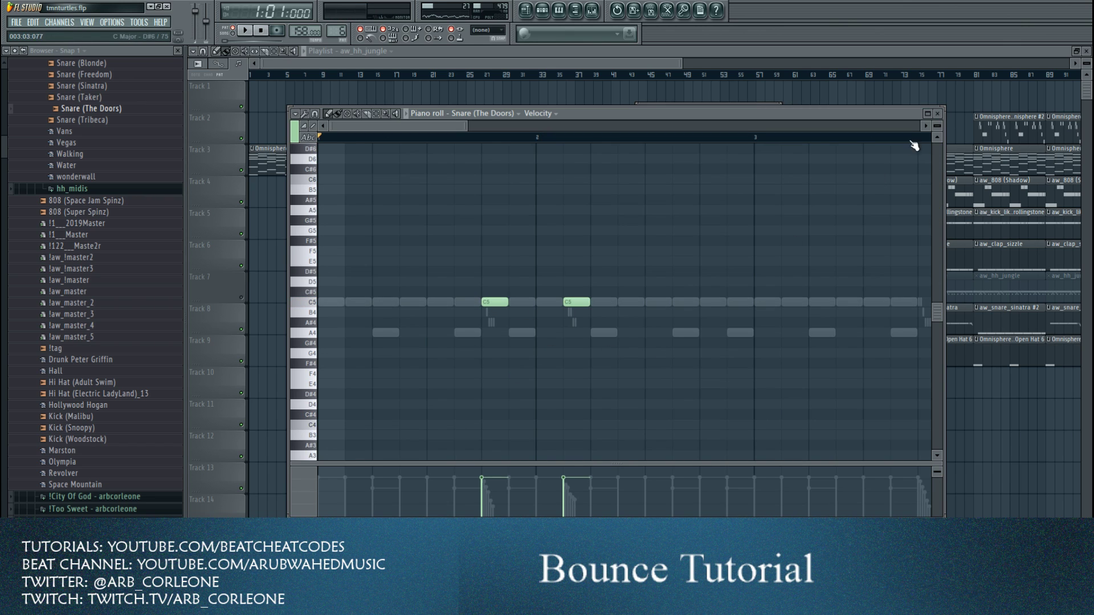
# - Close the snare piano roll, solo the aw_hh_jungle track in the playlist, and play from bar 17
pyautogui.click(938, 115)
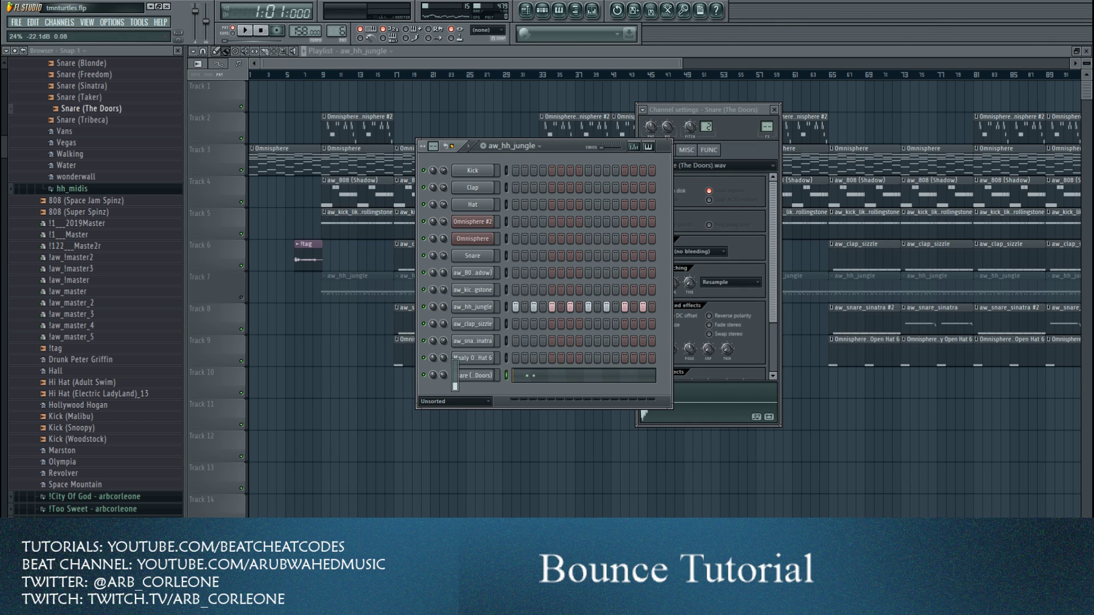
pyautogui.click(394, 74)
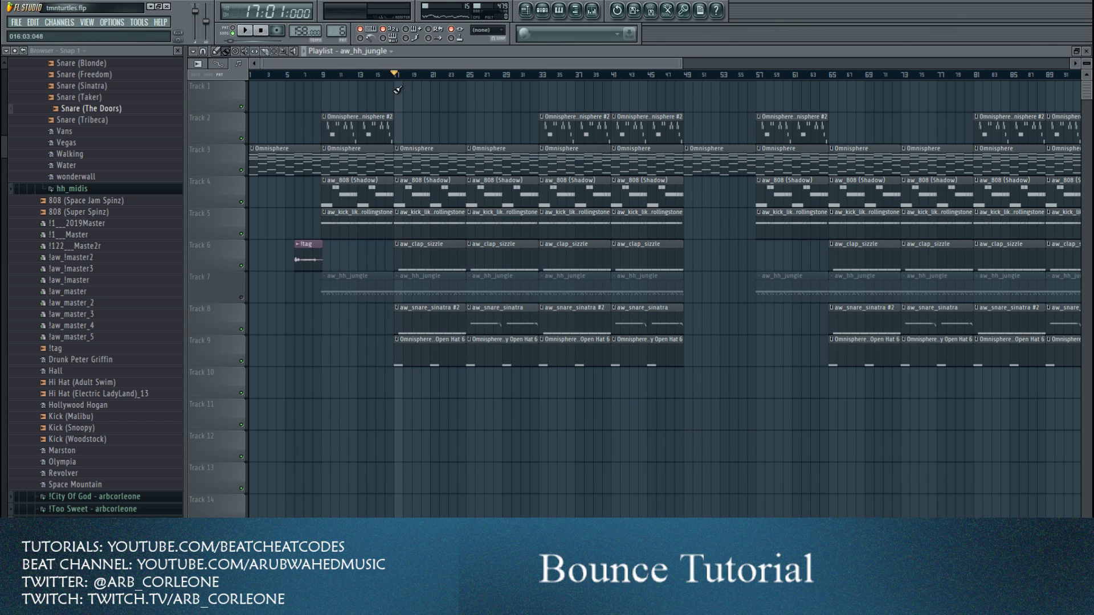
pyautogui.rightClick(241, 298)
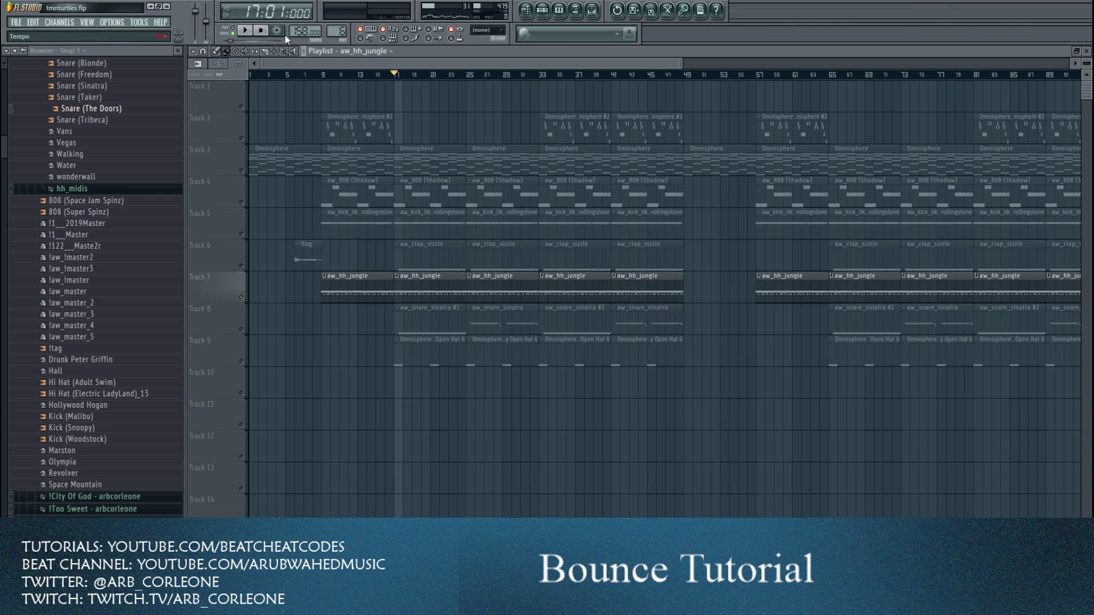
pyautogui.click(242, 33)
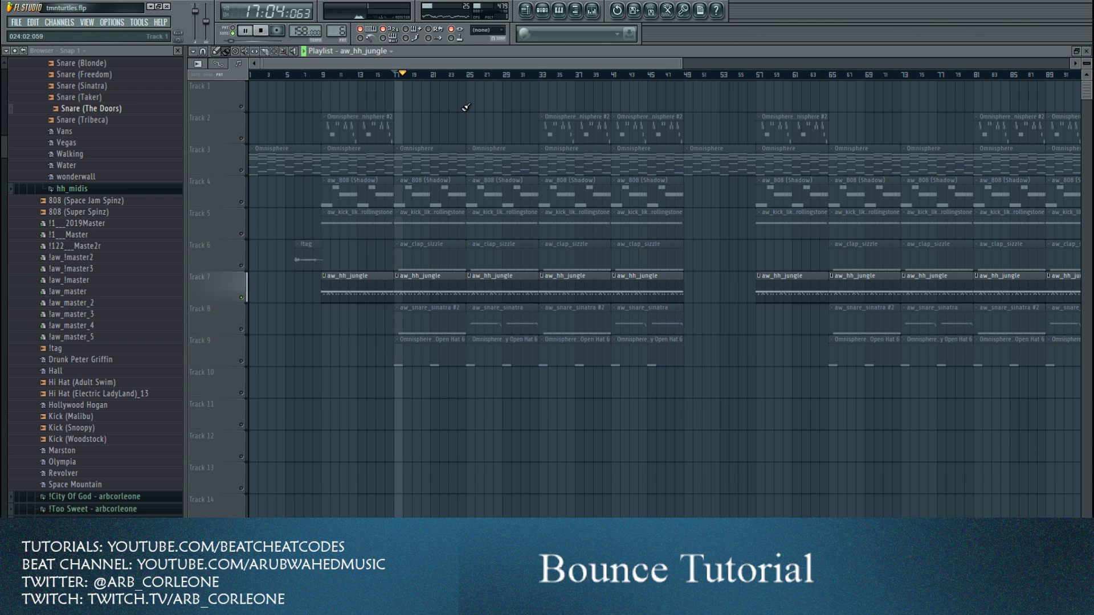
# - Reopen the Snare (The Doors) channel's piano roll and add two more C5 notes near the hi-hat rolls around bar 4
pyautogui.click(542, 10)
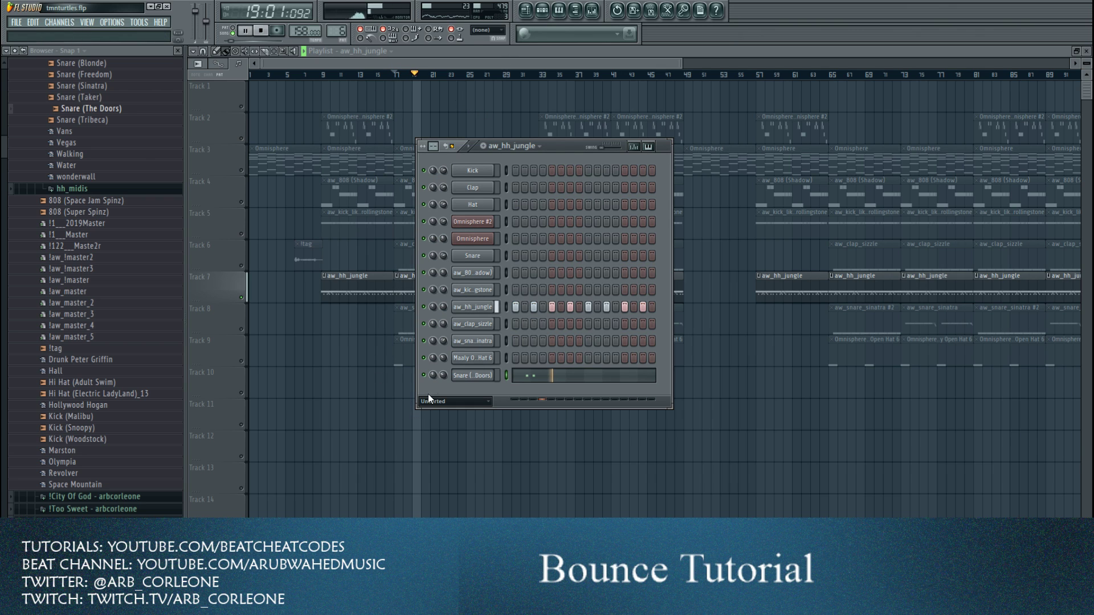
pyautogui.rightClick(490, 375)
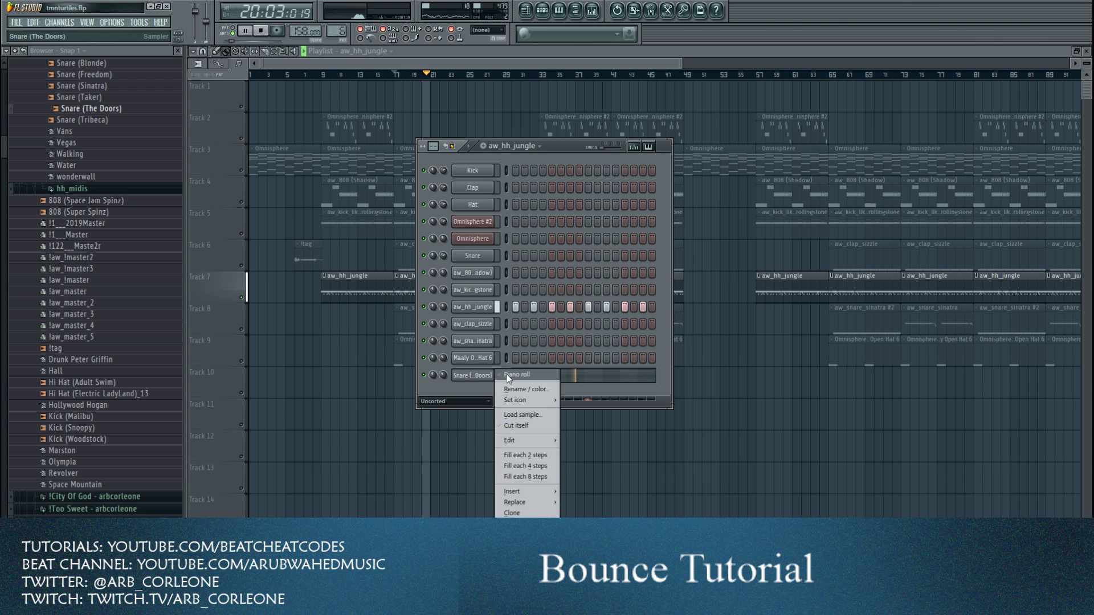
pyautogui.click(508, 375)
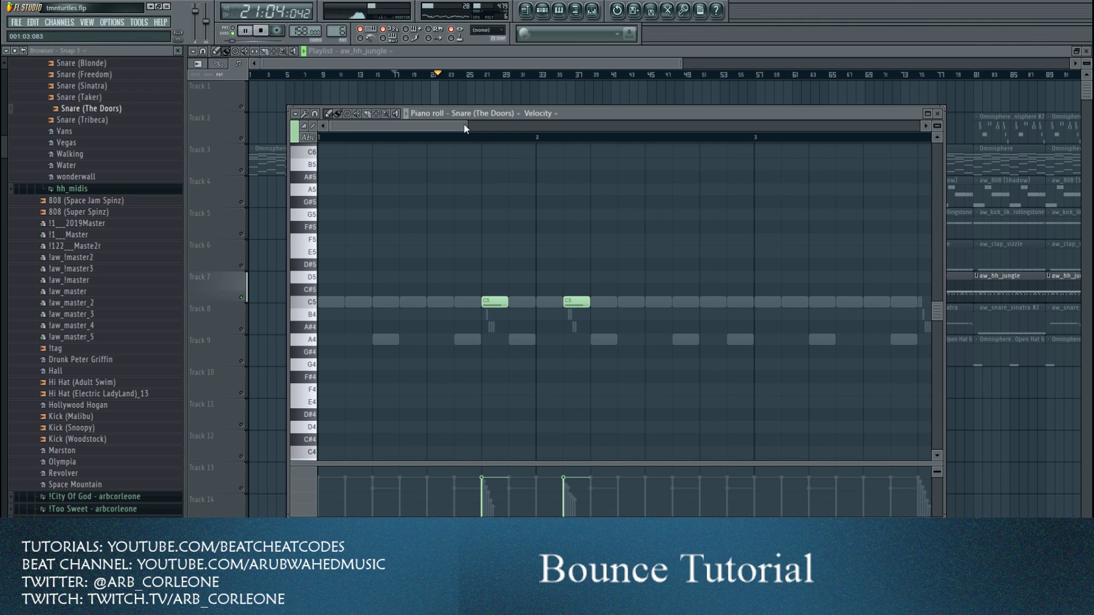
pyautogui.scroll(-5, 464, 124)
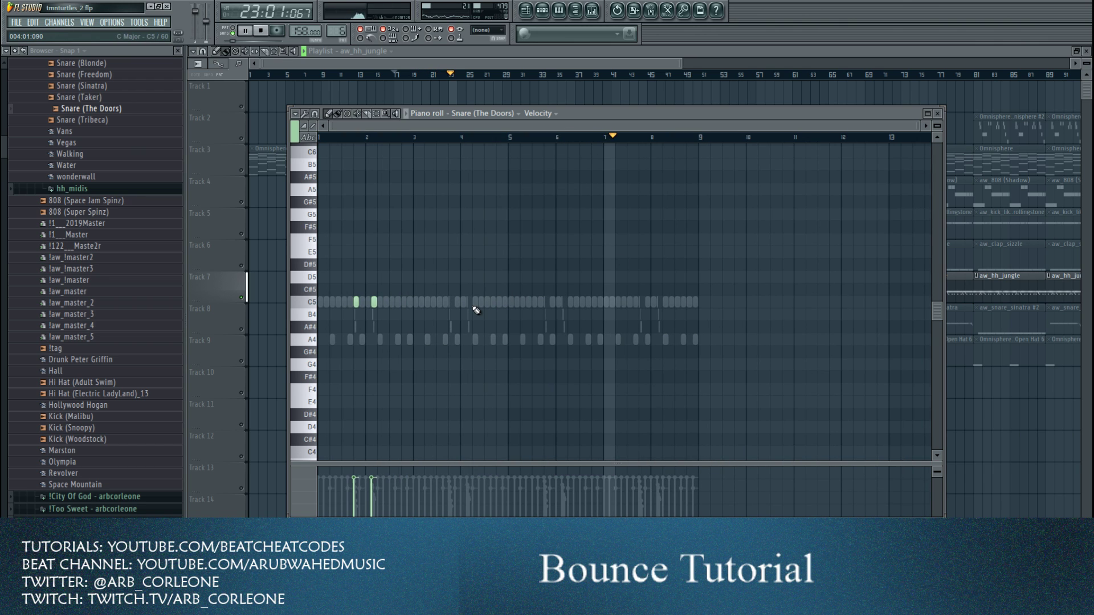
pyautogui.click(380, 301)
pyautogui.click(397, 302)
pyautogui.moveTo(381, 305); pyautogui.dragTo(457, 306)
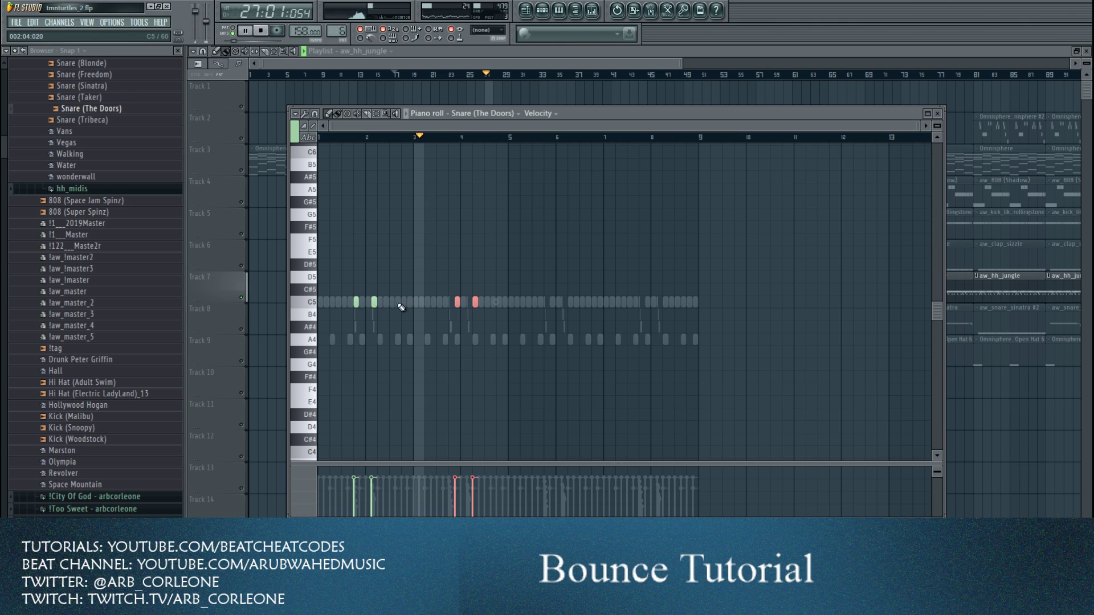
# - Move the first snare later and the fourth snare earlier by one hi-hat note, and duplicate the four-bar pattern through bar 8
pyautogui.moveTo(352, 304); pyautogui.dragTo(357, 310)
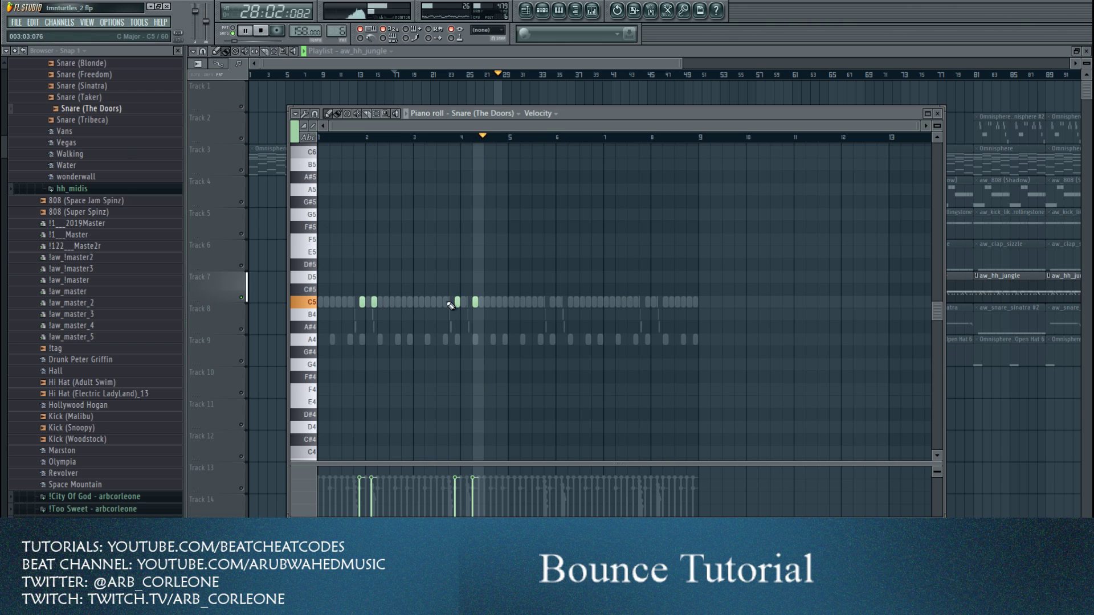
pyautogui.moveTo(475, 304); pyautogui.dragTo(469, 304)
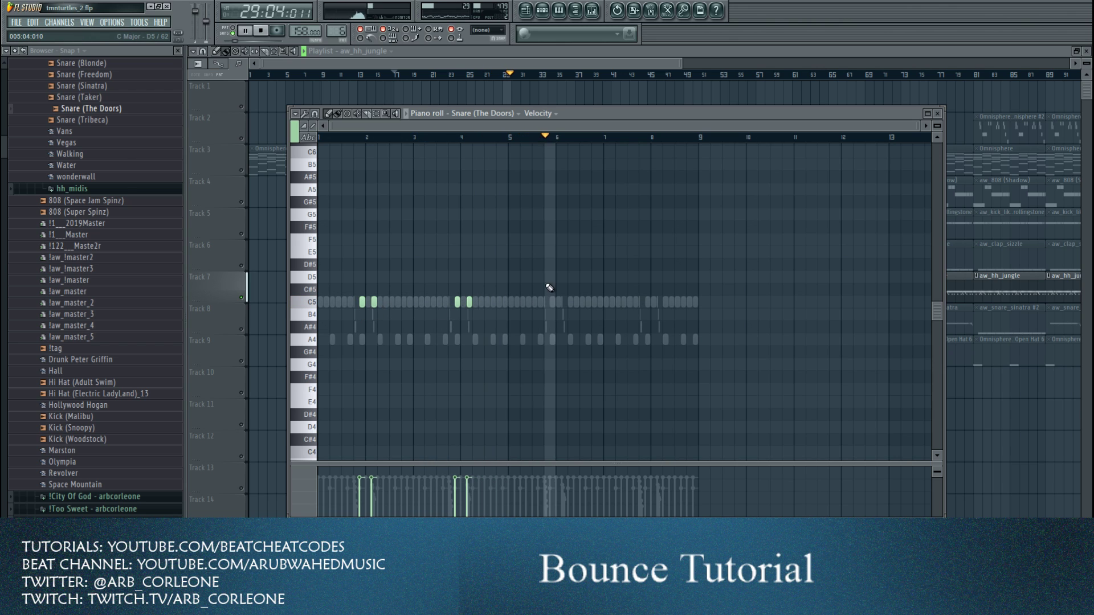
pyautogui.hotkey('ctrl', 'b')
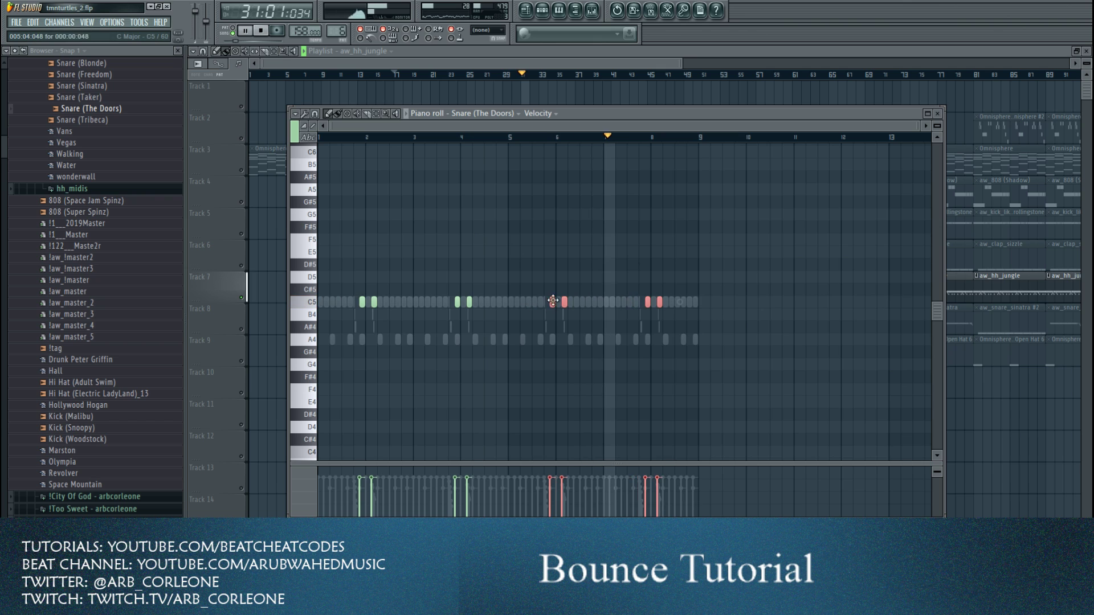
pyautogui.moveTo(549, 306); pyautogui.dragTo(555, 306)
# - Transpose all the Snare (The Doors) notes up to A5 and close the piano roll
pyautogui.hotkey('ctrl', 'a')
pyautogui.hotkey('shift', 'Up')
pyautogui.hotkey('shift', 'Up')
pyautogui.hotkey('shift', 'Up')
pyautogui.hotkey('shift', 'Up')
pyautogui.hotkey('shift', 'Up')
pyautogui.hotkey('shift', 'Up')
pyautogui.hotkey('shift', 'Up')
pyautogui.hotkey('shift', 'Up')
pyautogui.hotkey('shift', 'Up')
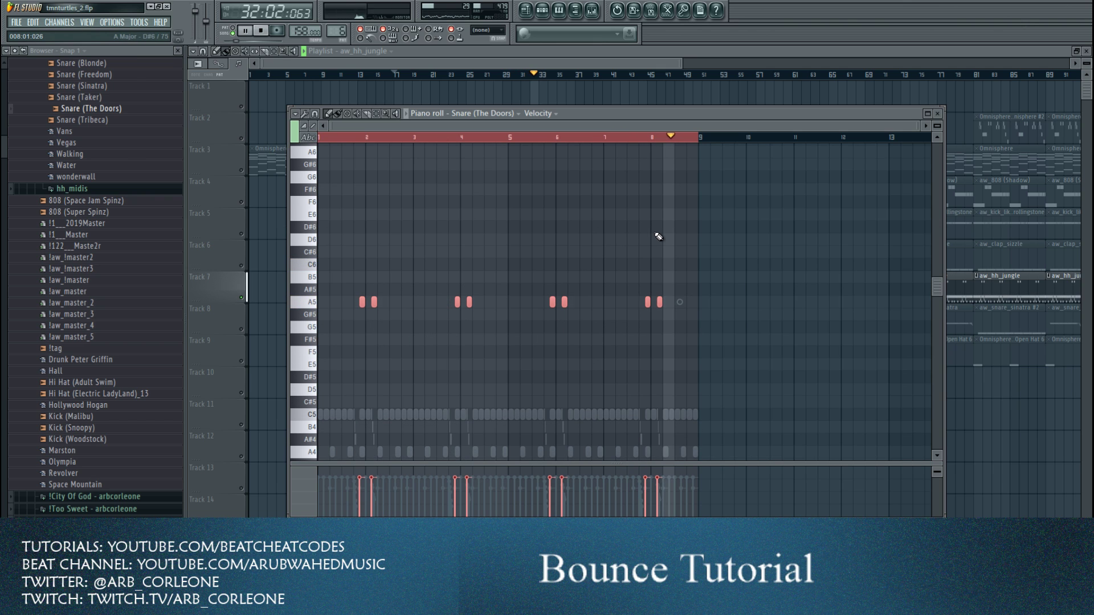
pyautogui.click(938, 114)
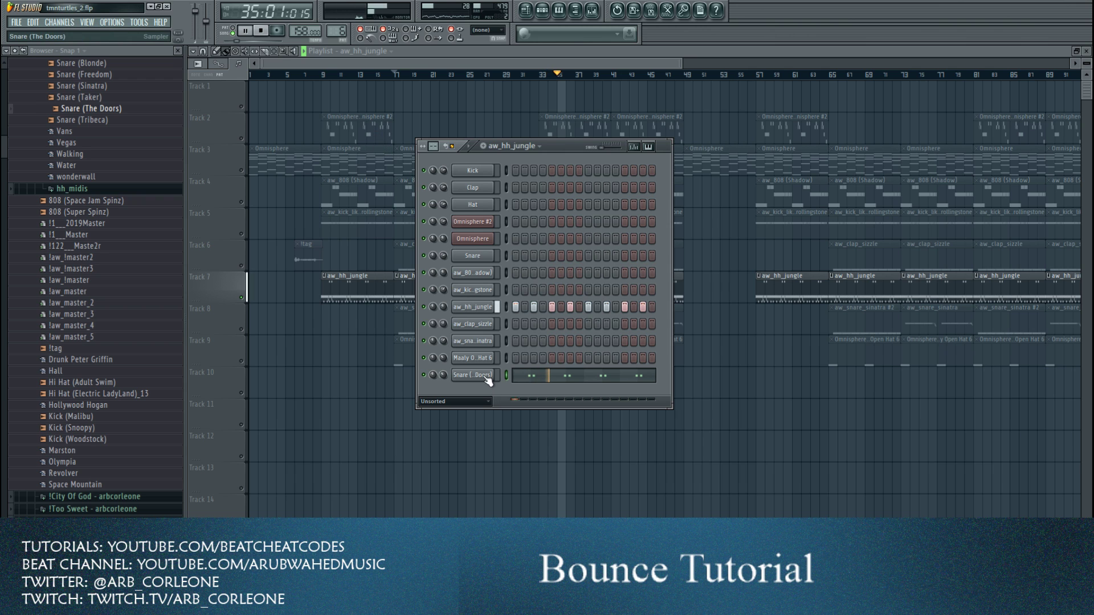
# - Review the snare notes against the hi-hat rolls in the Snare (The Doors) piano roll, and return to the playlist
pyautogui.rightClick(512, 374)
pyautogui.click(521, 384)
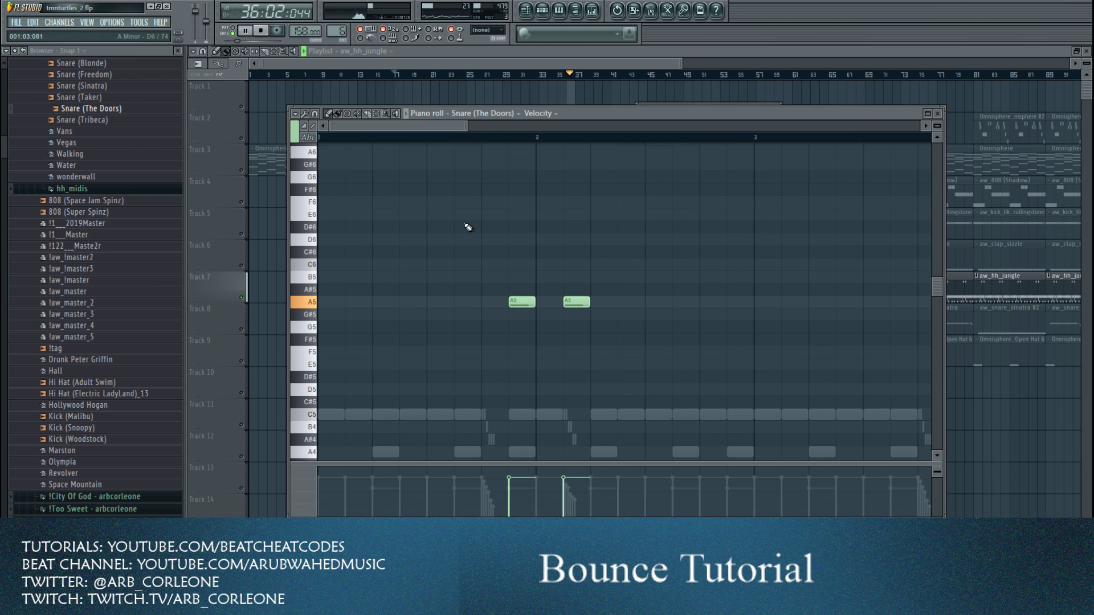
pyautogui.scroll(-4, 503, 270)
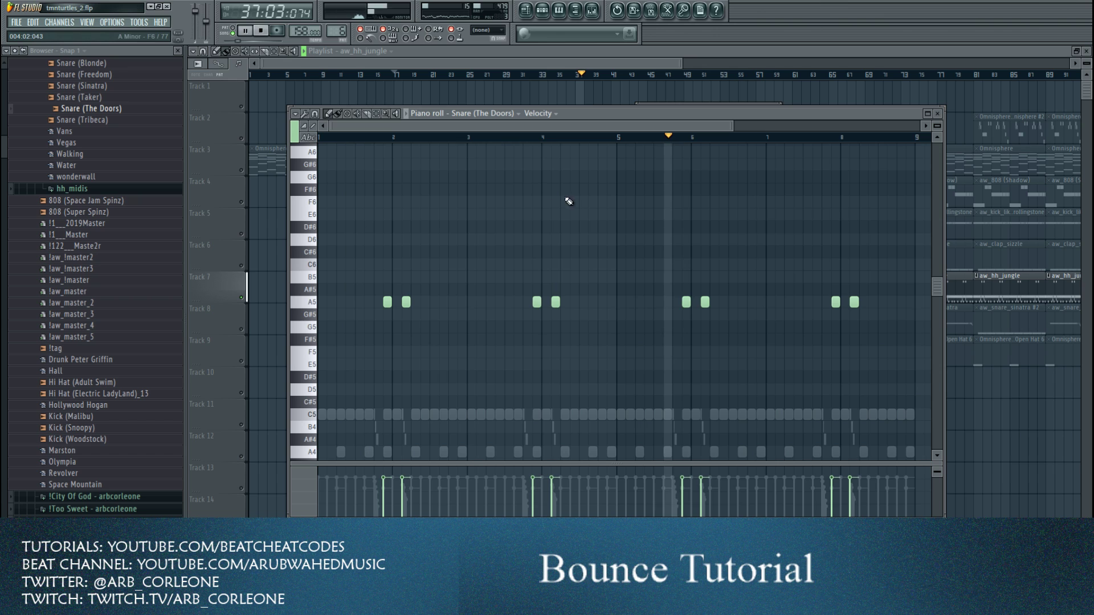
pyautogui.press('F7')
pyautogui.click(614, 56)
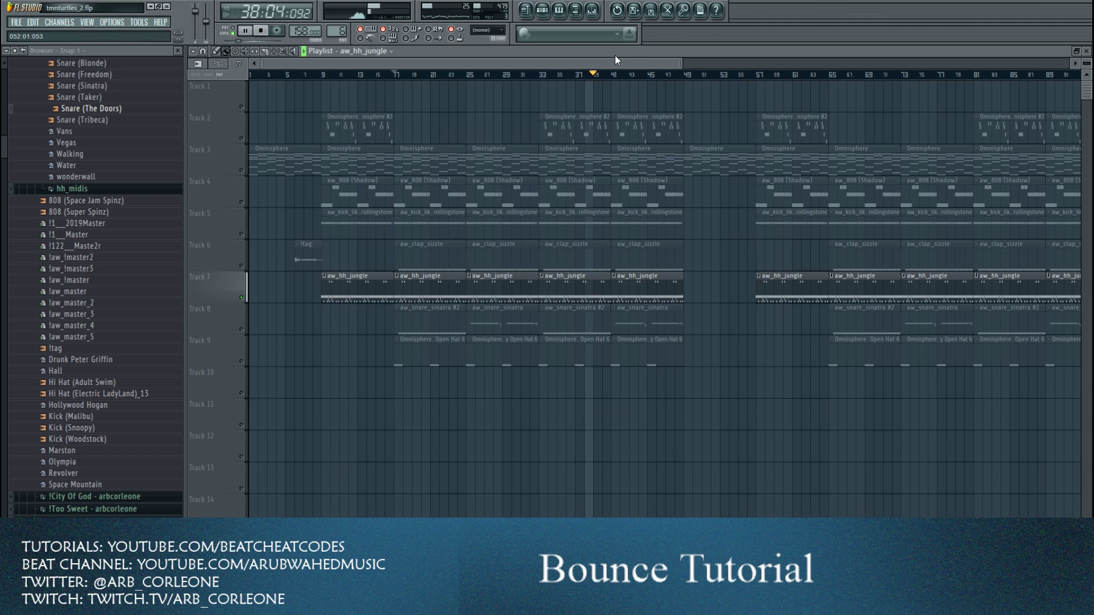
# - Replay from bar 16 while unmuting the kick, 808, Omnisphere, clap and aw_snare_sinatra tracks, and stop playback
pyautogui.click(386, 74)
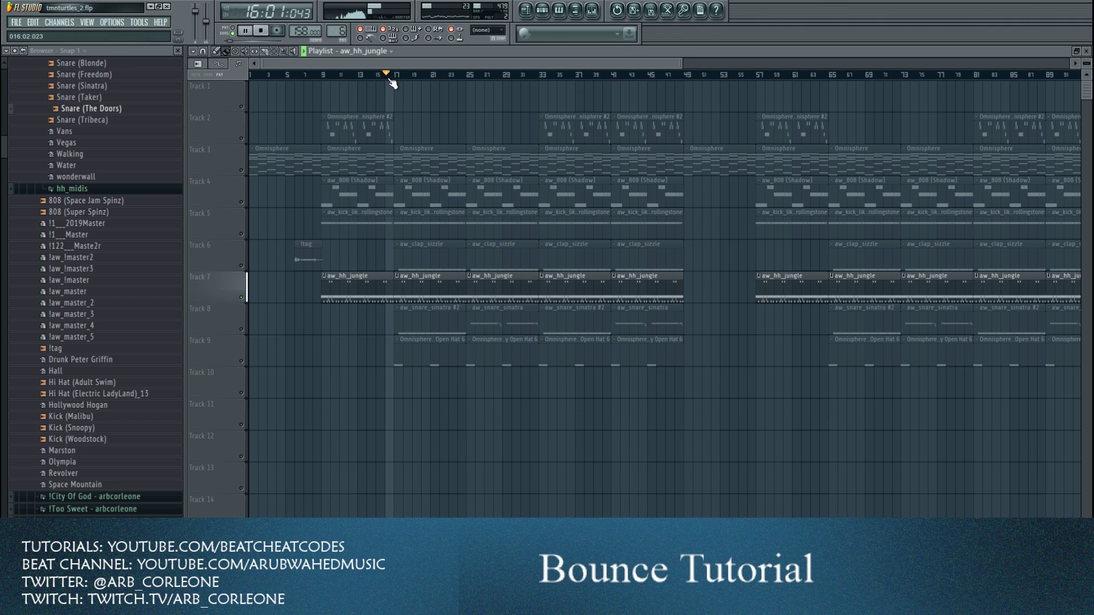
pyautogui.click(244, 230)
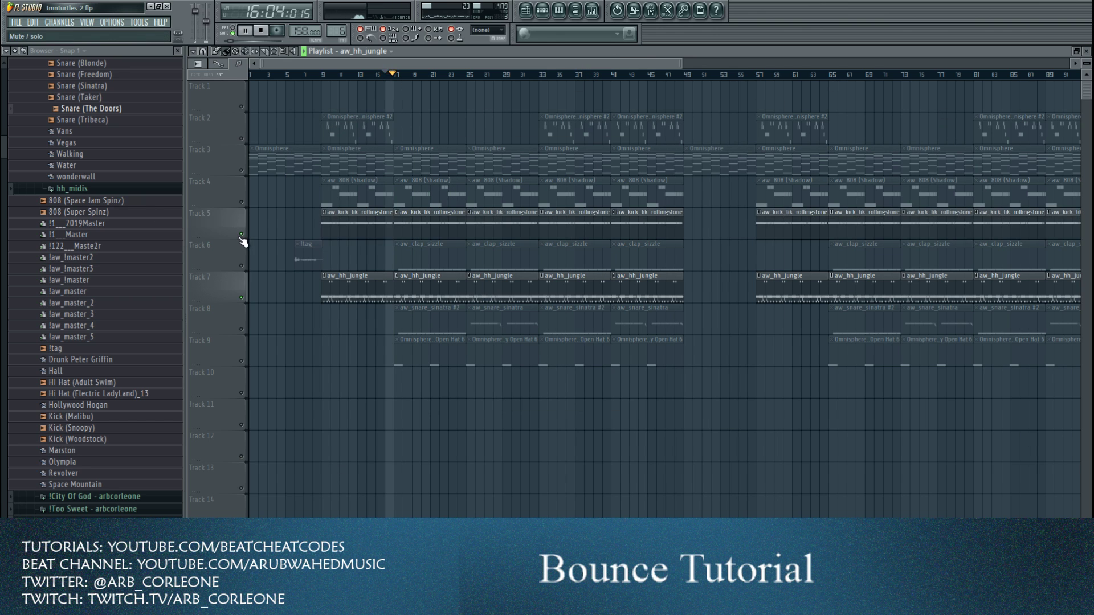
pyautogui.click(245, 200)
pyautogui.click(245, 167)
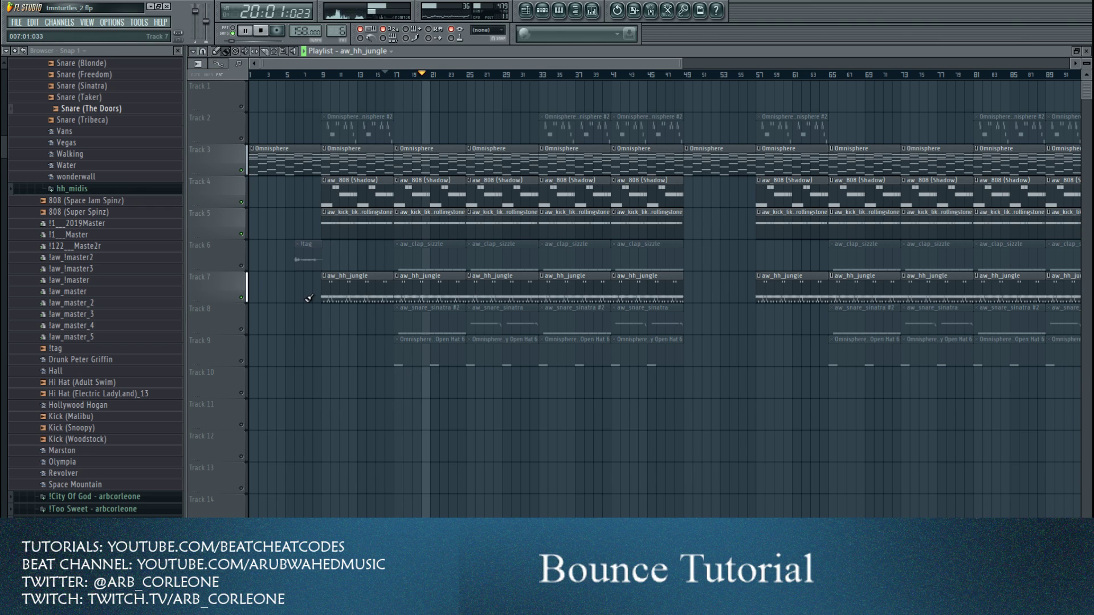
pyautogui.click(242, 265)
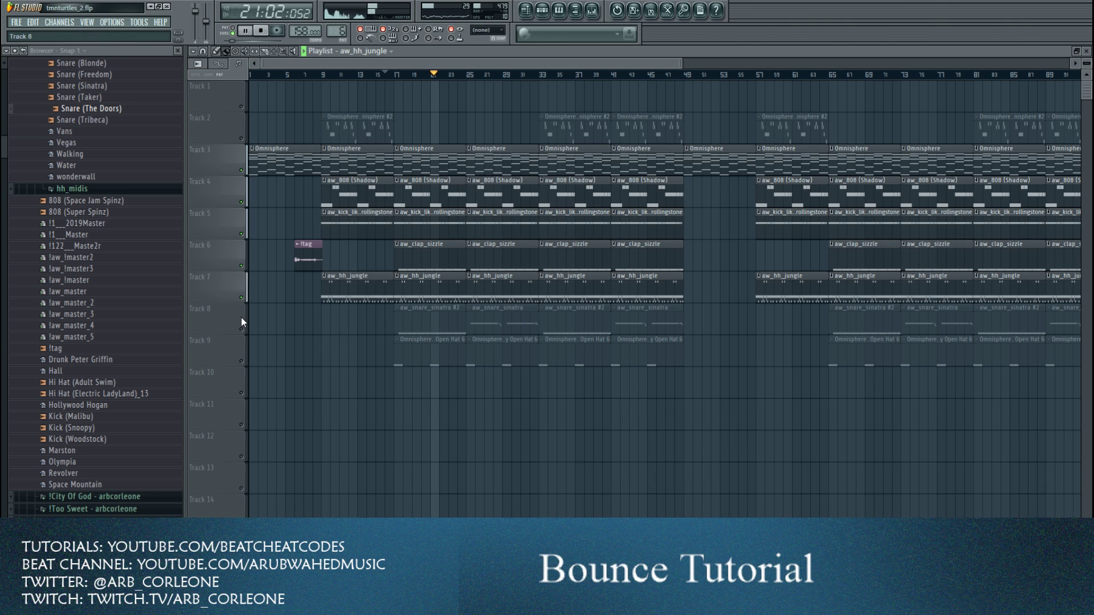
pyautogui.click(241, 322)
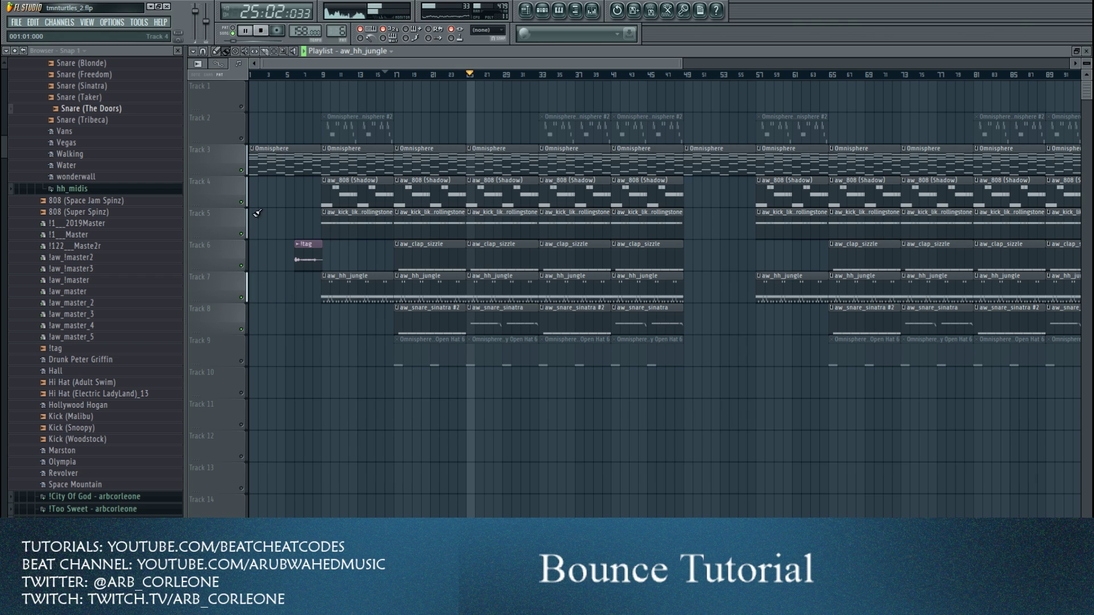
pyautogui.click(261, 31)
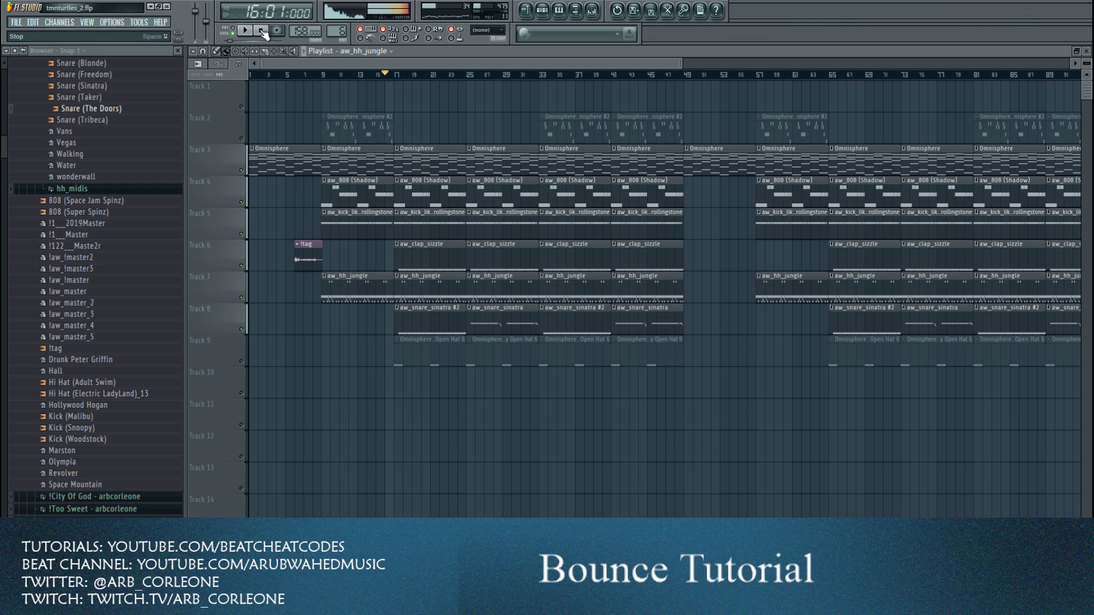
pyautogui.click(262, 31)
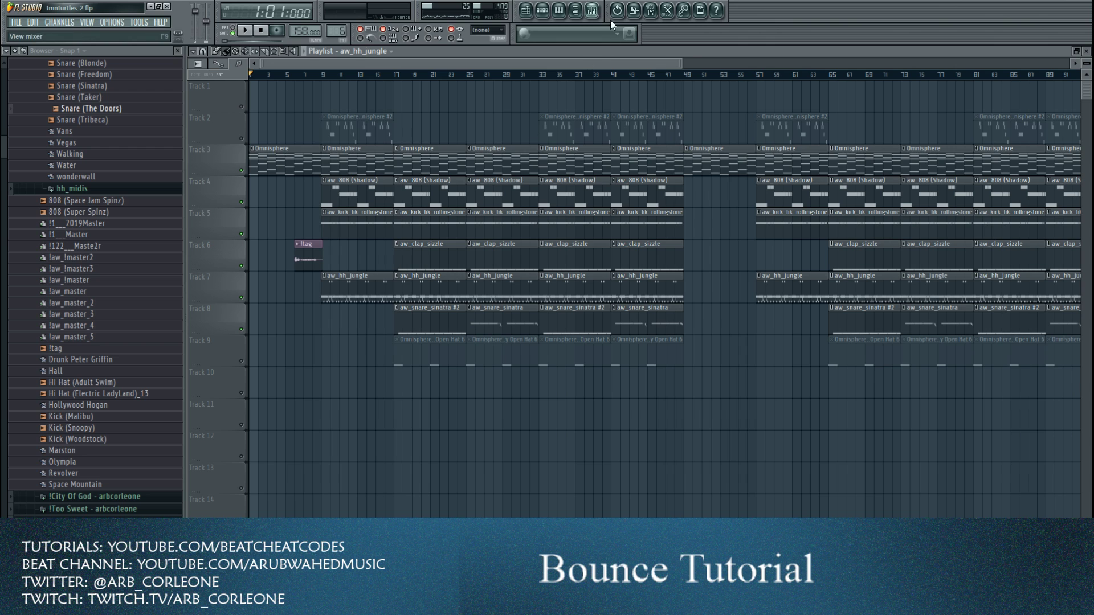
# - Open the aw_hh_jungle channel's piano roll and delete the first three C5 hi-hat notes
pyautogui.scroll(-2, 707, 75)
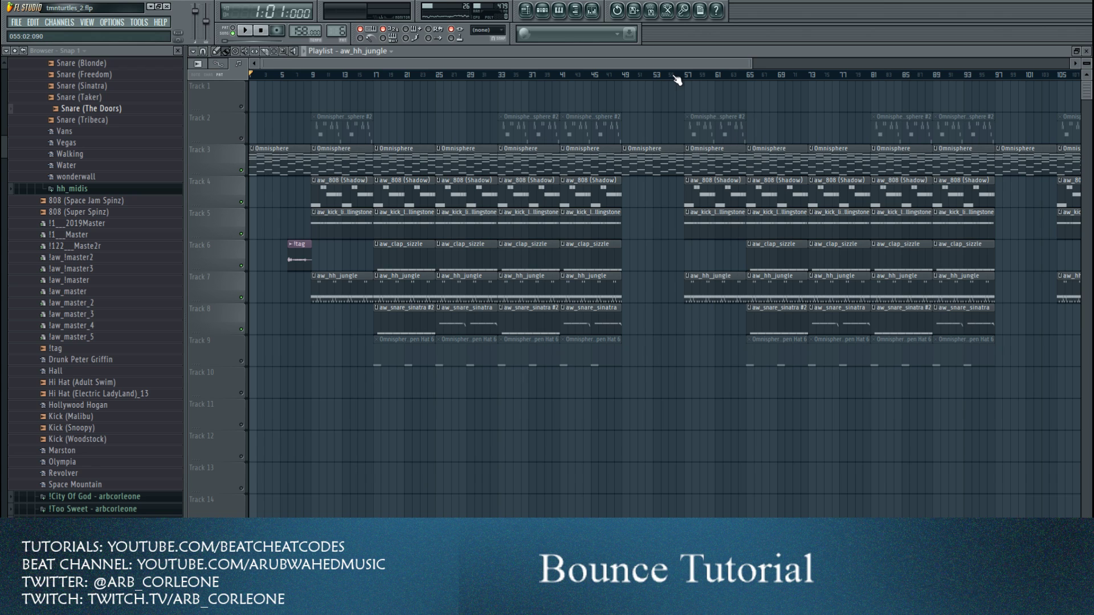
pyautogui.click(546, 16)
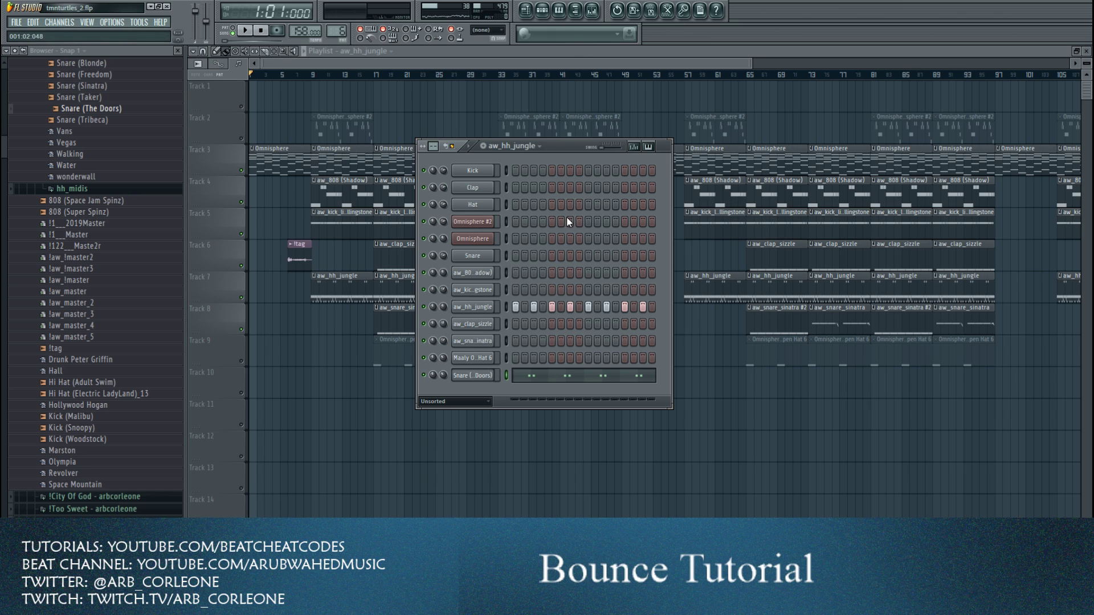
pyautogui.rightClick(493, 312)
pyautogui.click(511, 306)
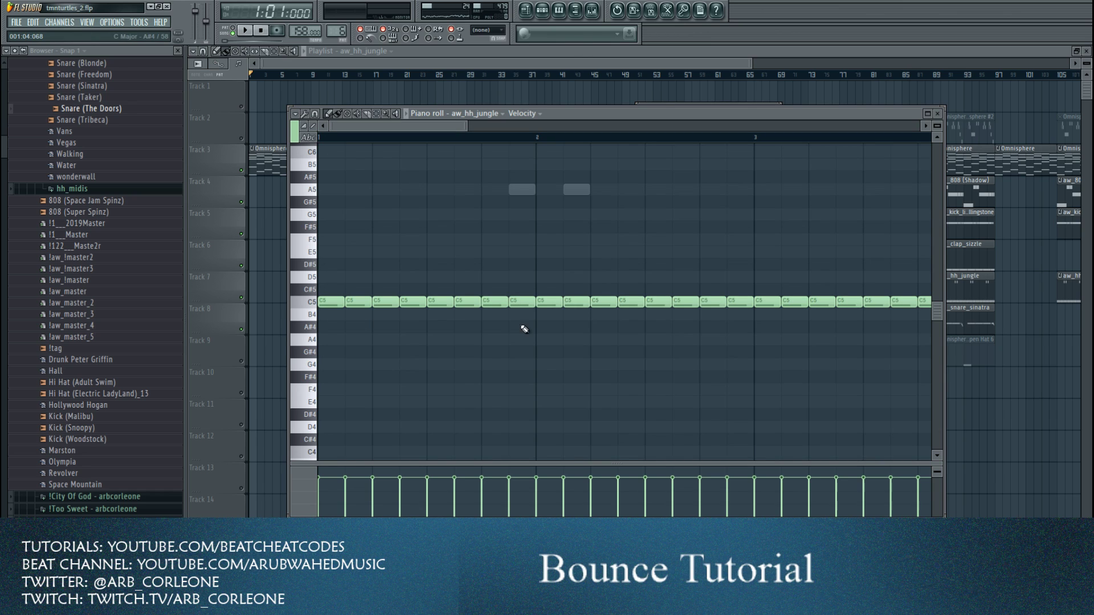
pyautogui.moveTo(339, 274); pyautogui.dragTo(391, 315)
pyautogui.press('Delete')
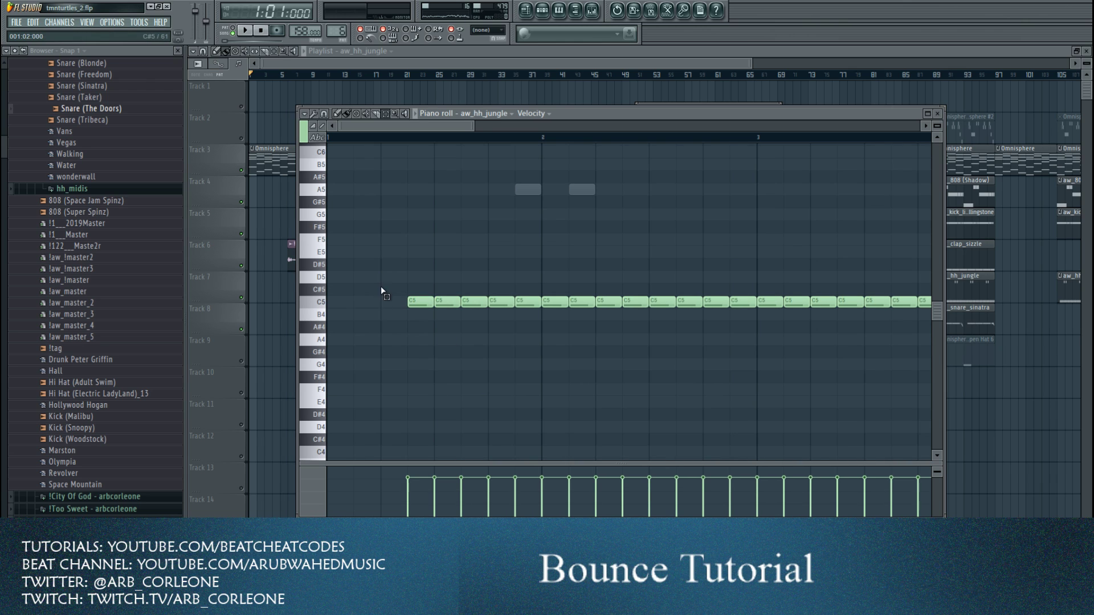
# - Try deleting all the hi-hat notes after the first remaining one, and undo that deletion
pyautogui.moveTo(454, 297); pyautogui.dragTo(1006, 432)
pyautogui.press('Delete')
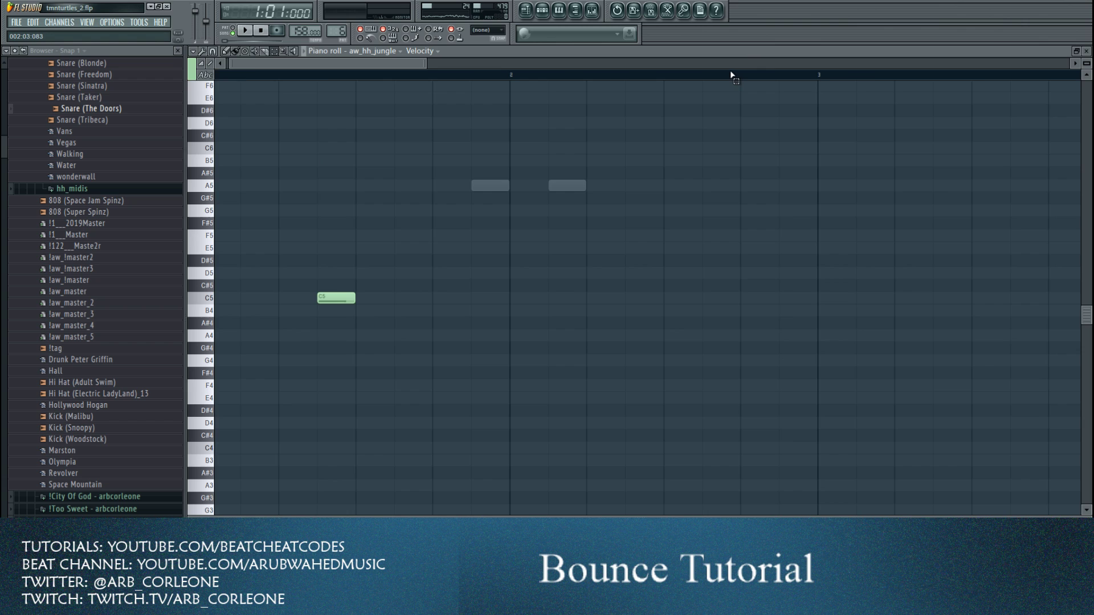
pyautogui.doubleClick(727, 53)
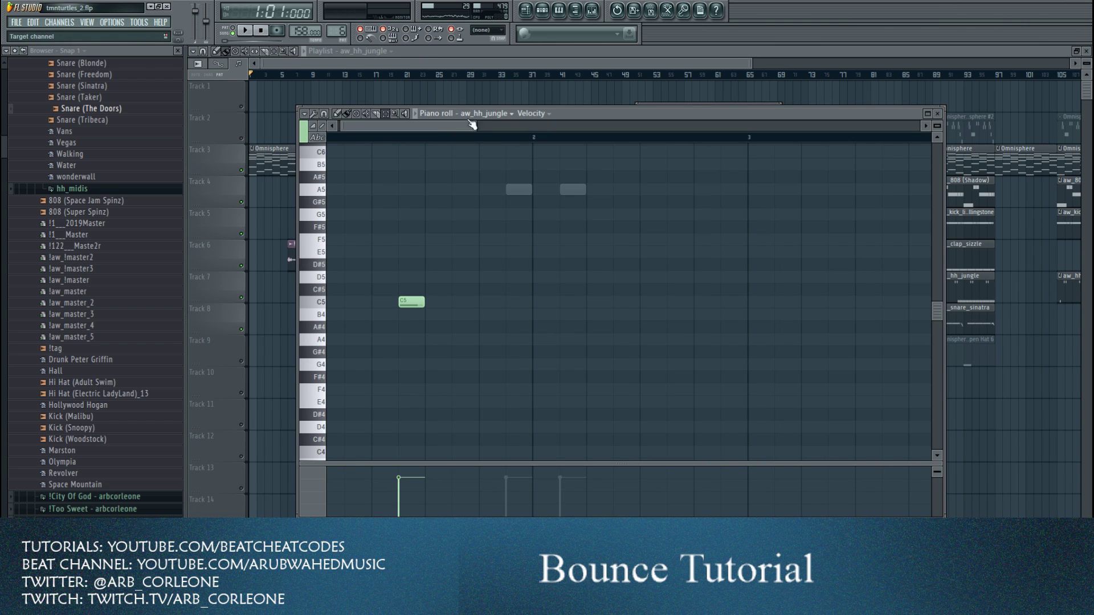
pyautogui.moveTo(473, 125); pyautogui.dragTo(801, 125)
pyautogui.hotkey('ctrl', 'z')
pyautogui.hotkey('ctrl', 'z')
# - Delete the C5 hi-hat notes leading up to bar 3 to leave a gap, and close the piano roll
pyautogui.rightClick(420, 302)
pyautogui.rightClick(439, 301)
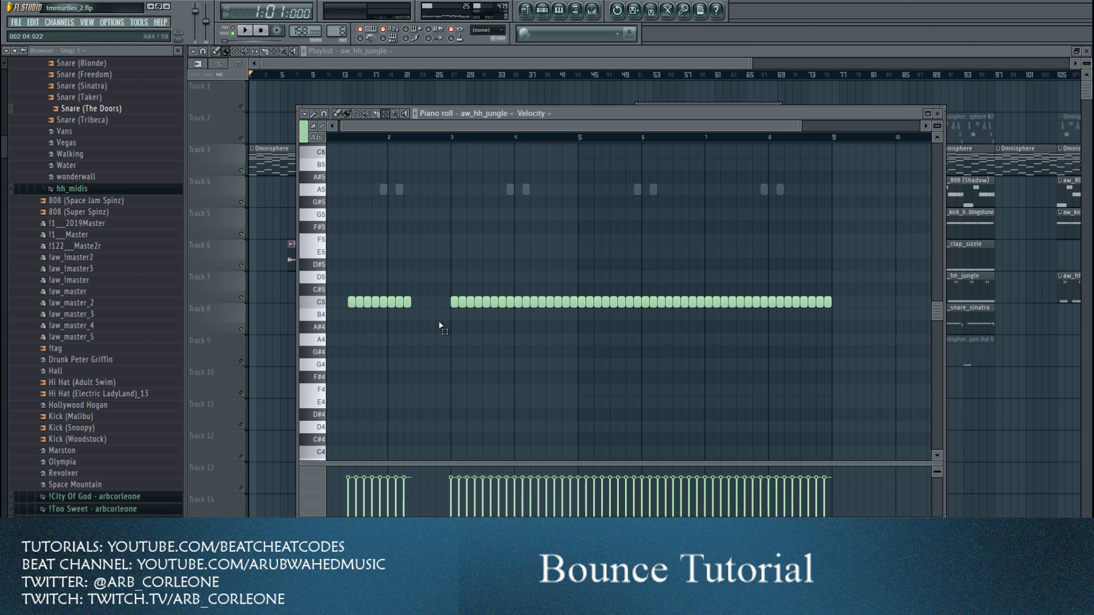
pyautogui.click(931, 114)
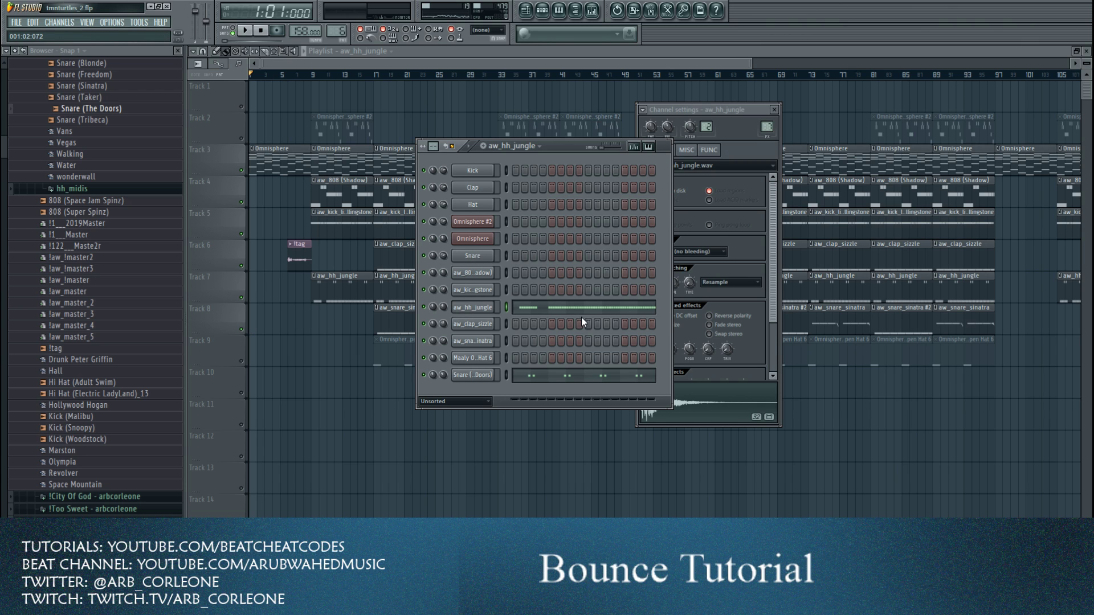
pyautogui.hotkey('alt', 'Tab')
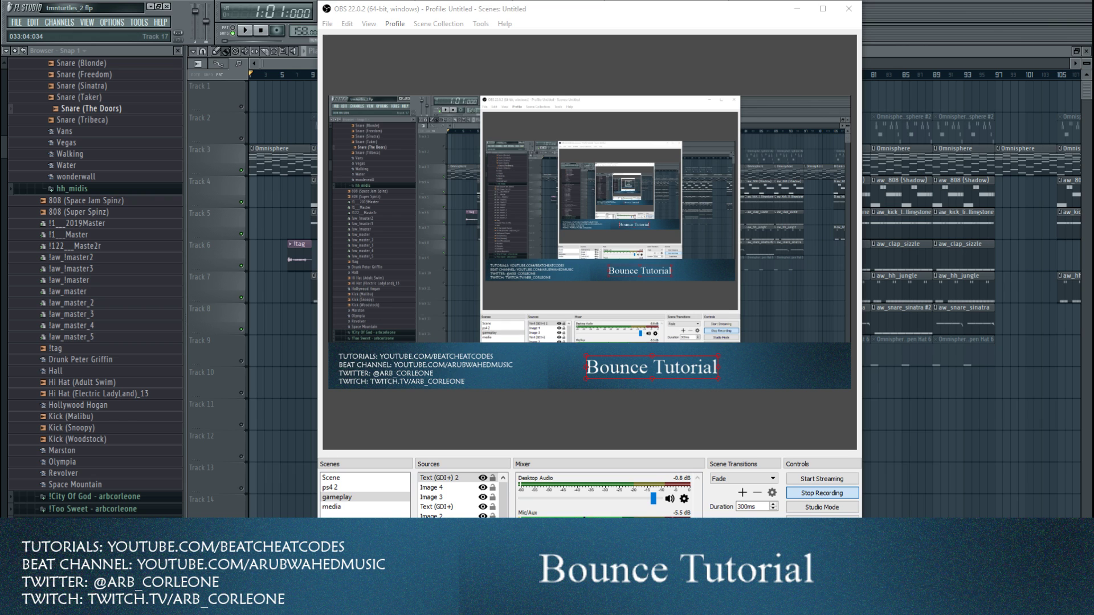
pyautogui.hotkey('alt', 'Tab')
# - Return to FL Studio and open the carti gunna.flp project, discarding the changes to tmnturtles_2.flp
pyautogui.click(368, 67)
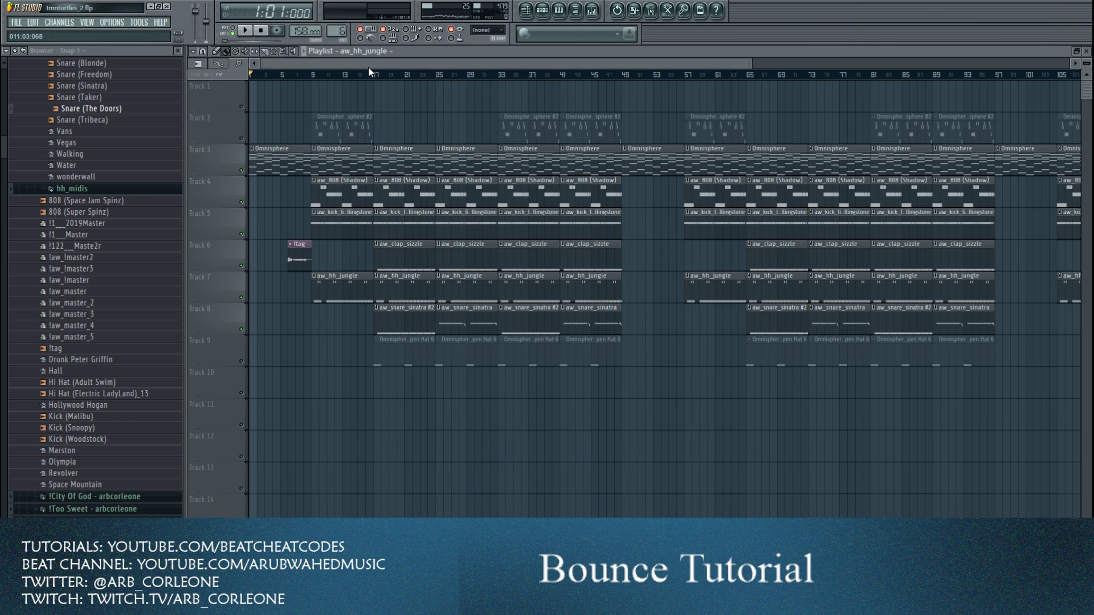
pyautogui.click(16, 22)
pyautogui.click(35, 50)
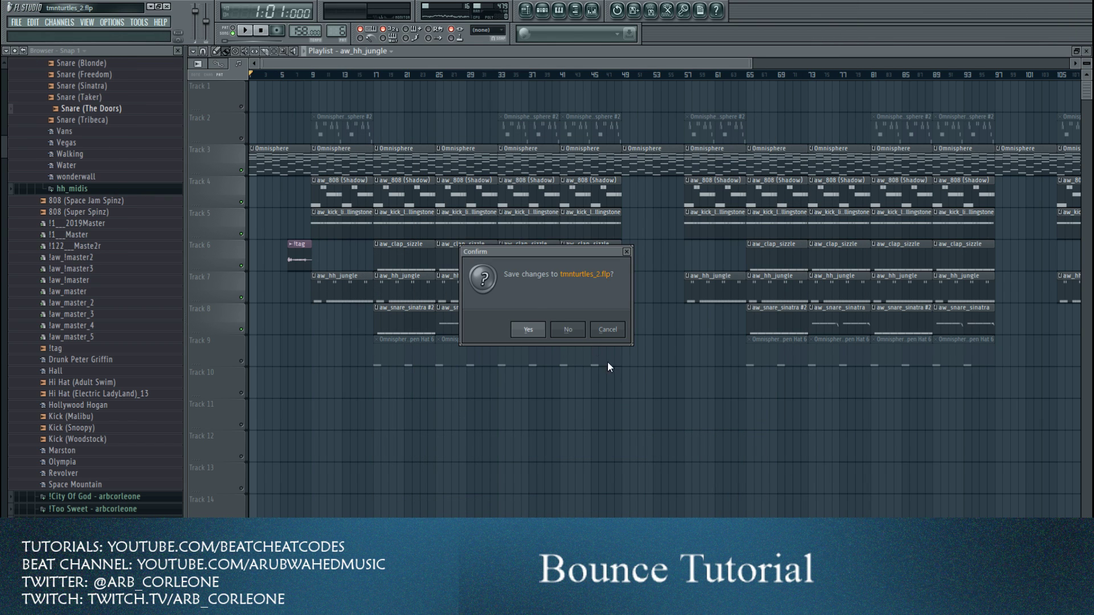
pyautogui.click(575, 333)
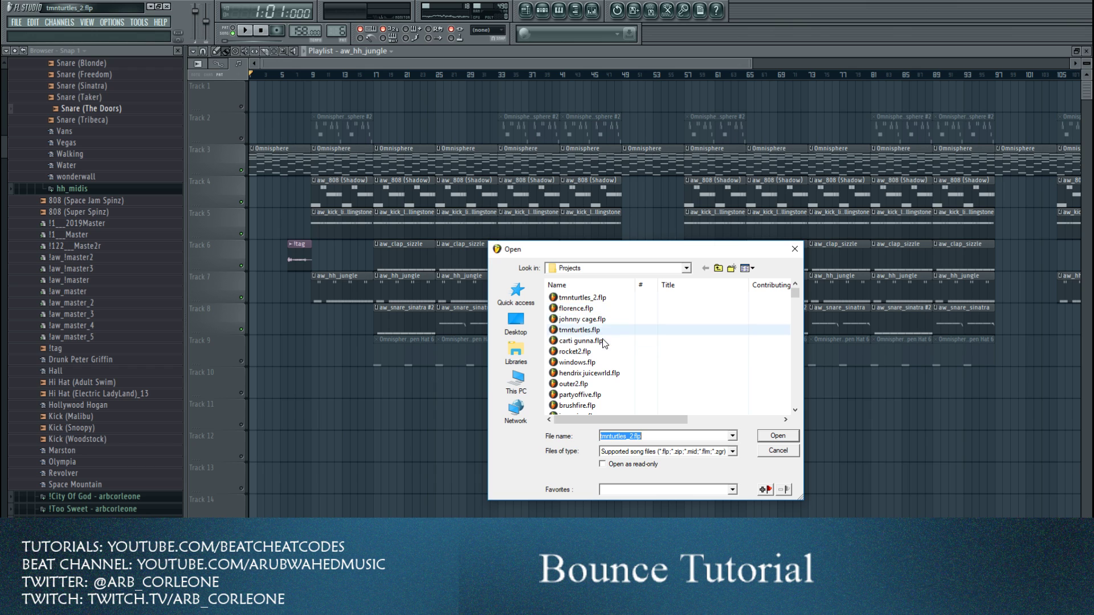
pyautogui.doubleClick(602, 342)
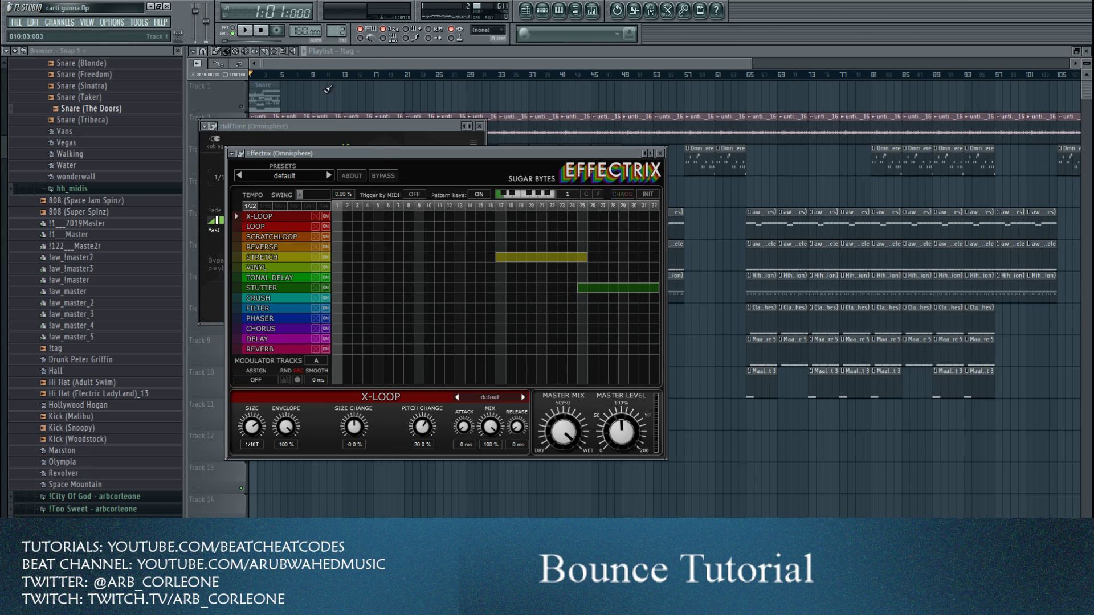
# - Audition the carti gunna beat from the start and from bar 17, bring up the channel rack, and stop playback
pyautogui.press('space')
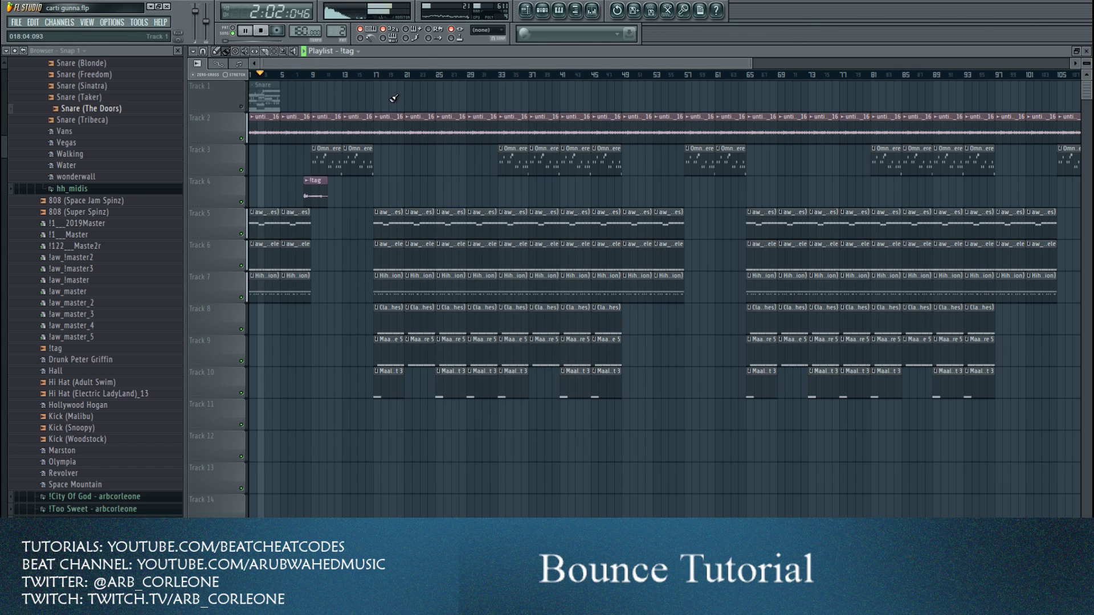
pyautogui.click(377, 78)
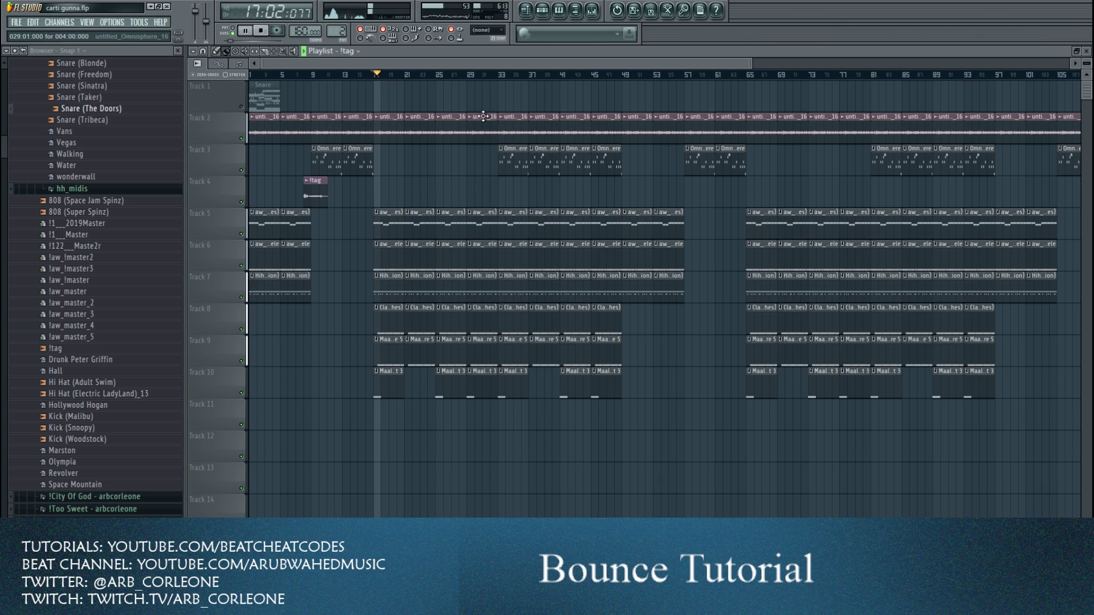
pyautogui.click(546, 14)
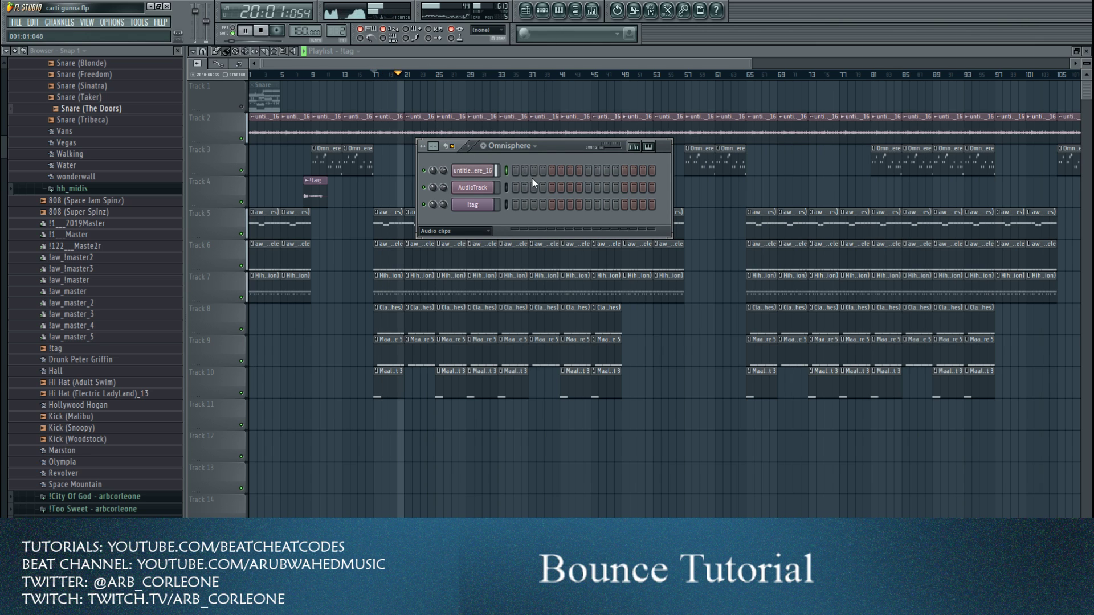
pyautogui.moveTo(752, 64); pyautogui.dragTo(618, 109)
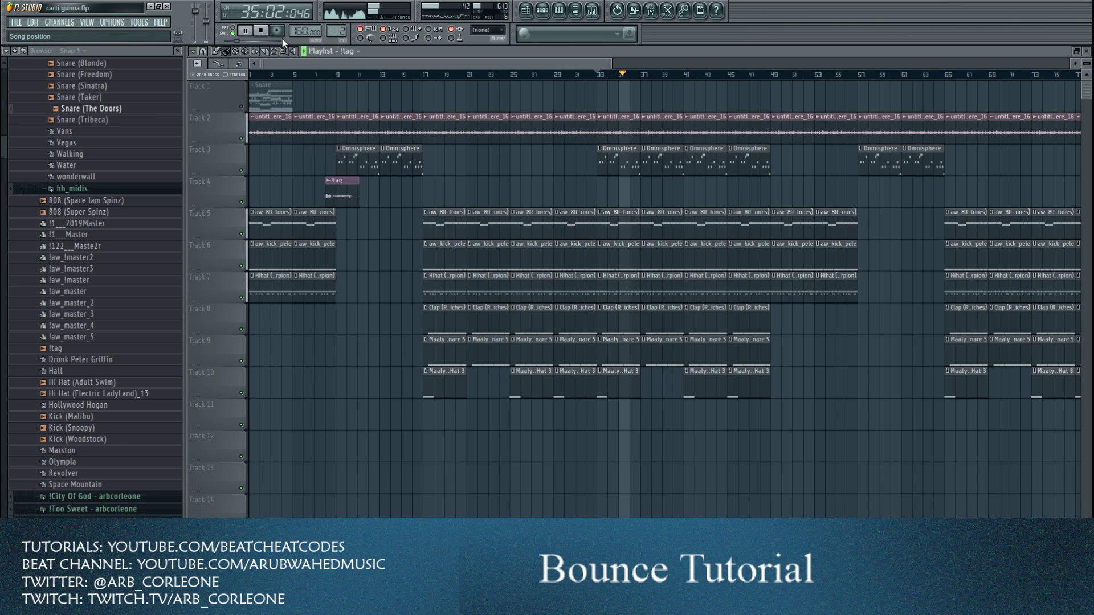
pyautogui.click(262, 32)
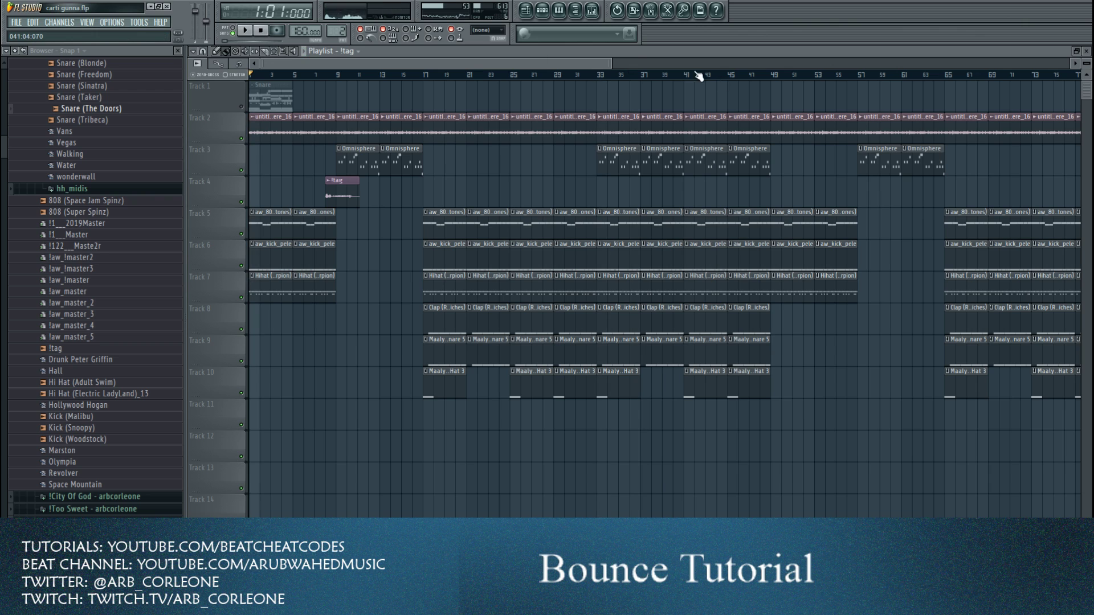
# - Select the 808, kick, hi-hat, clap and snare clips from bar 17, solo the Omnisphere track 3, and play it from bar 33
pyautogui.moveTo(600, 67); pyautogui.dragTo(728, 54)
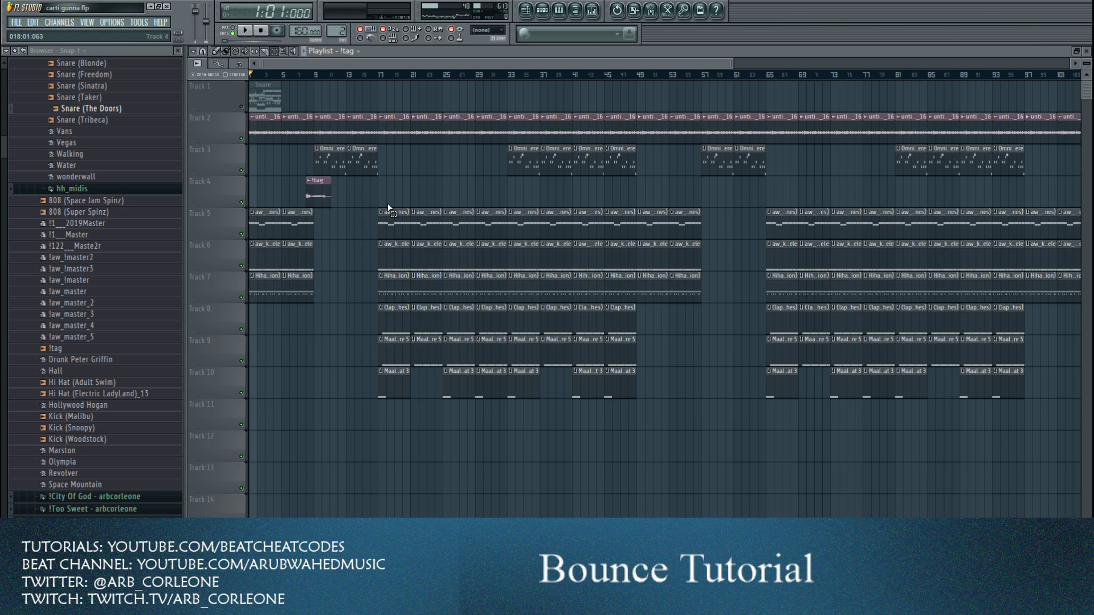
pyautogui.moveTo(382, 212); pyautogui.dragTo(574, 353)
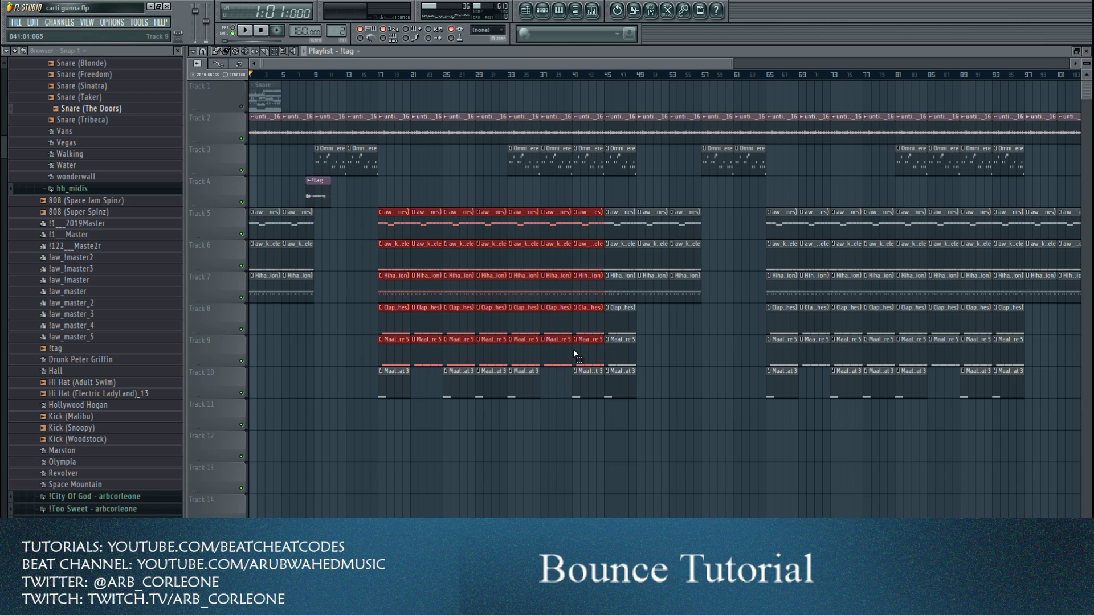
pyautogui.rightClick(242, 171)
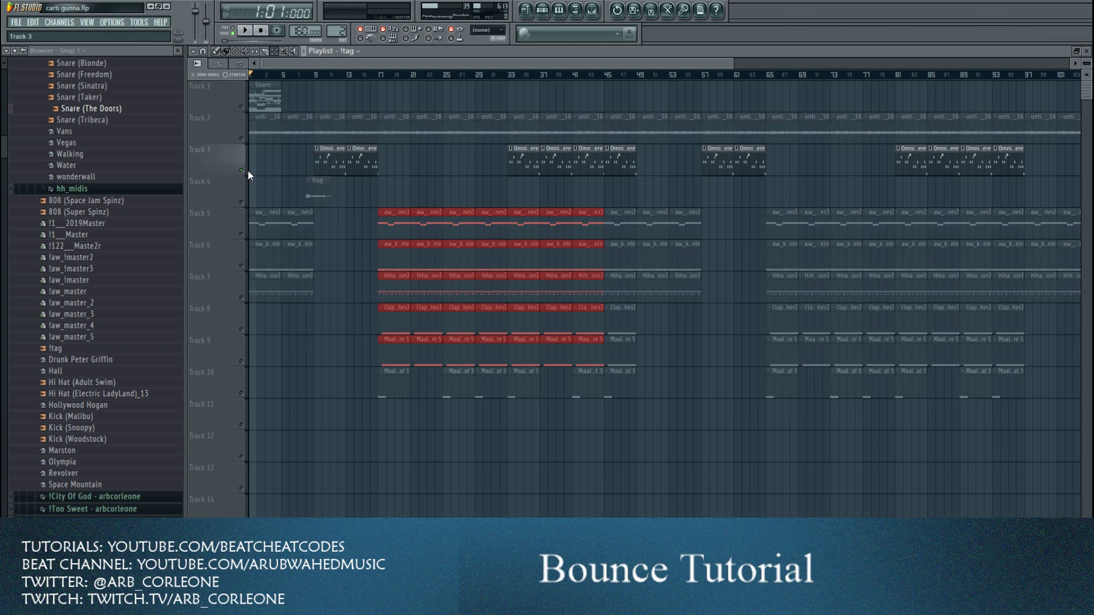
pyautogui.click(245, 31)
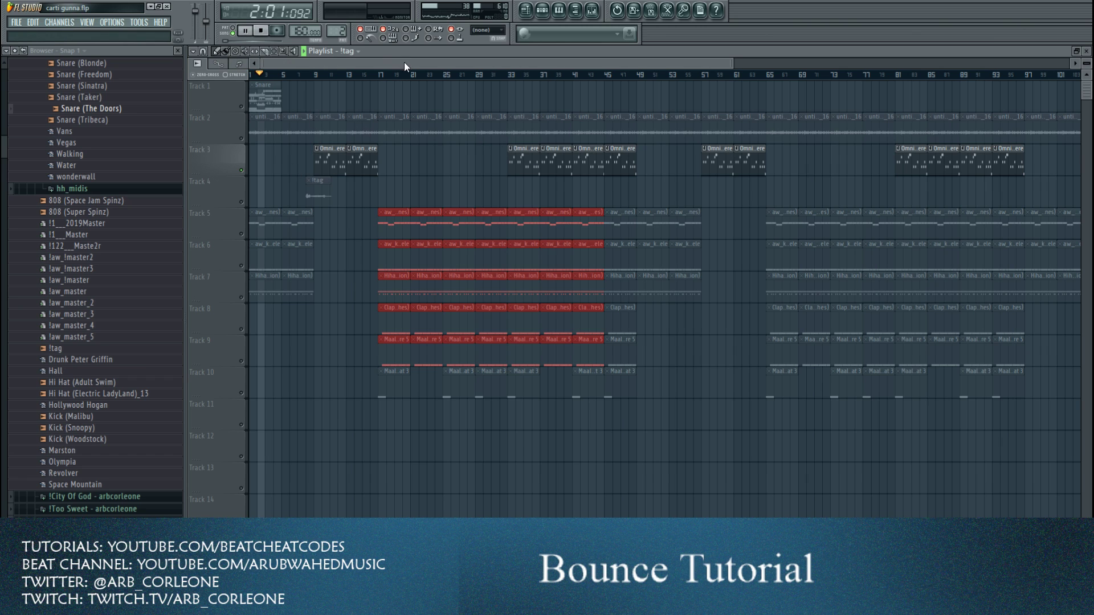
pyautogui.click(508, 74)
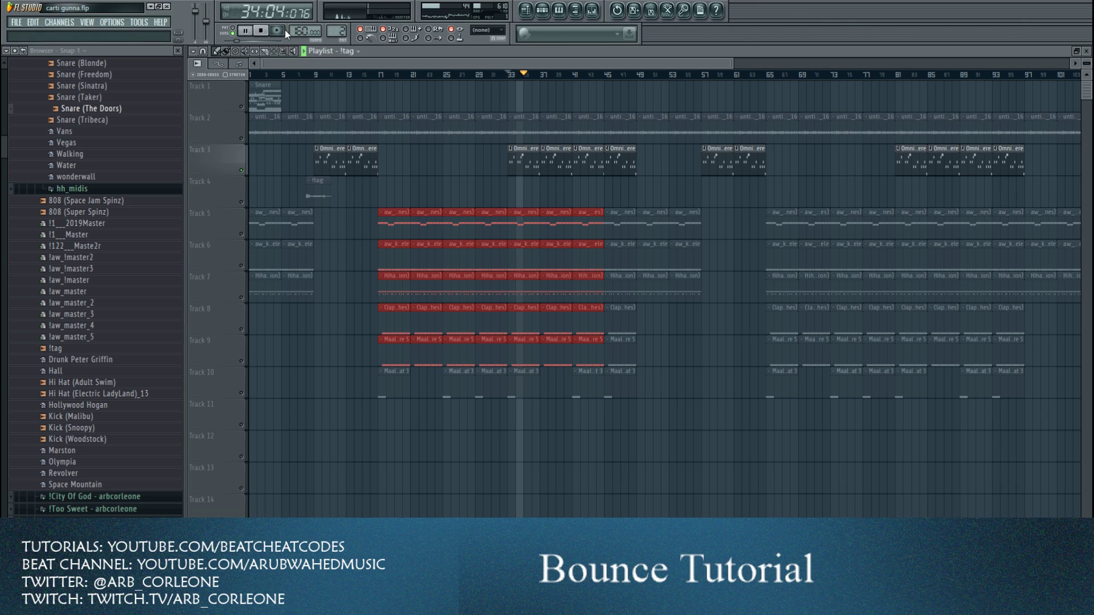
pyautogui.press('space')
# - Open the jamming.flp project, discarding the changes to carti gunna.flp
pyautogui.click(14, 23)
pyautogui.click(35, 56)
pyautogui.click(582, 333)
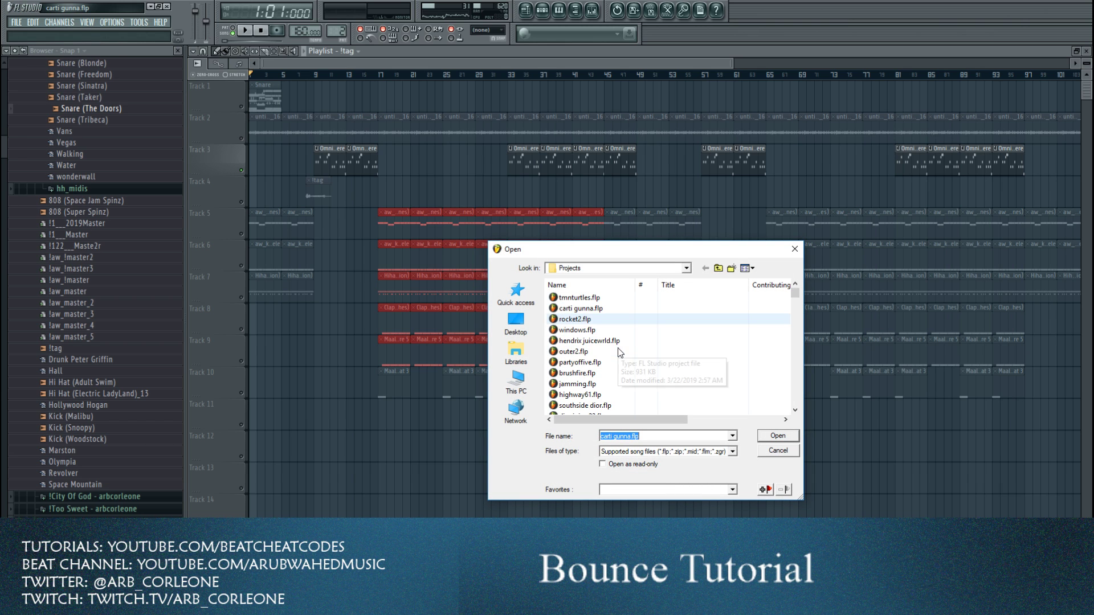
pyautogui.doubleClick(607, 384)
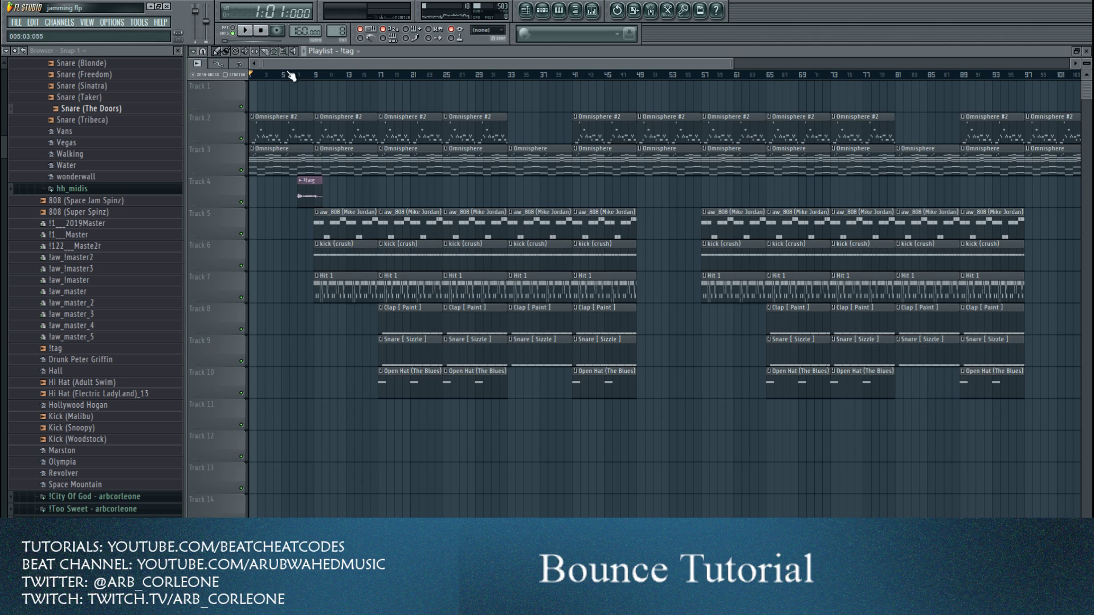
# - Audition the jamming beat, mute the !tag track, stop playback, and mute the Omnisphere #2 track
pyautogui.click(244, 31)
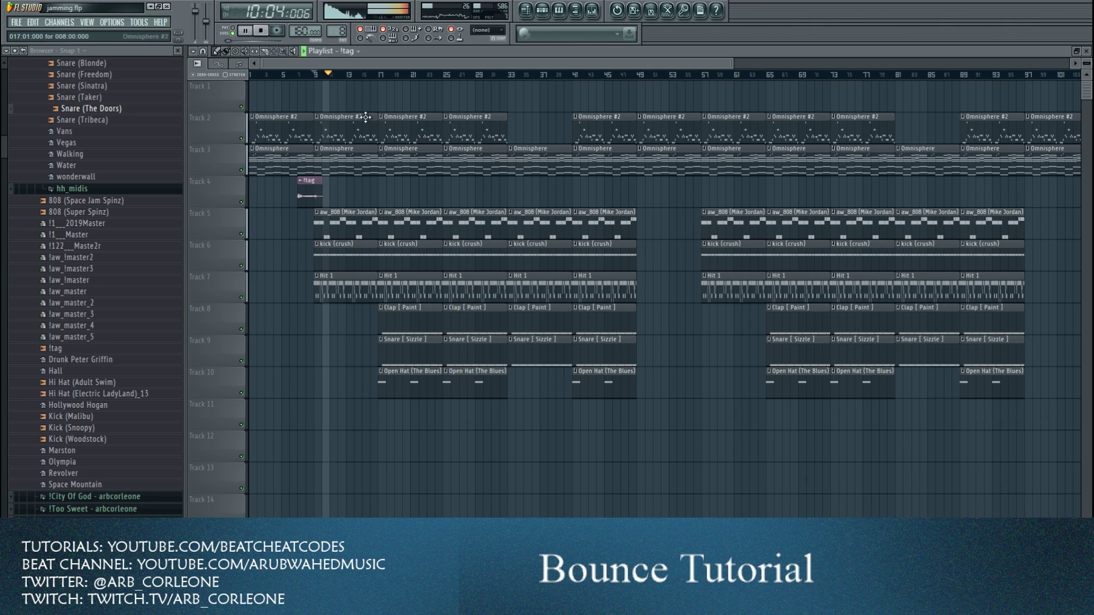
pyautogui.click(268, 32)
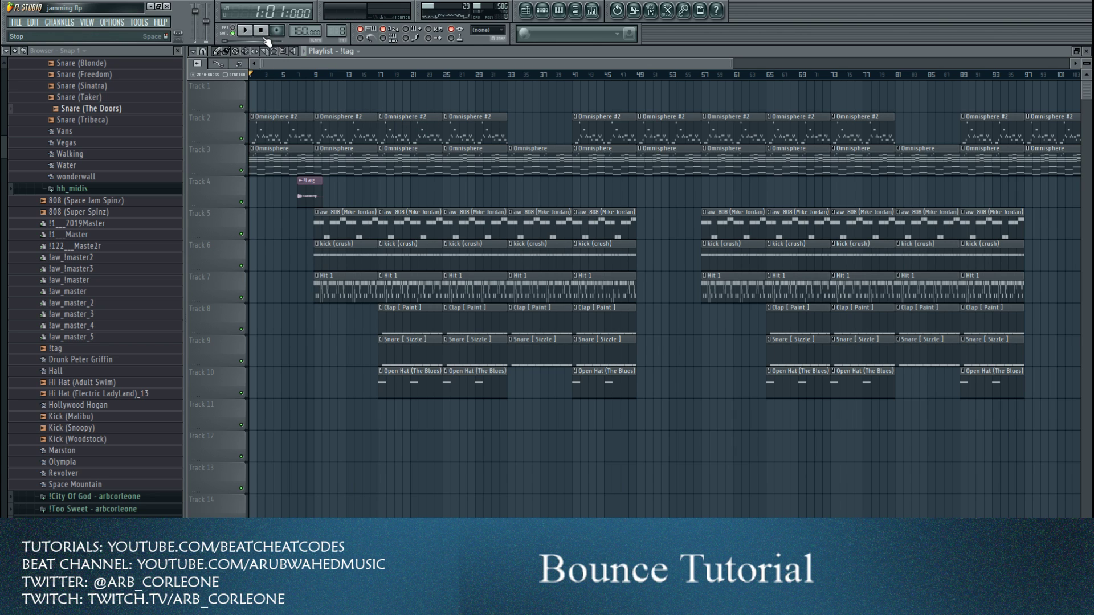
pyautogui.press('space')
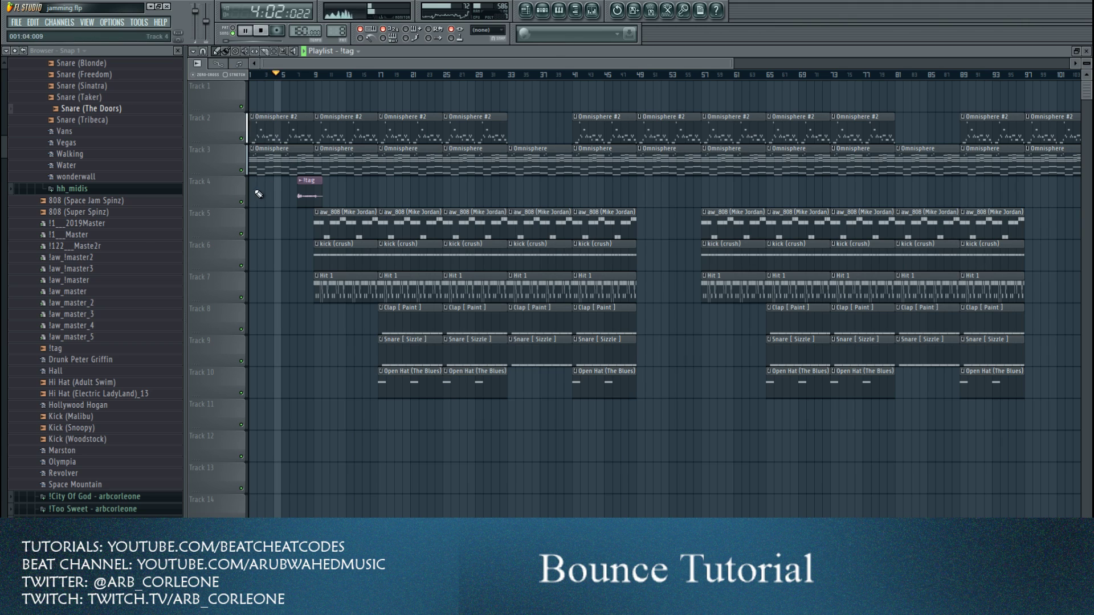
pyautogui.click(241, 202)
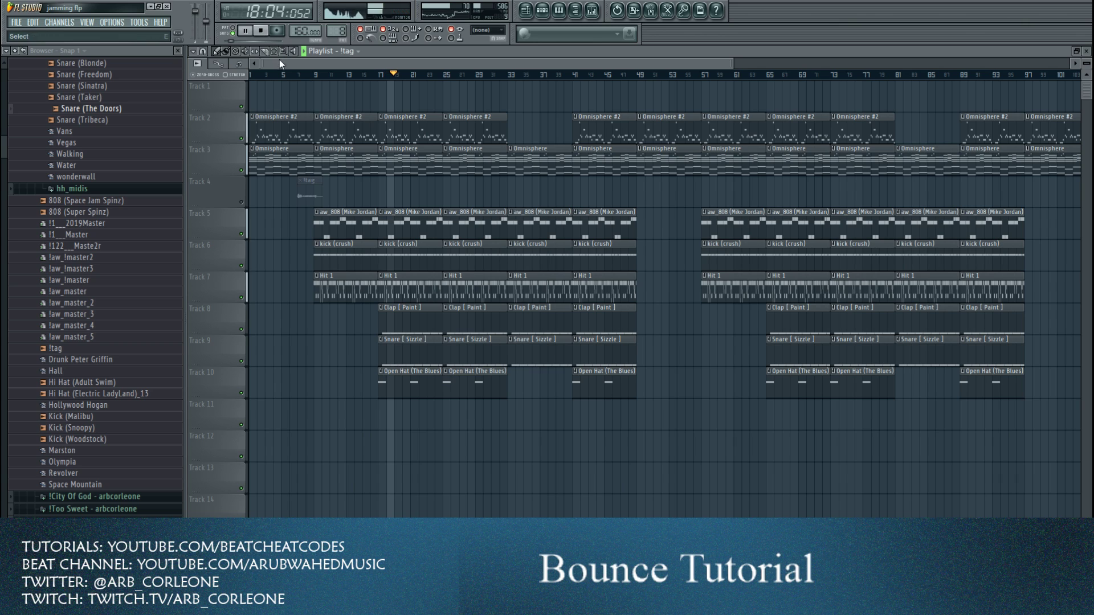
pyautogui.click(262, 31)
pyautogui.click(243, 139)
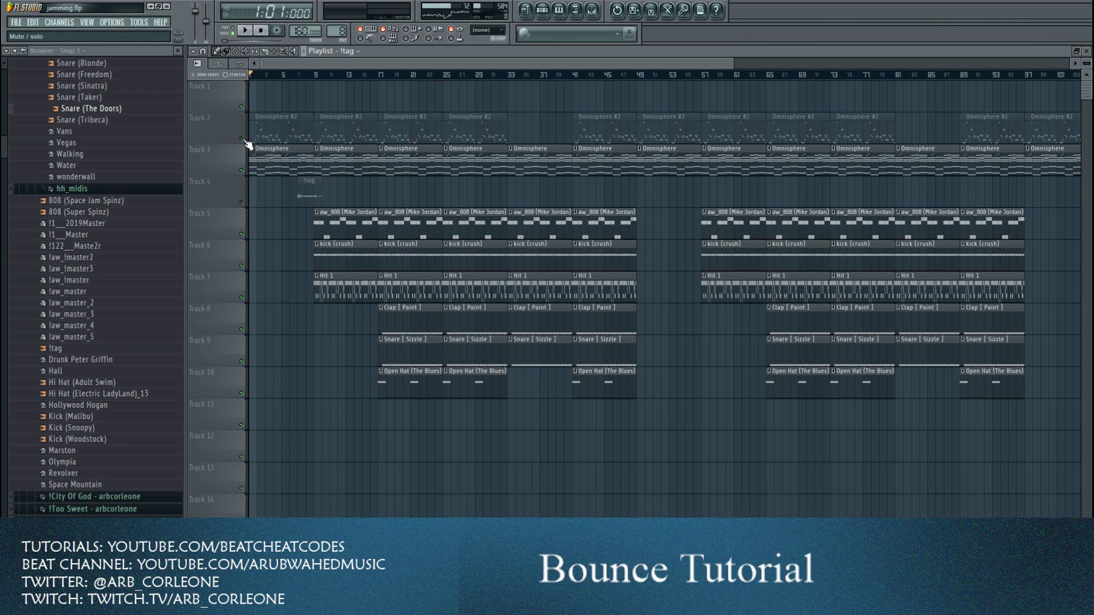
# - Open the piano roll of the aw_808 (Mike Jordan) channel and examine the whole 808 note pattern
pyautogui.click(541, 12)
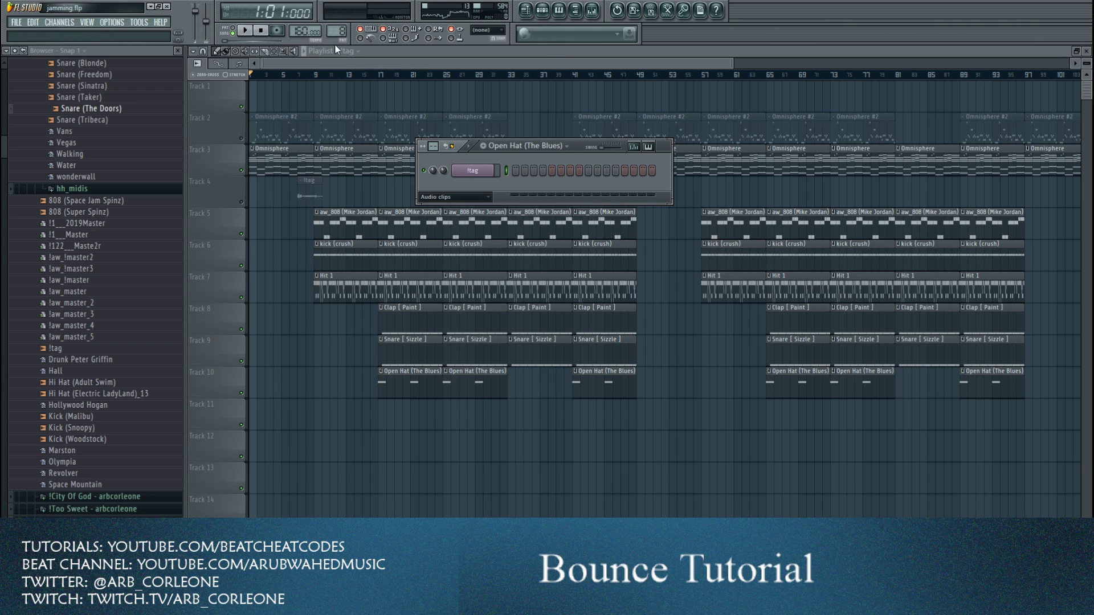
pyautogui.click(390, 131)
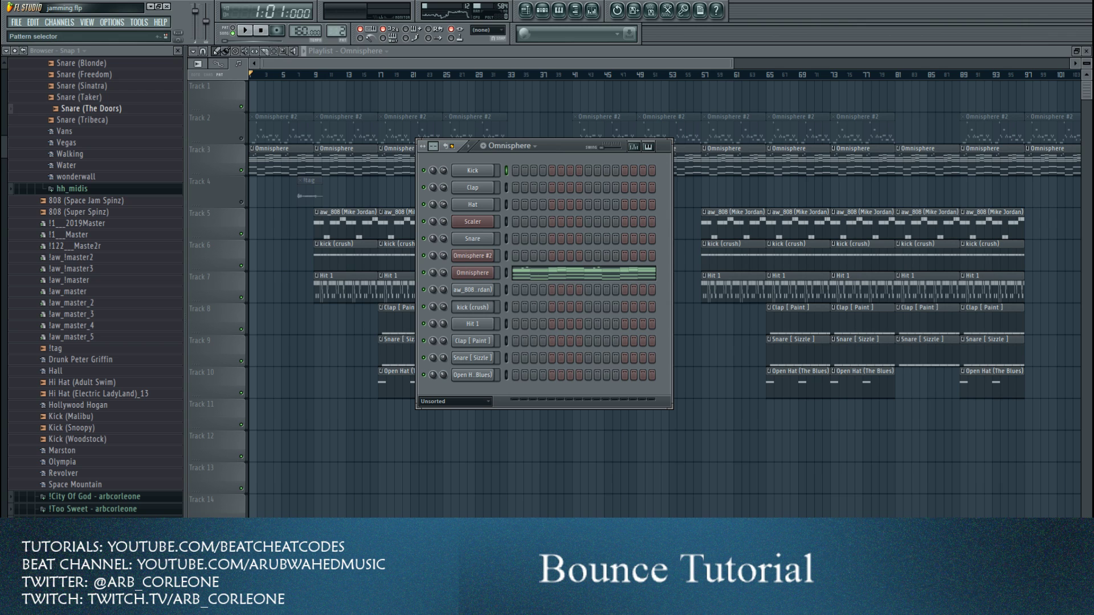
pyautogui.scroll(1, 336, 30)
pyautogui.click(472, 289)
pyautogui.rightClick(491, 285)
pyautogui.click(512, 289)
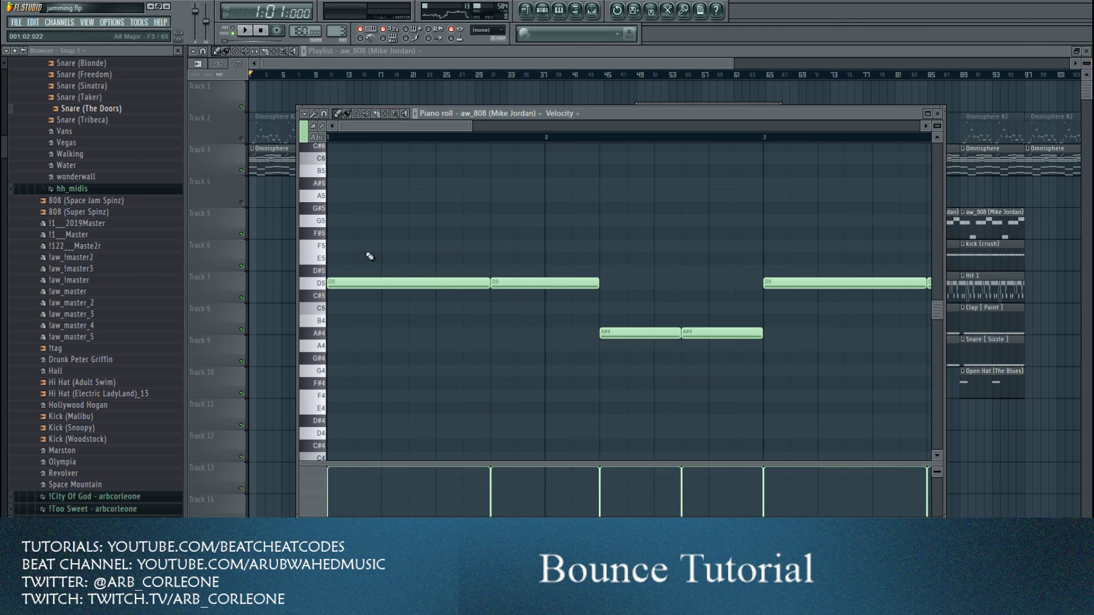
pyautogui.moveTo(470, 125); pyautogui.dragTo(610, 216)
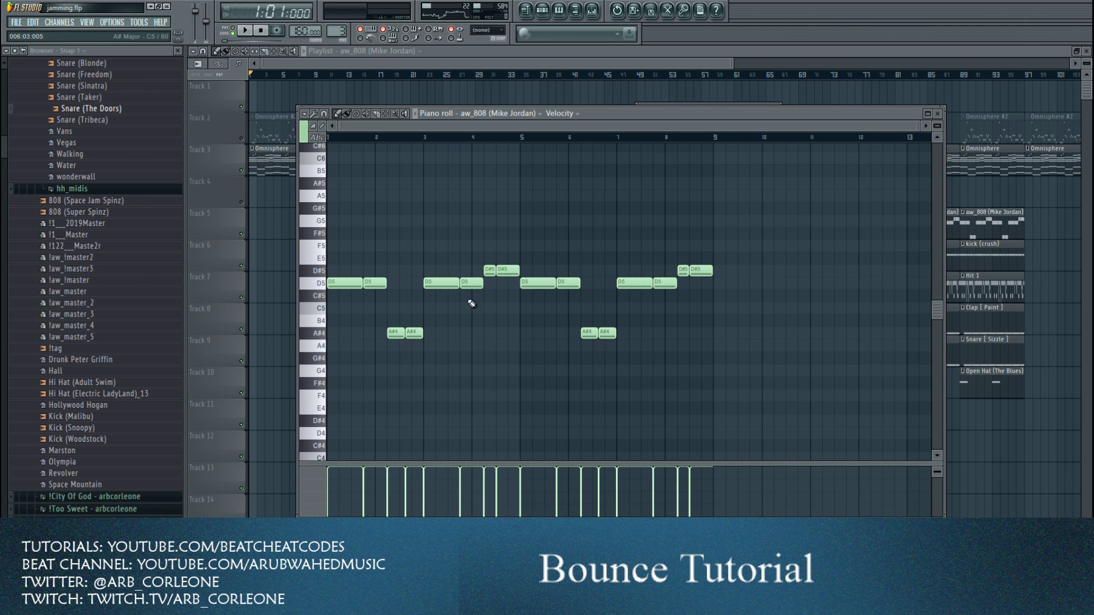
# - Preview the 808 (Jugg) sample, close the piano roll, and load the sample onto the aw_808 (Mike Jordan) channel
pyautogui.moveTo(3, 129); pyautogui.dragTo(10, 109)
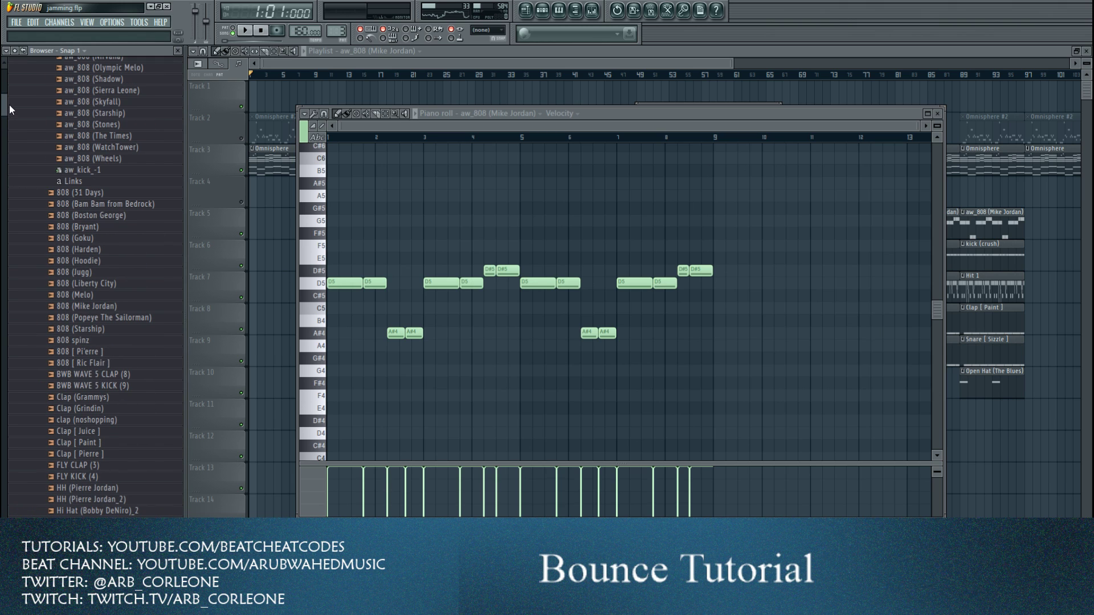
pyautogui.click(84, 272)
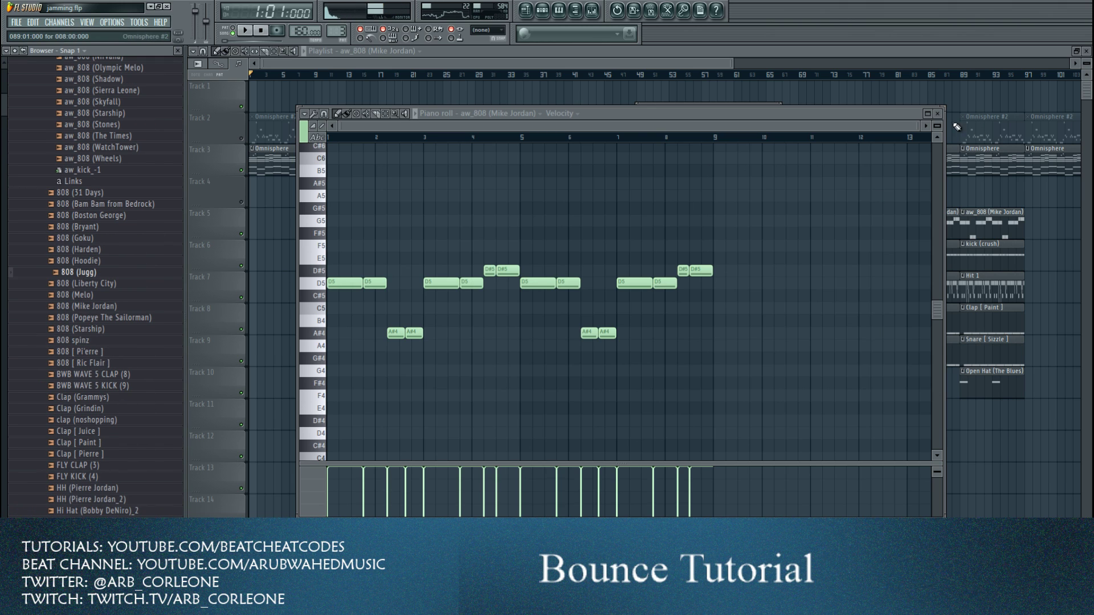
pyautogui.click(937, 114)
pyautogui.moveTo(74, 275); pyautogui.dragTo(466, 289)
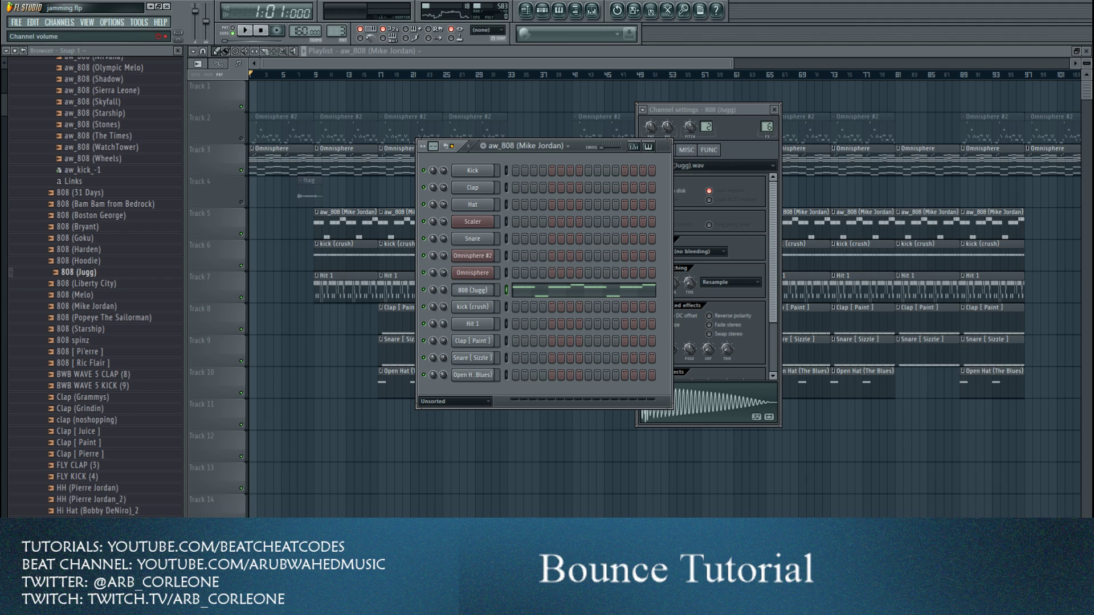
pyautogui.rightClick(459, 292)
pyautogui.click(488, 337)
# - Fill the Hit 1 channel on every 2 steps and send the hi-hat pattern to its piano roll
pyautogui.rightClick(493, 323)
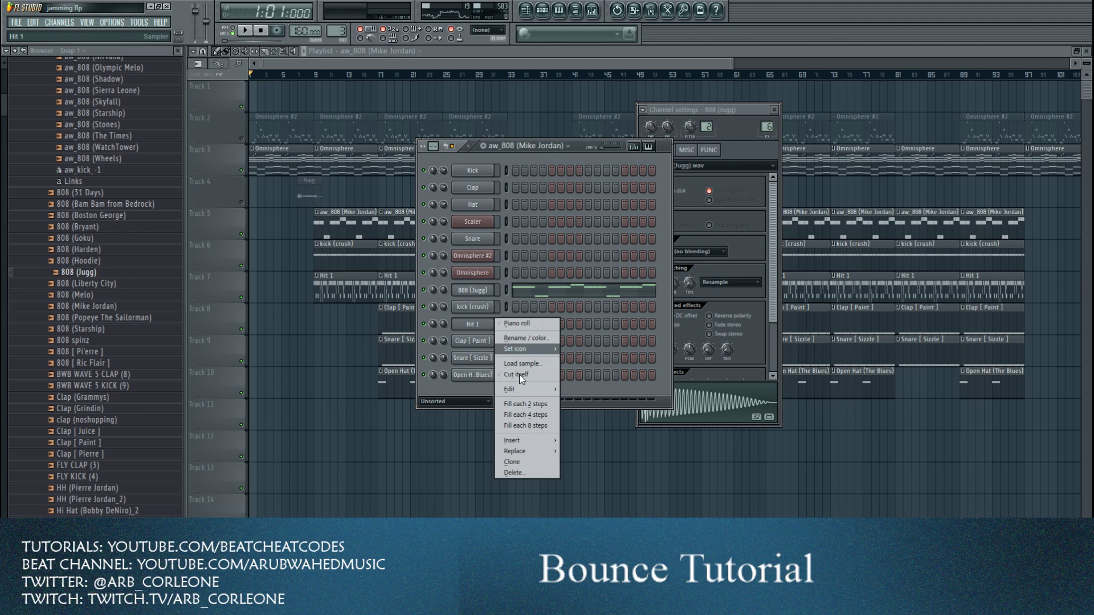
pyautogui.click(527, 405)
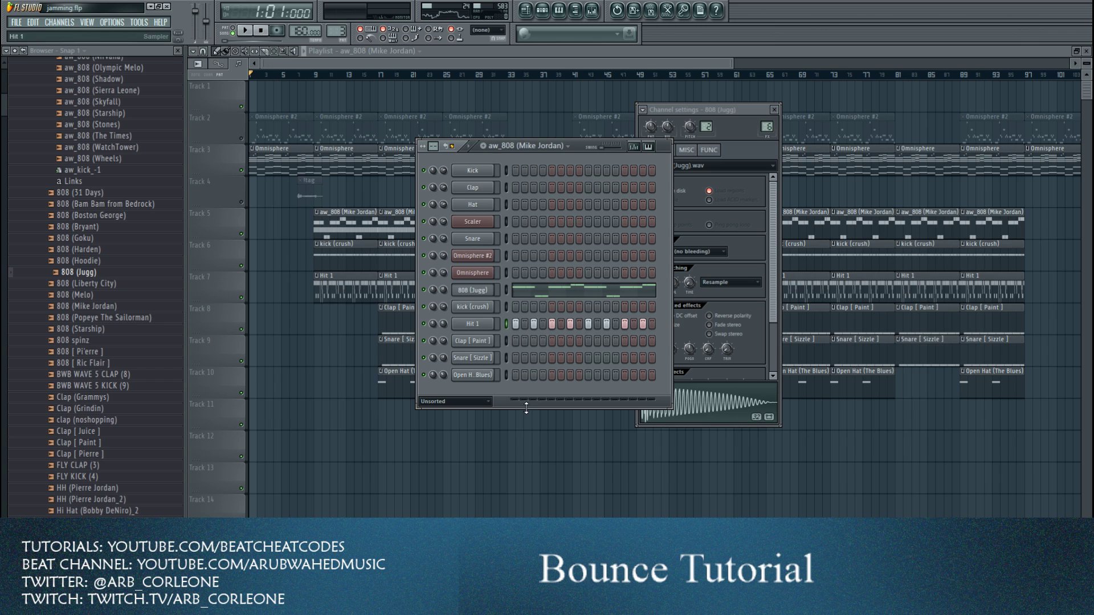
pyautogui.rightClick(492, 323)
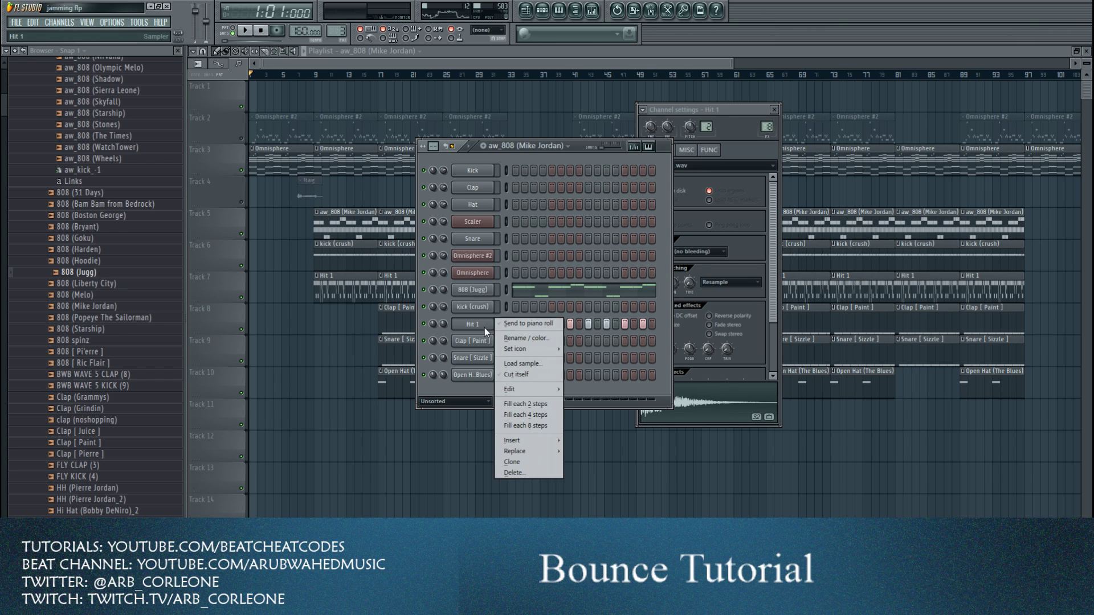
pyautogui.click(507, 322)
# - Chop the C5 hi-hat note on beat 4 of bar 1 into a fast roll of eight notes
pyautogui.moveTo(504, 302); pyautogui.dragTo(510, 317)
pyautogui.hotkey('ctrl', 'u')
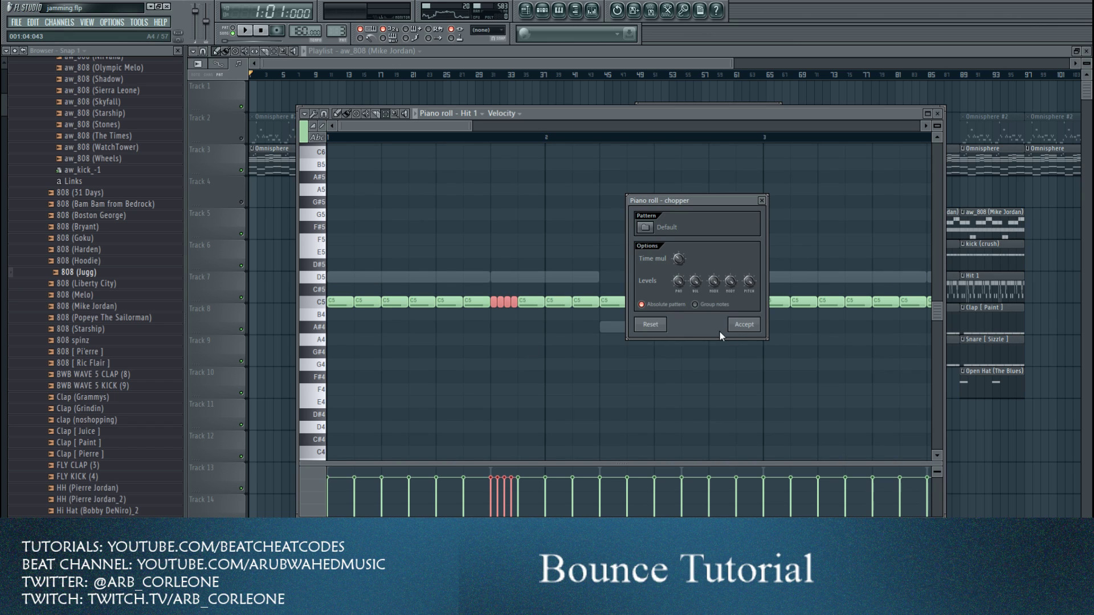
pyautogui.moveTo(678, 257); pyautogui.dragTo(678, 268)
pyautogui.click(750, 326)
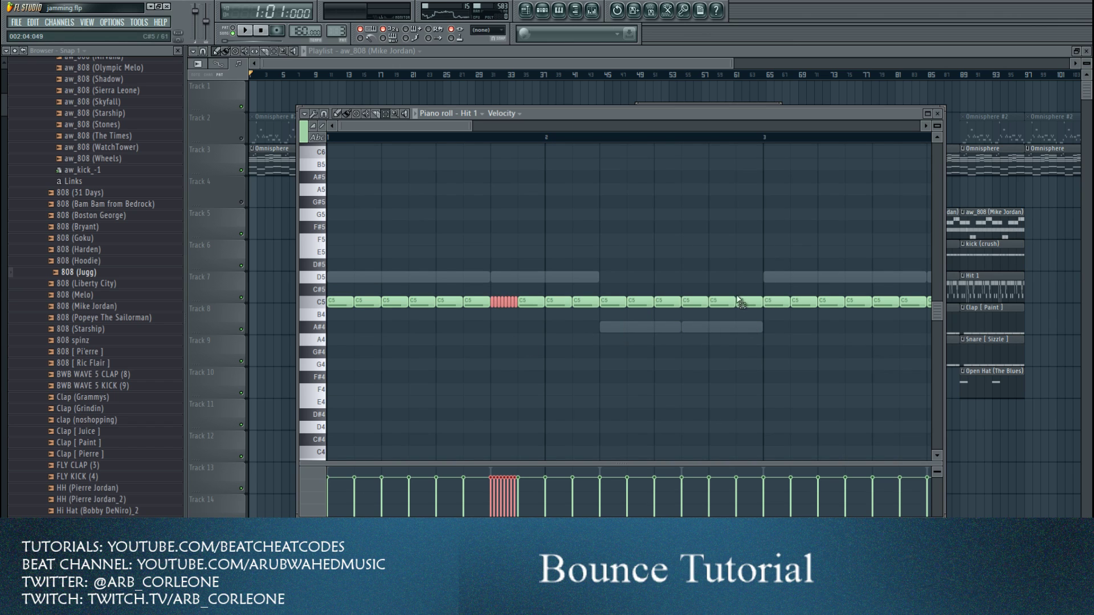
# - Chop the last C5 hi-hat note of bar 2 into a slower roll of four notes
pyautogui.moveTo(734, 296); pyautogui.dragTo(772, 393)
pyautogui.hotkey('ctrl', 'u')
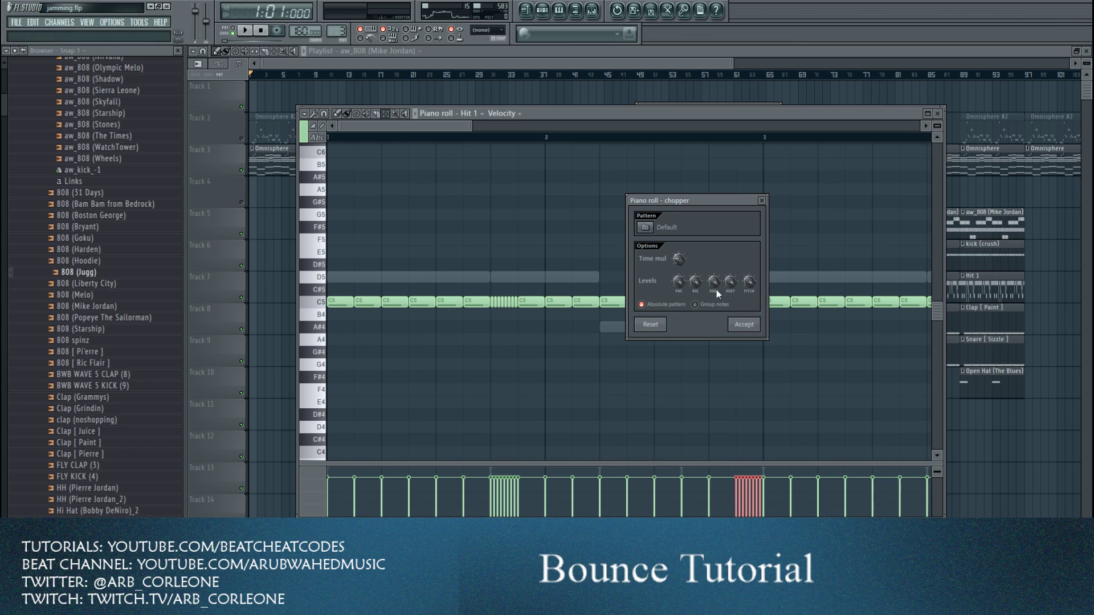
pyautogui.moveTo(678, 258); pyautogui.dragTo(678, 251)
pyautogui.click(743, 324)
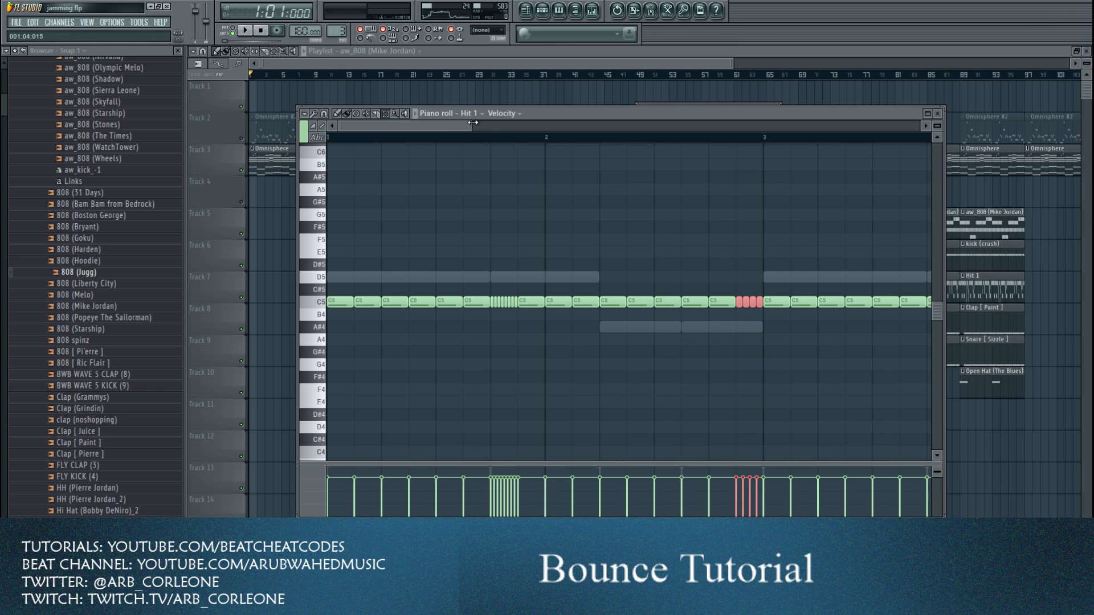
# - Repeat the chopped two-bar hi-hat pattern through the remaining bars and close the Hit 1 piano roll
pyautogui.scroll(-3, 579, 283)
pyautogui.moveTo(419, 283); pyautogui.dragTo(861, 433)
pyautogui.moveTo(605, 287); pyautogui.dragTo(831, 395)
pyautogui.click(937, 114)
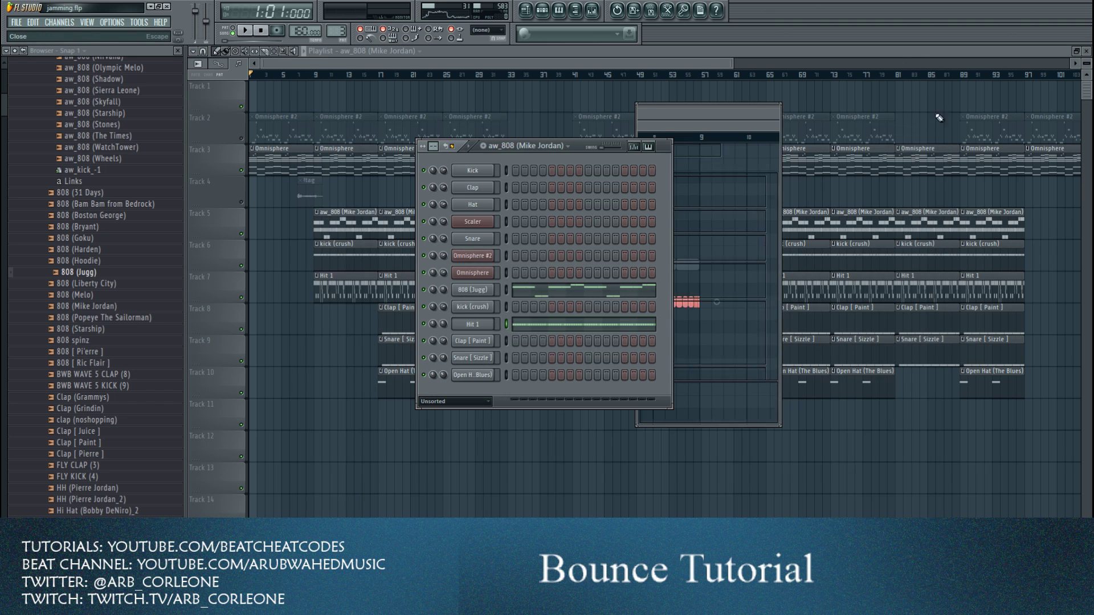
# - Play the pattern and try the 808 (Jugg) notes an octave higher, moving them back down an octave
pyautogui.press('space')
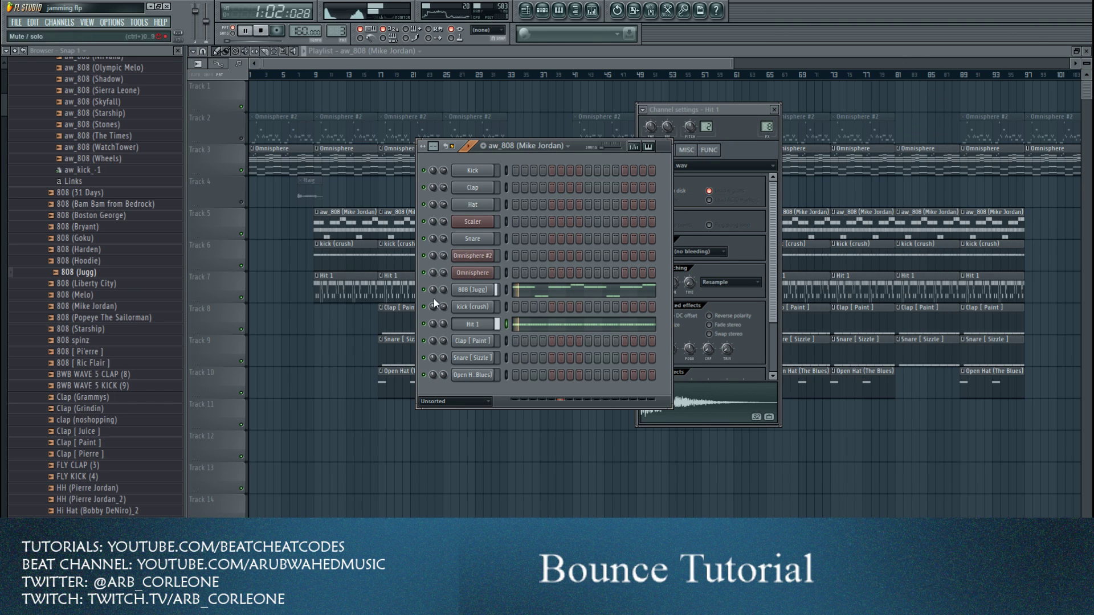
pyautogui.rightClick(459, 287)
pyautogui.click(513, 292)
pyautogui.moveTo(465, 129); pyautogui.dragTo(859, 226)
pyautogui.hotkey('ctrl', 'Up')
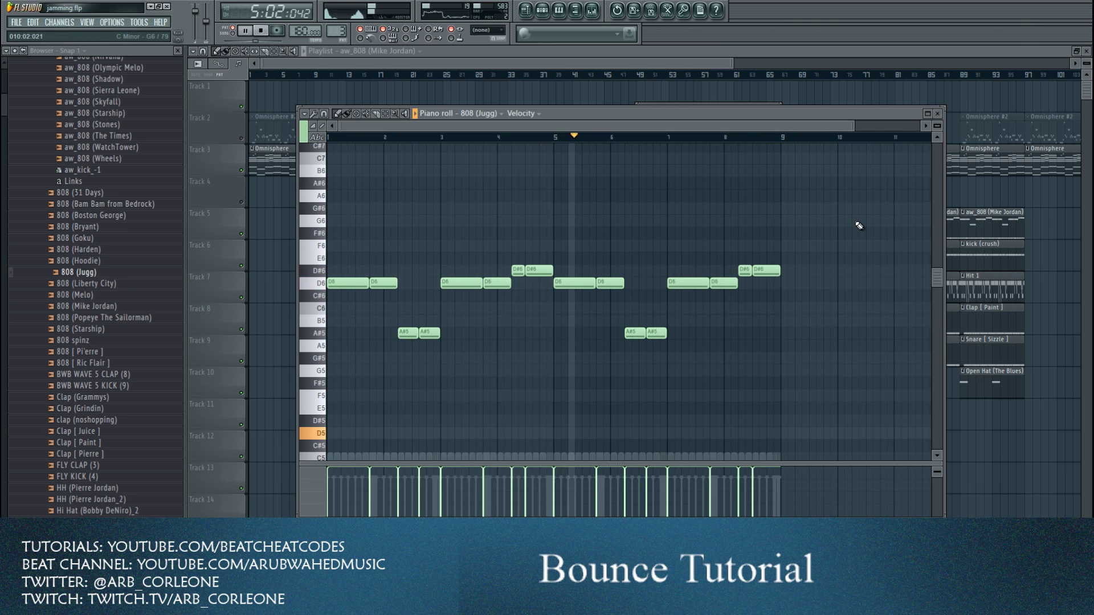
pyautogui.hotkey('ctrl', 'Down')
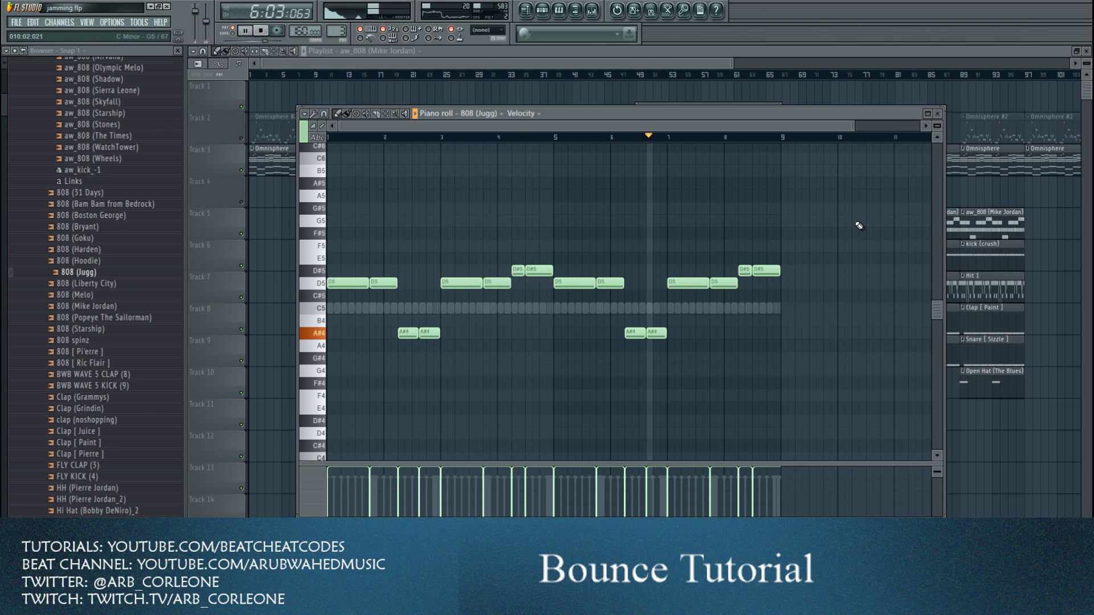
pyautogui.click(940, 115)
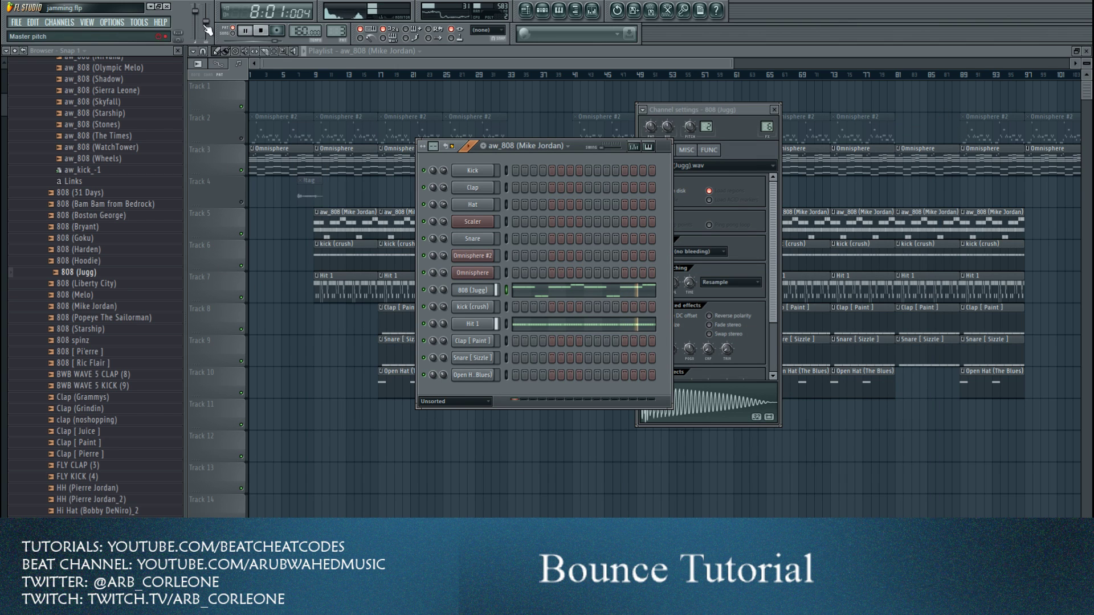
pyautogui.press('space')
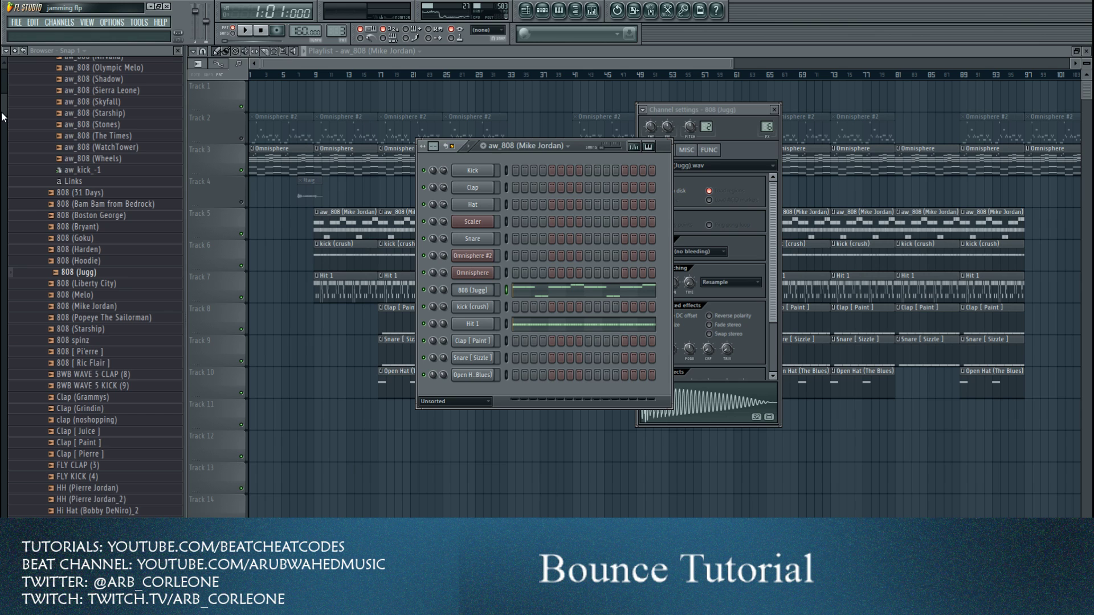
# - Preview the snare samples in the library and add Snare [ Life Goes ] as a new channel
pyautogui.scroll(-10, 2, 116)
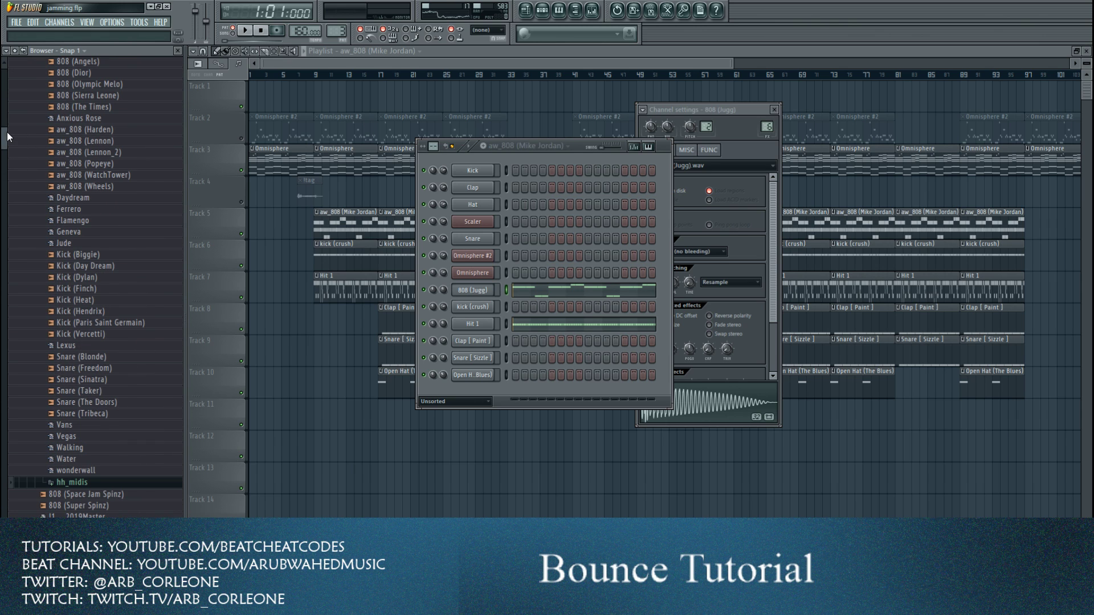
pyautogui.scroll(8, 9, 129)
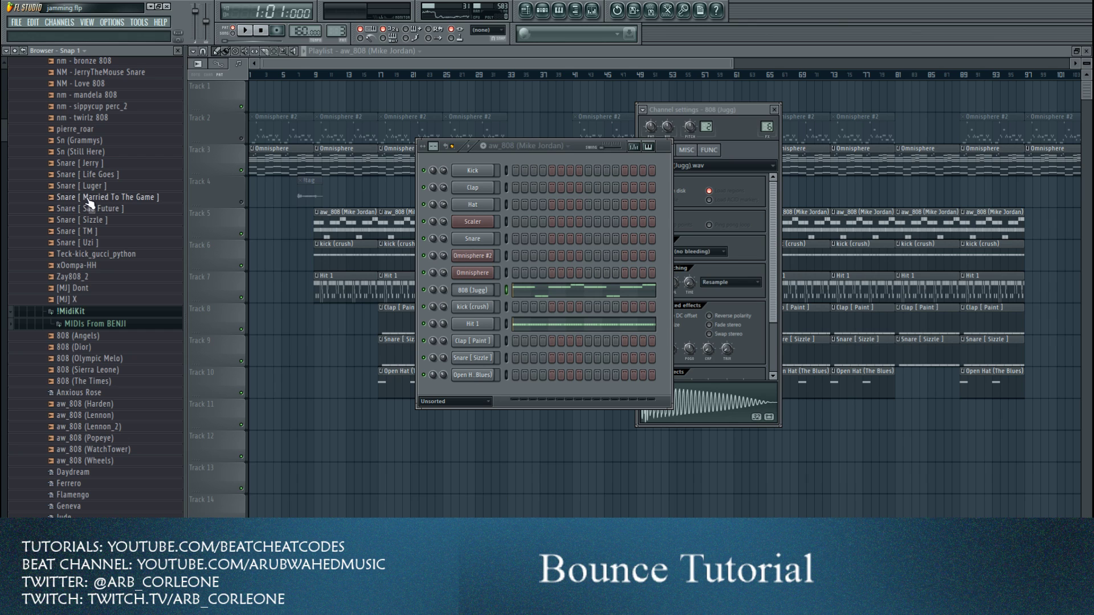
pyautogui.click(98, 164)
pyautogui.moveTo(101, 174); pyautogui.dragTo(106, 181)
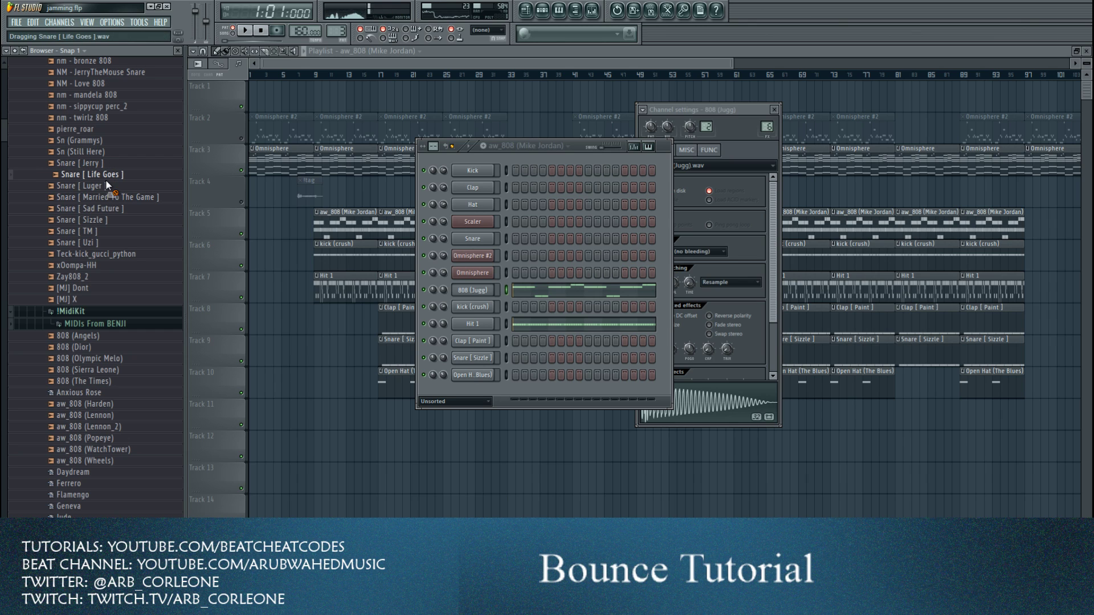
pyautogui.moveTo(436, 387); pyautogui.dragTo(618, 404)
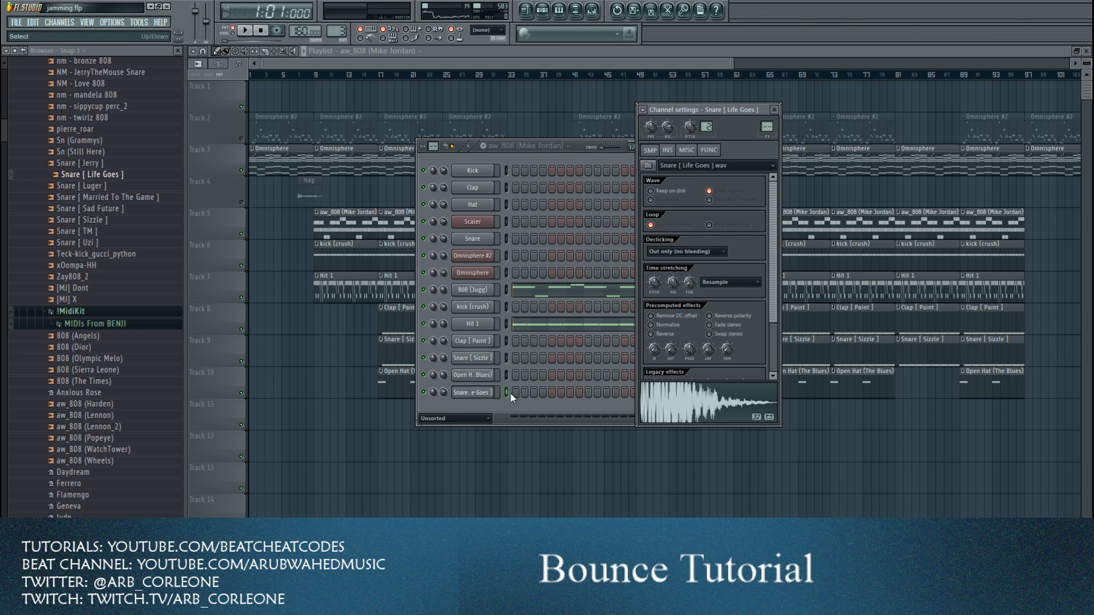
# - Place snare hits on steps 2 and 15, send them to the piano roll, and delete the first C5 note
pyautogui.click(623, 392)
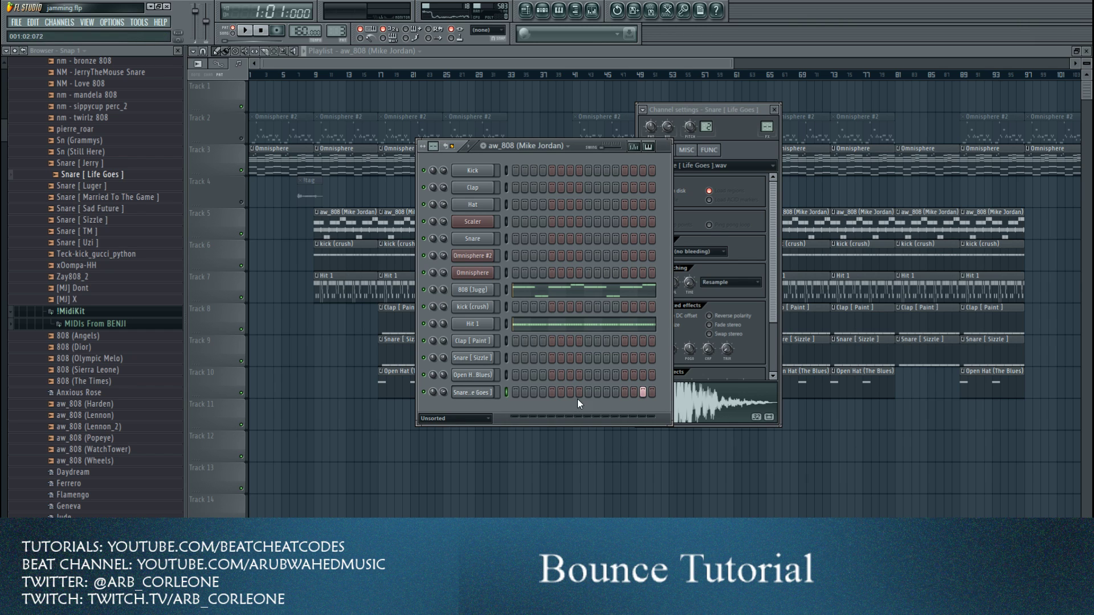
pyautogui.rightClick(467, 392)
pyautogui.rightClick(464, 391)
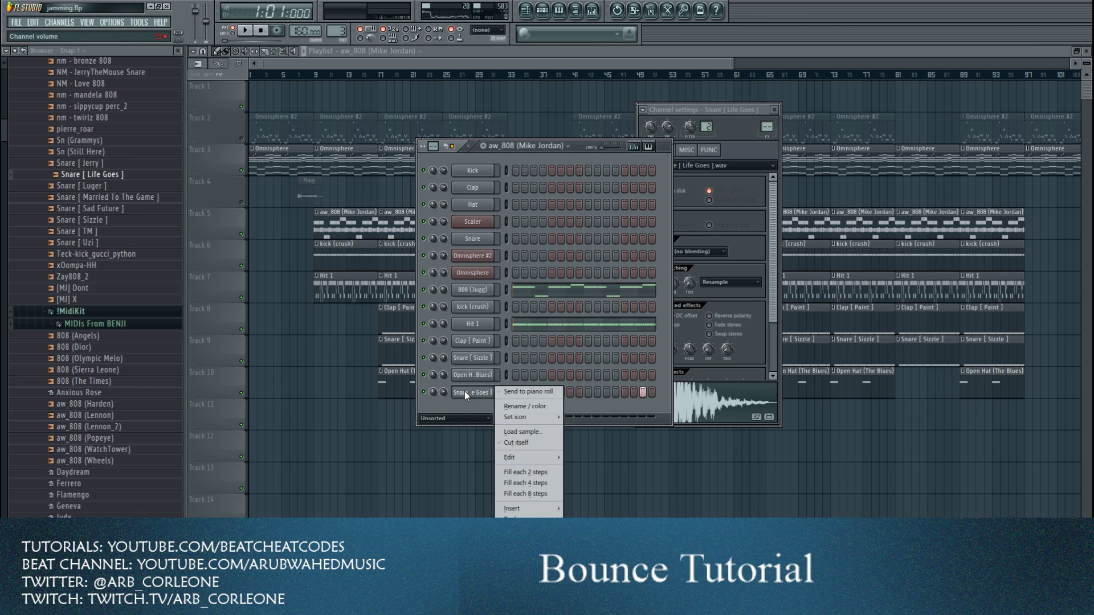
pyautogui.click(516, 392)
pyautogui.rightClick(456, 304)
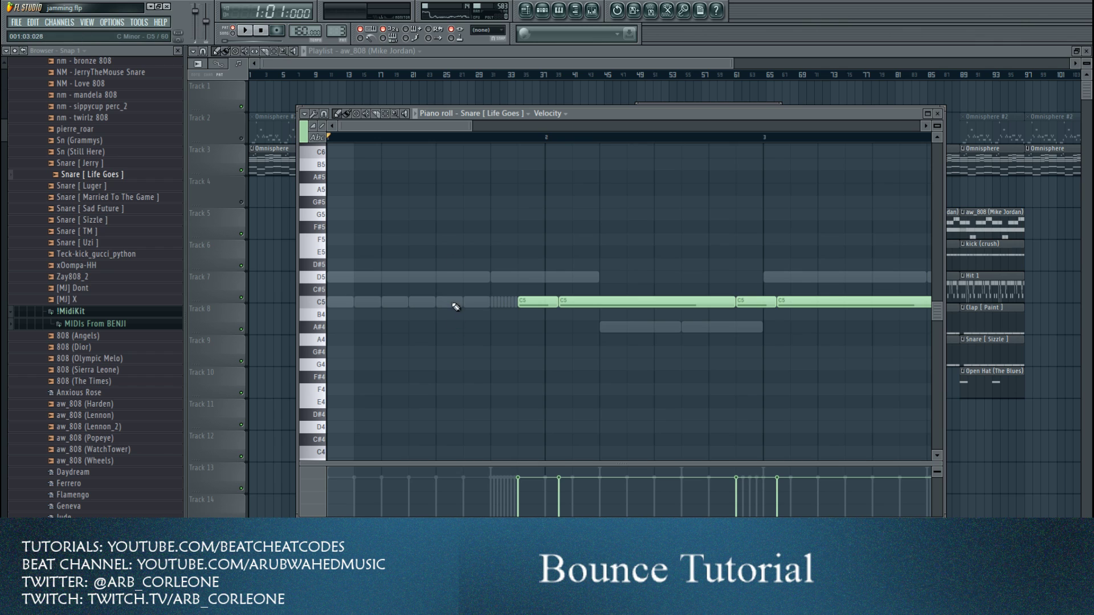
pyautogui.moveTo(470, 125); pyautogui.dragTo(761, 125)
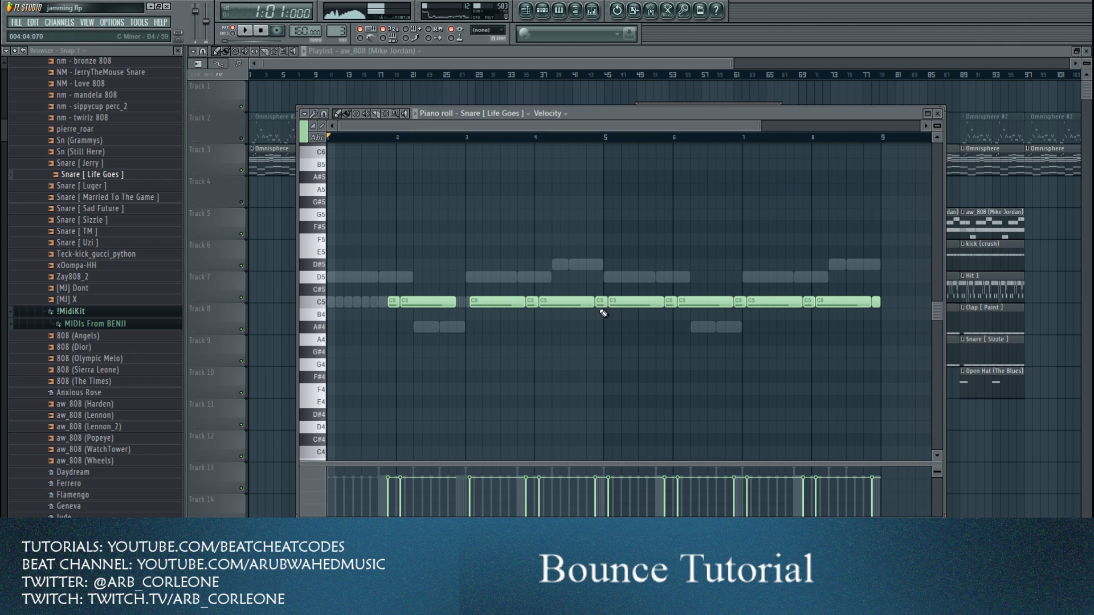
# - Delete the extra C5 snare notes to keep a pair every two bars, and close the piano roll
pyautogui.rightClick(514, 303)
pyautogui.rightClick(599, 303)
pyautogui.moveTo(606, 333); pyautogui.dragTo(935, 151)
pyautogui.press('Delete')
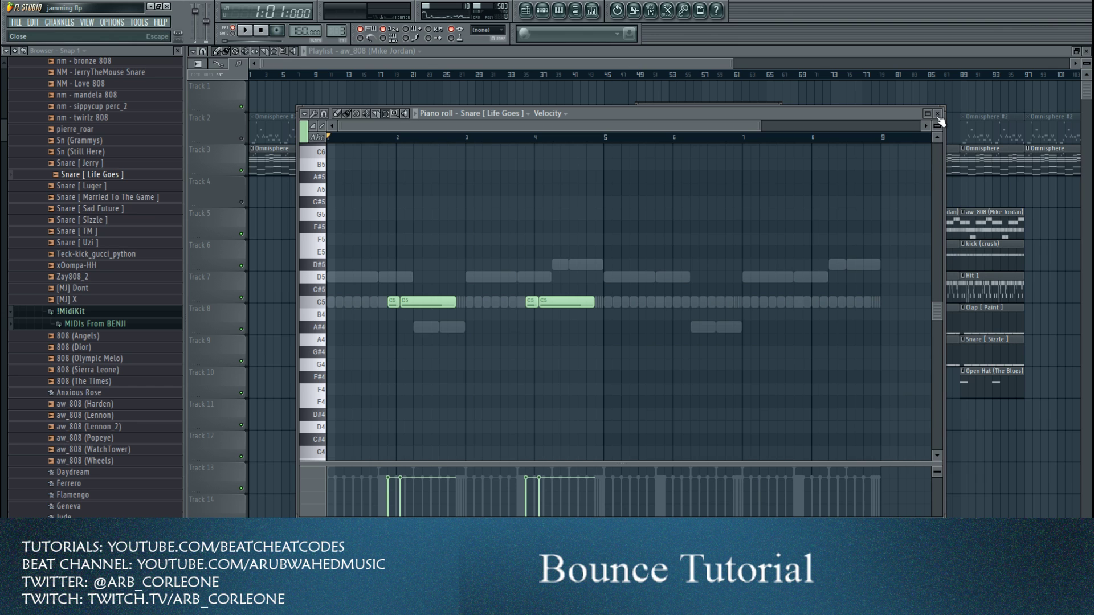
pyautogui.hotkey('ctrl', 'z')
pyautogui.moveTo(604, 288); pyautogui.dragTo(655, 333)
pyautogui.press('Delete')
pyautogui.rightClick(739, 302)
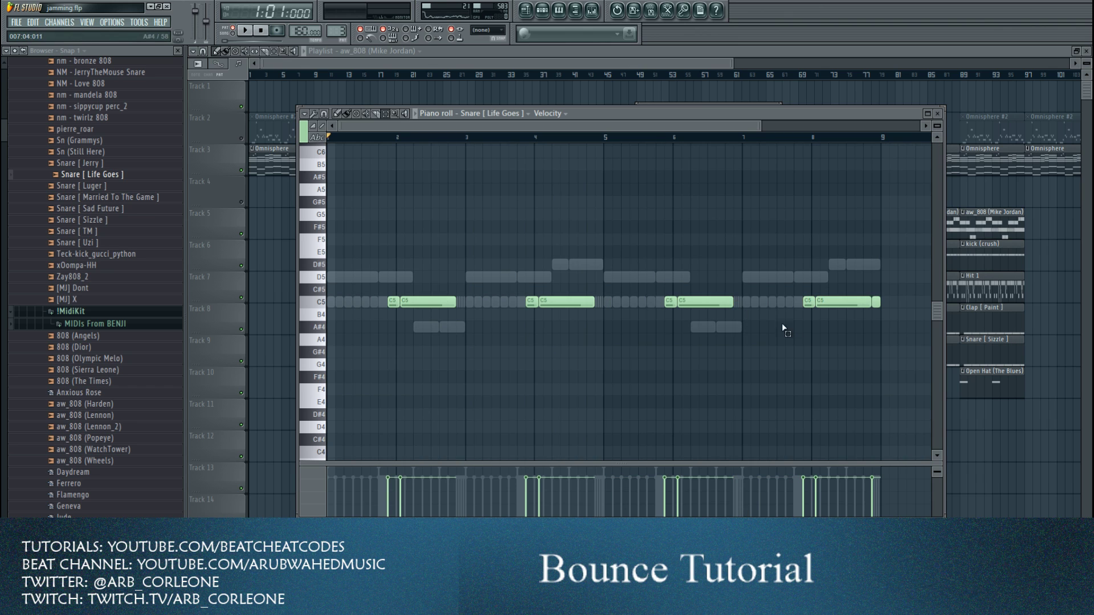
pyautogui.click(939, 115)
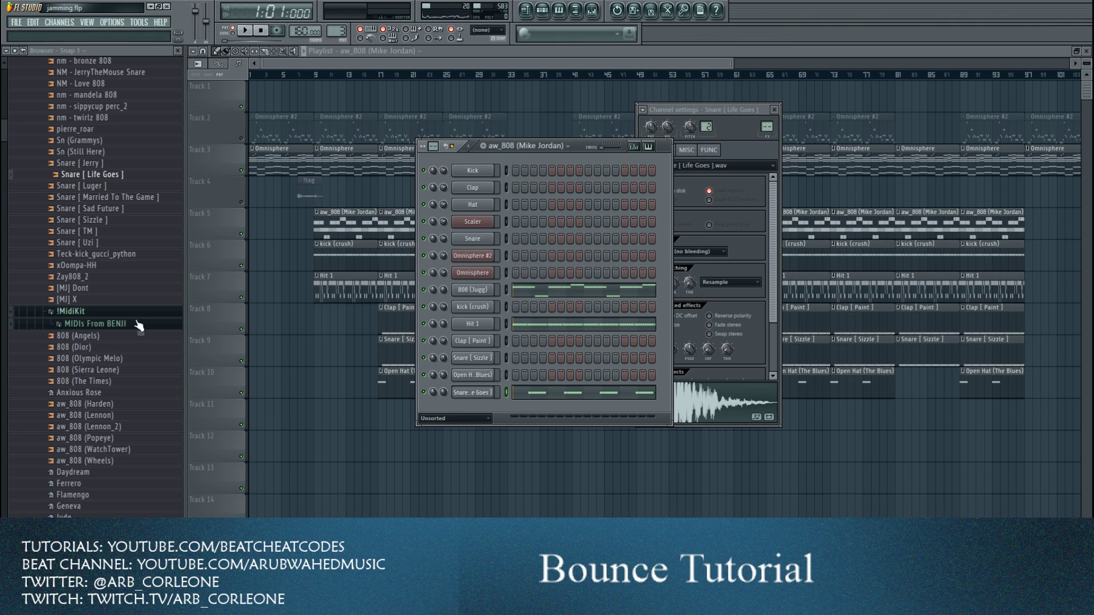
# - Browse the drum kits and add Open Hat [ stargazing ] from the Kbeazy 50k Drum Kit as a new channel
pyautogui.scroll(9, 15, 138)
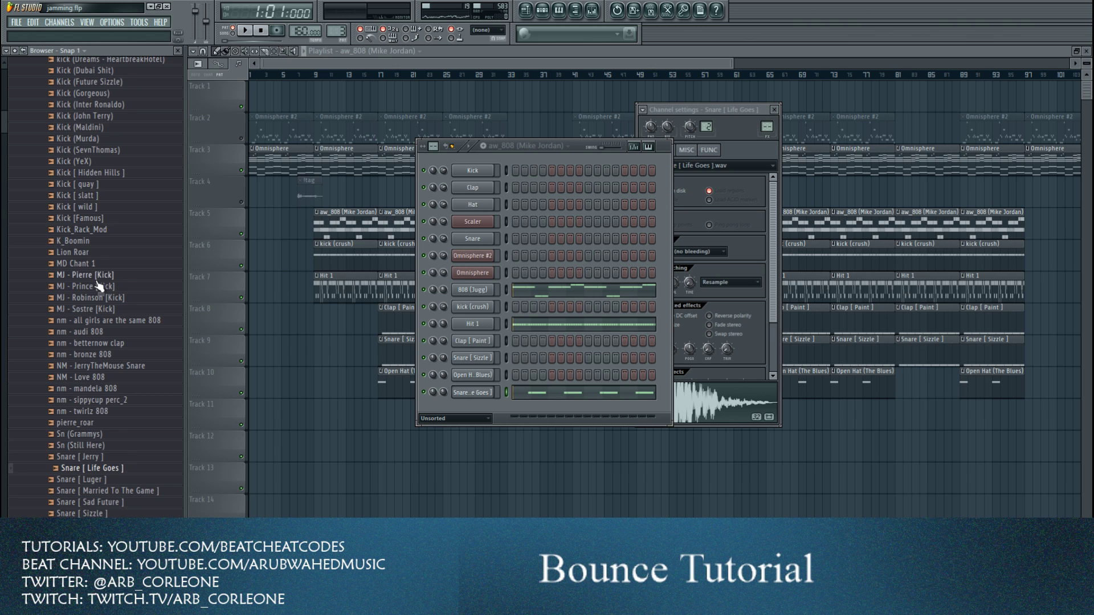
pyautogui.scroll(-2, 94, 317)
pyautogui.scroll(2, 86, 258)
pyautogui.scroll(-10, 98, 266)
pyautogui.scroll(10, 101, 270)
pyautogui.scroll(5, 99, 271)
pyautogui.click(94, 276)
pyautogui.scroll(-2, 85, 342)
pyautogui.scroll(1, 83, 388)
pyautogui.click(66, 238)
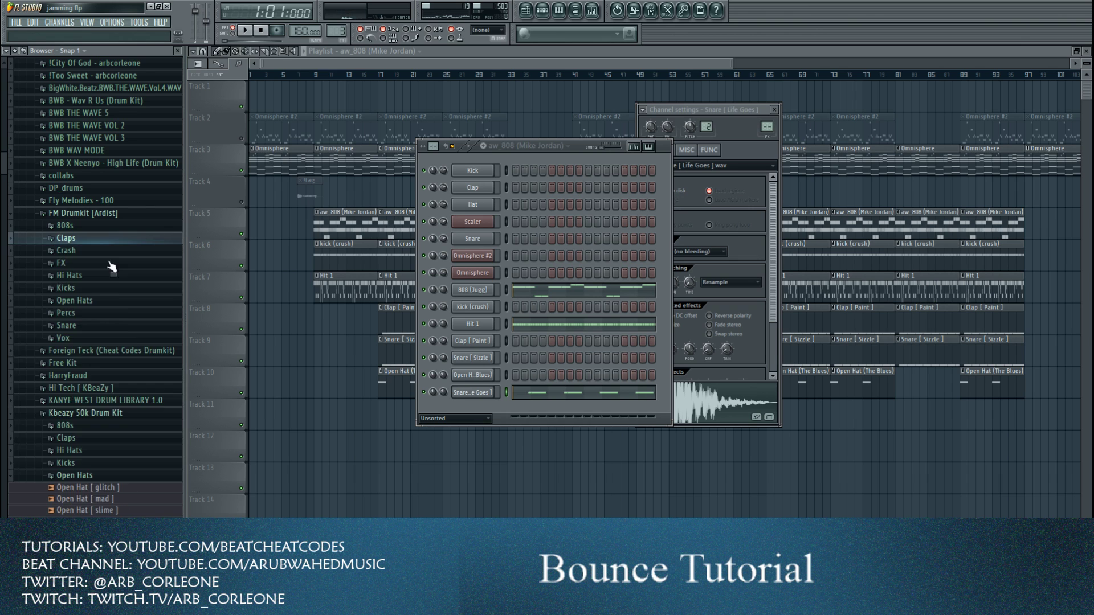
pyautogui.scroll(-4, 91, 239)
pyautogui.moveTo(114, 386); pyautogui.dragTo(467, 410)
# - In the open hat's piano roll, shift the bar 2 C5 note to beat 2 and delete all notes from bar 3 onward
pyautogui.rightClick(490, 409)
pyautogui.click(510, 409)
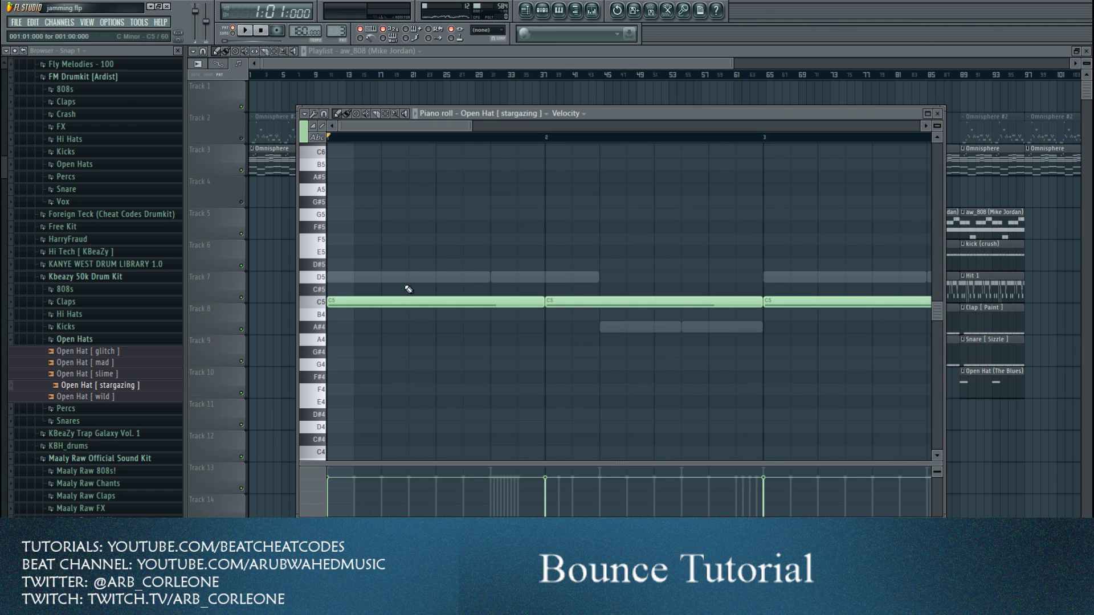
pyautogui.moveTo(468, 125); pyautogui.dragTo(729, 124)
pyautogui.moveTo(432, 304); pyautogui.dragTo(451, 306)
pyautogui.rightClick(513, 302)
pyautogui.rightClick(587, 302)
pyautogui.rightClick(660, 302)
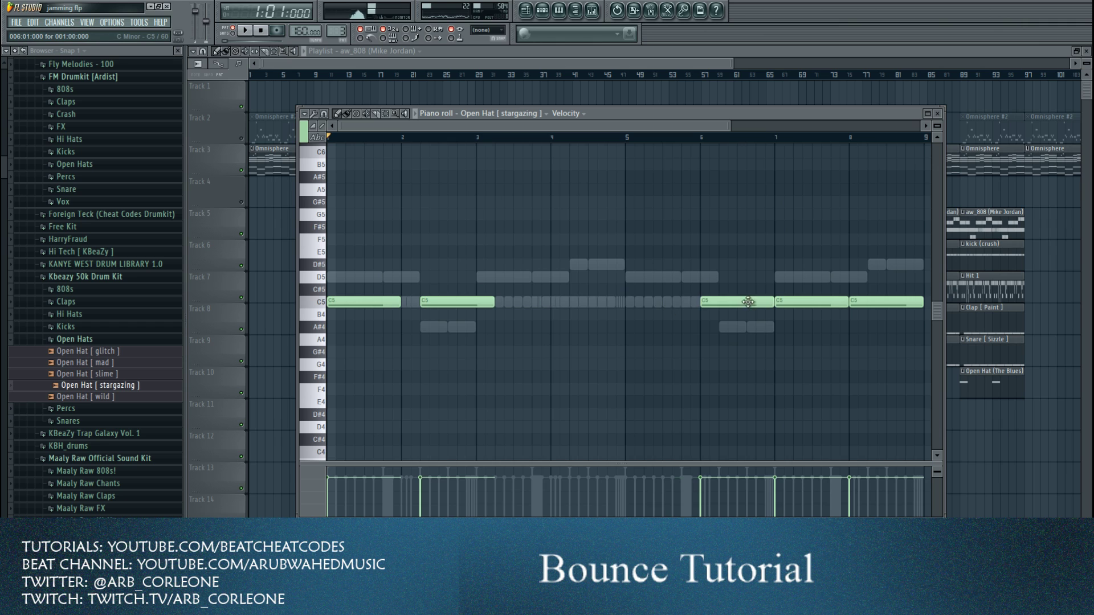
pyautogui.rightClick(735, 302)
pyautogui.rightClick(823, 303)
pyautogui.rightClick(886, 302)
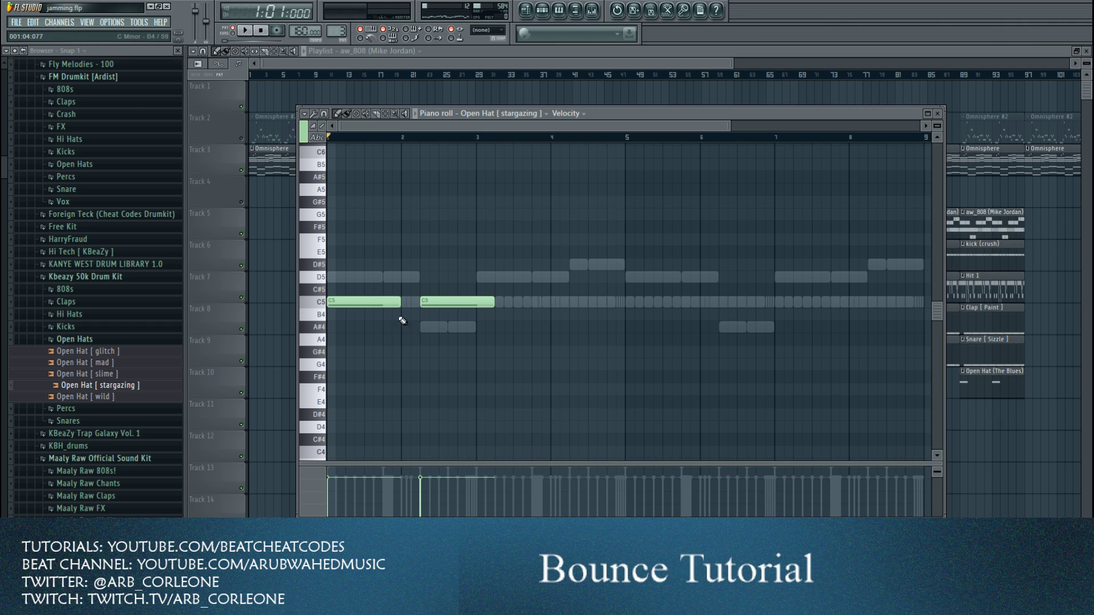
pyautogui.click(937, 113)
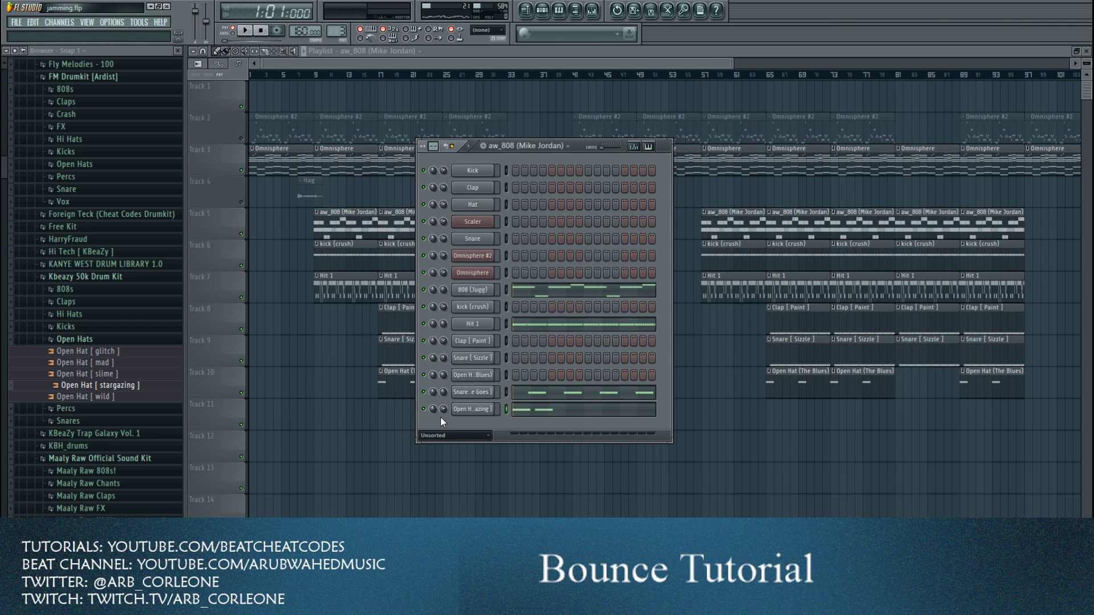
# - Preview the Shaker [ pages ] and Stick [ drip harder ] samples in the kit's Percs folder
pyautogui.click(66, 408)
pyautogui.click(135, 458)
pyautogui.moveTo(150, 467); pyautogui.dragTo(482, 477)
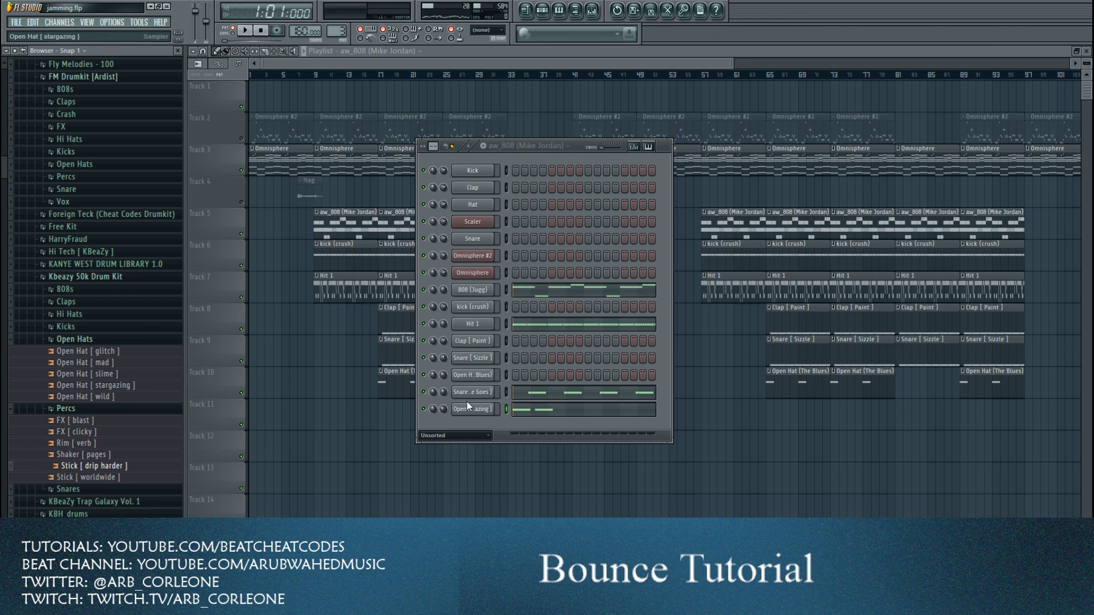
# - Play the pattern and review the Snare [ Life Goes ] notes in the piano roll
pyautogui.click(477, 149)
pyautogui.press('space')
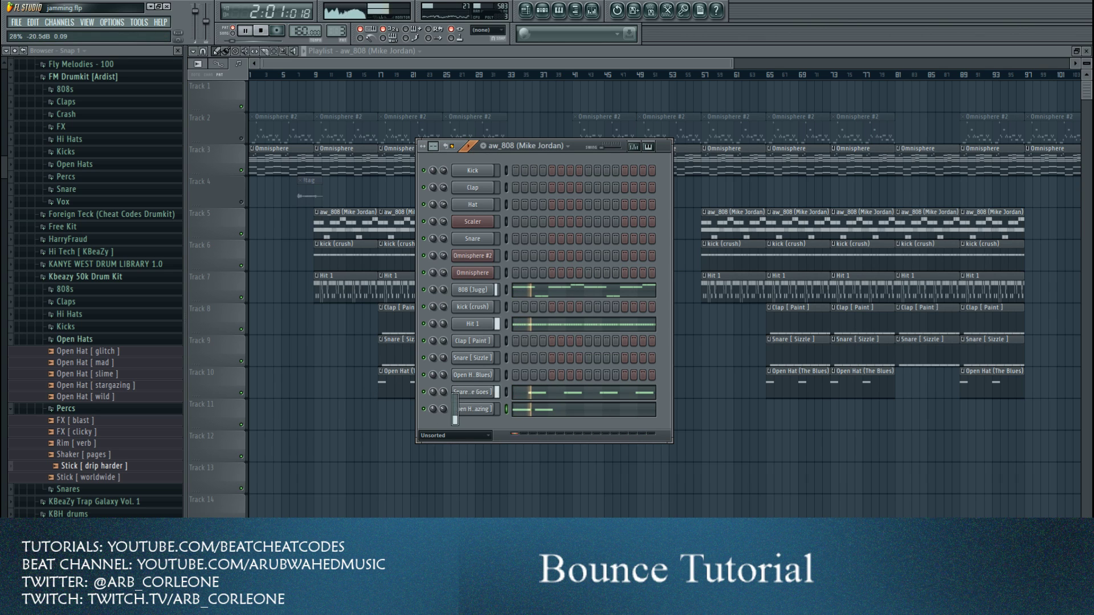
pyautogui.click(472, 392)
pyautogui.rightClick(494, 393)
pyautogui.click(507, 397)
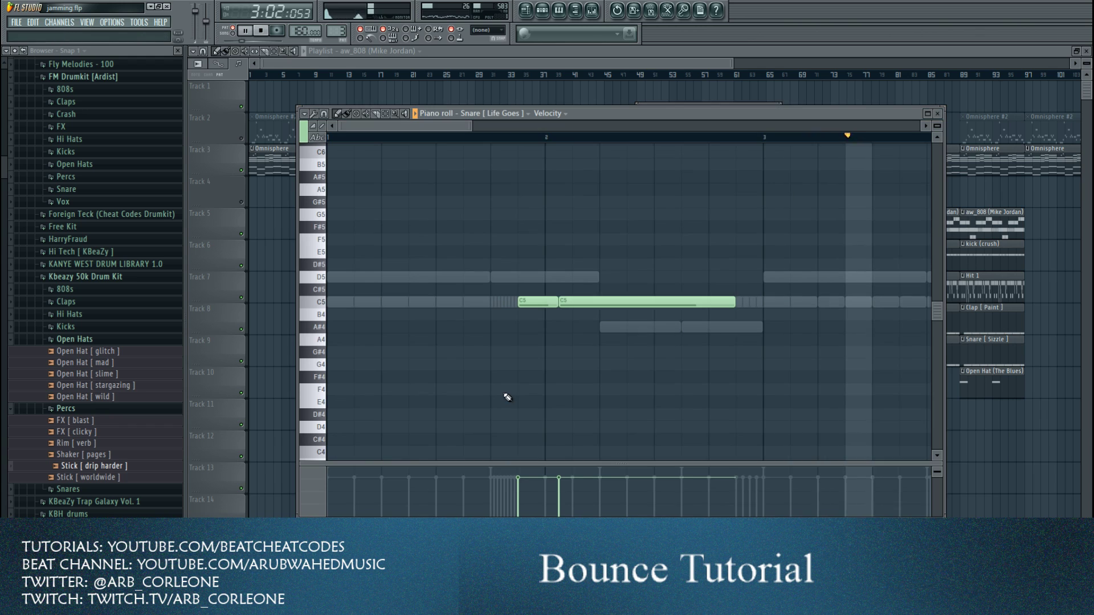
pyautogui.moveTo(610, 301)
pyautogui.mouseDown()
pyautogui.moveTo(623, 302)
pyautogui.moveTo(604, 301)
pyautogui.mouseUp()
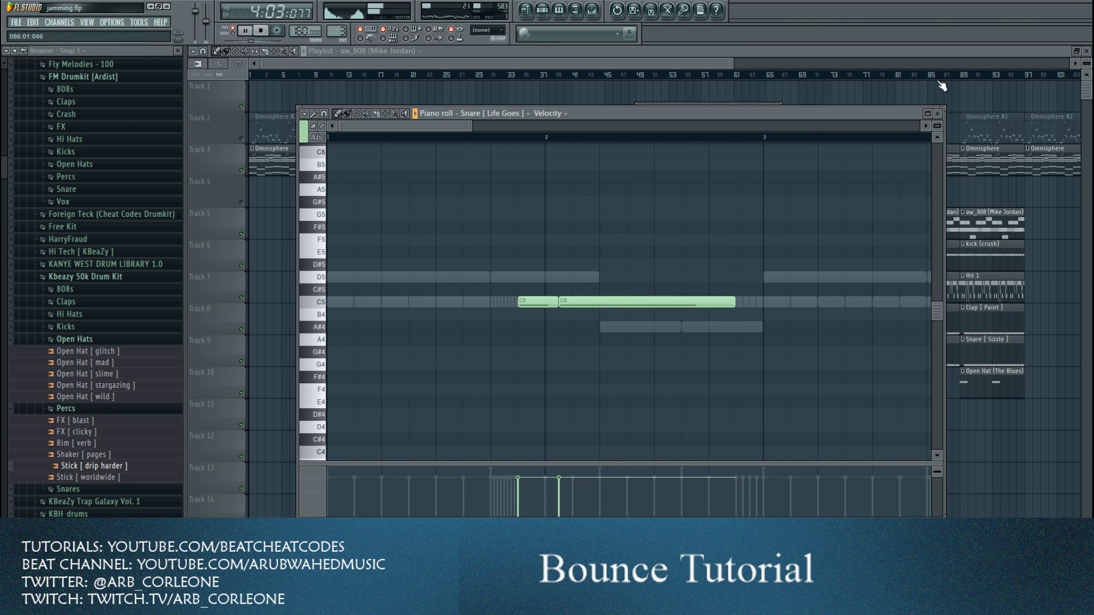
pyautogui.click(939, 114)
# - Cut the existing Snare [ Life Goes ] pattern and place new hits on steps 3 and 15
pyautogui.click(488, 435)
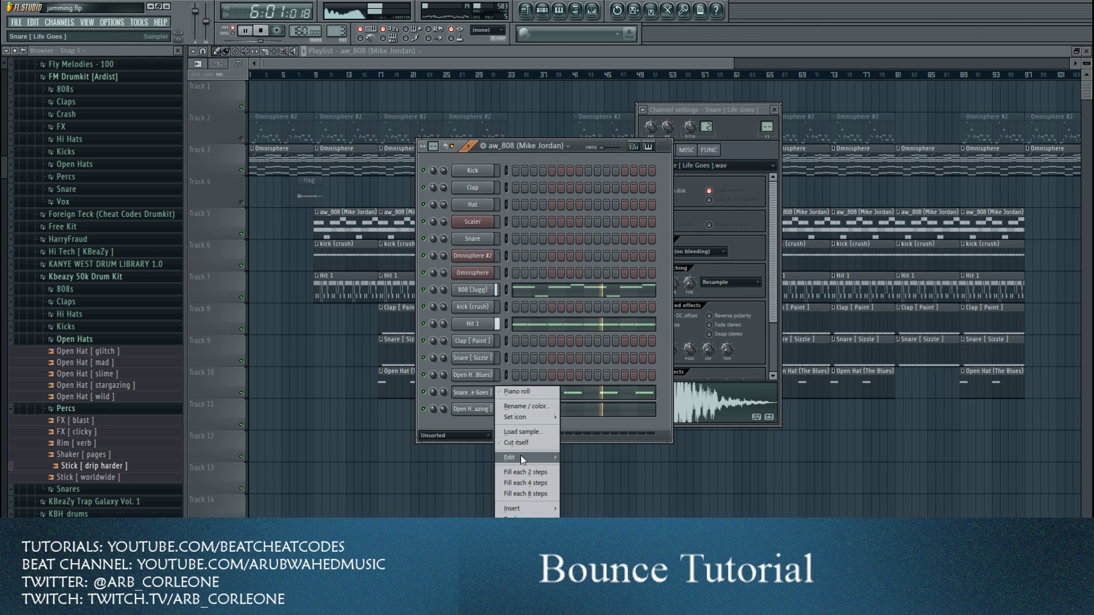
pyautogui.click(571, 462)
pyautogui.click(643, 392)
pyautogui.click(533, 392)
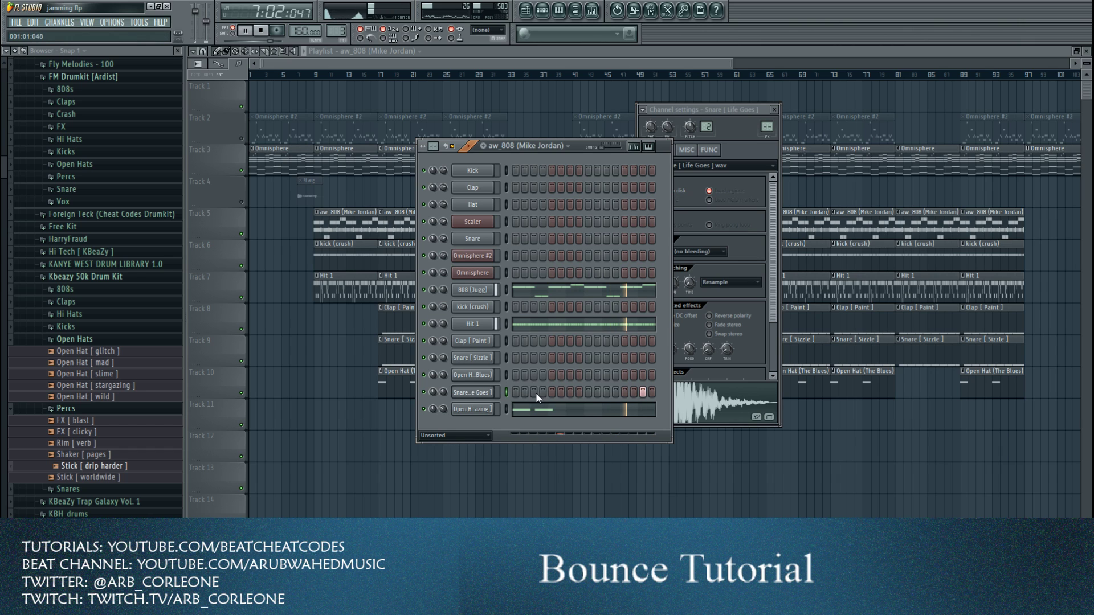
# - Send the snare pattern to its piano roll and delete the extra notes, keeping a C5 pair every two bars
pyautogui.rightClick(494, 392)
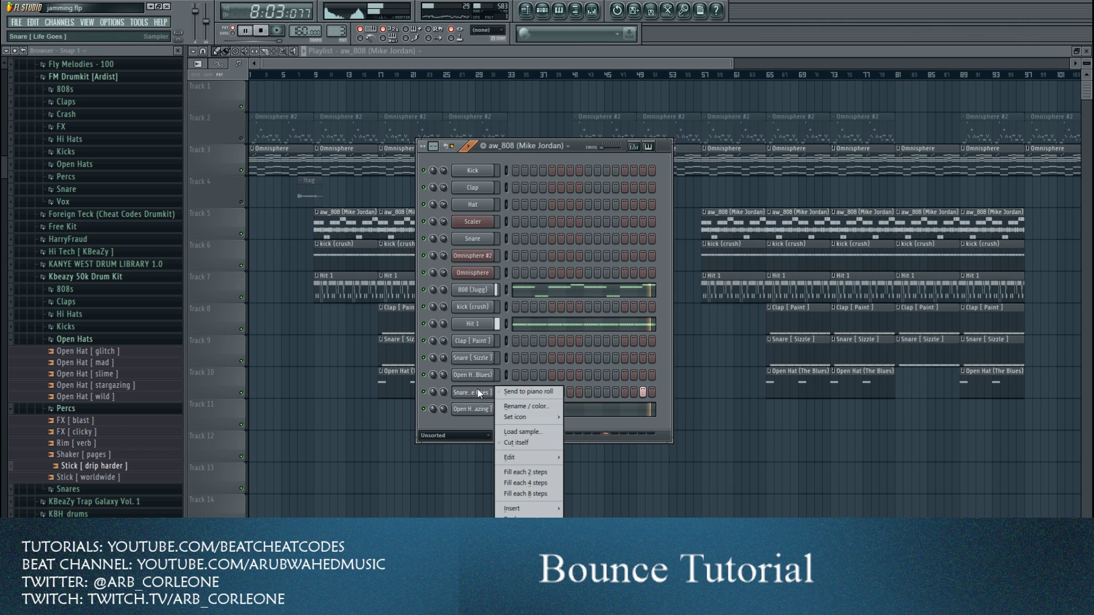
pyautogui.click(524, 392)
pyautogui.rightClick(482, 302)
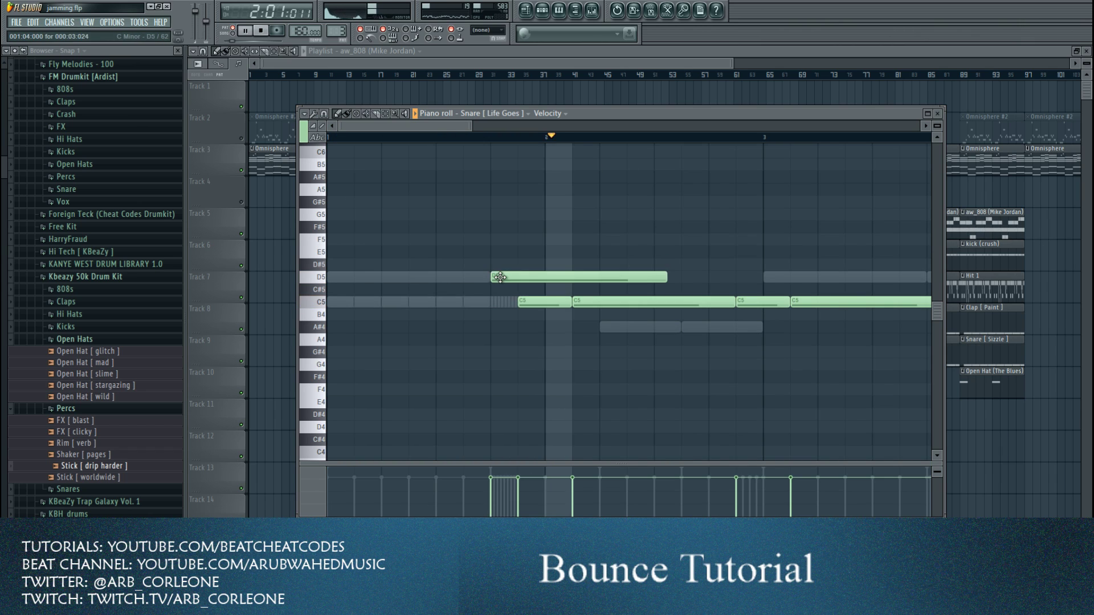
pyautogui.scroll(-3, 484, 285)
pyautogui.rightClick(495, 302)
pyautogui.rightClick(532, 302)
pyautogui.rightClick(662, 302)
pyautogui.scroll(-1, 617, 308)
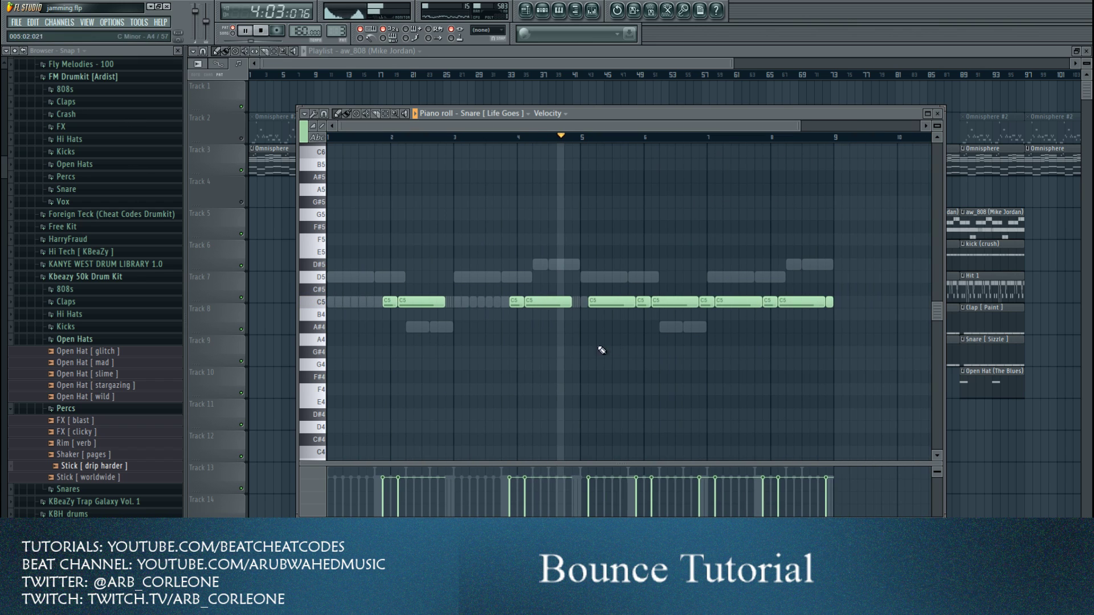
pyautogui.rightClick(617, 302)
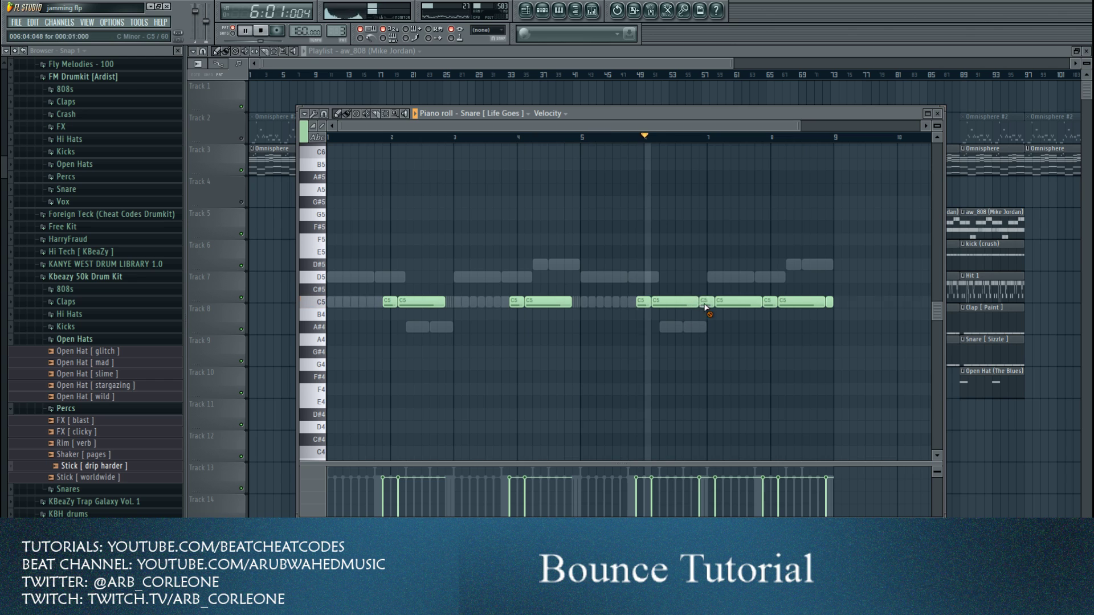
pyautogui.rightClick(707, 302)
pyautogui.rightClick(740, 302)
pyautogui.rightClick(829, 302)
# - Transpose all the snare notes up eleven semitones to B5
pyautogui.press('Up')
pyautogui.press('Up')
pyautogui.press('Up')
pyautogui.press('Up')
pyautogui.press('Up')
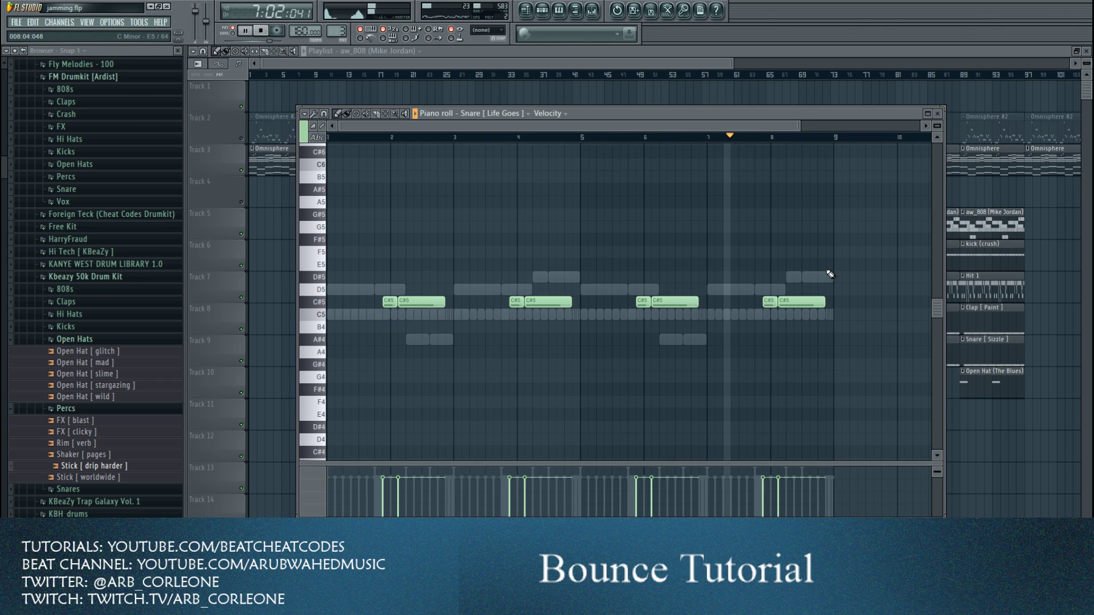
pyautogui.press('Up')
pyautogui.press('Up')
pyautogui.press('Up')
pyautogui.press('Up')
pyautogui.press('Up')
pyautogui.press('Up')
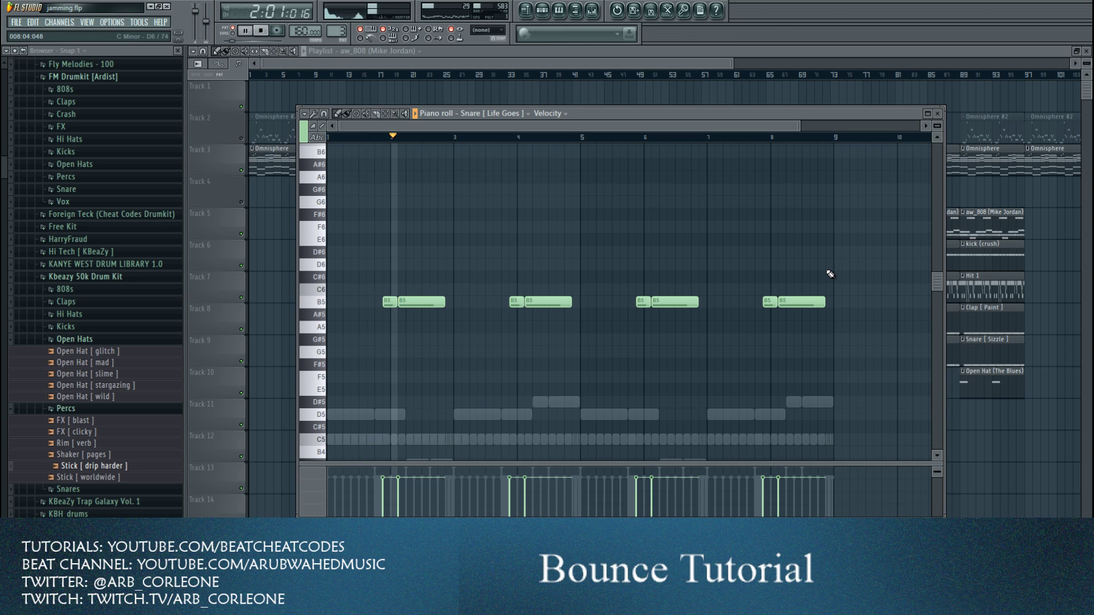
# - Transpose all the snare notes down to G#5 and close the piano roll
pyautogui.press('Down')
pyautogui.press('Down')
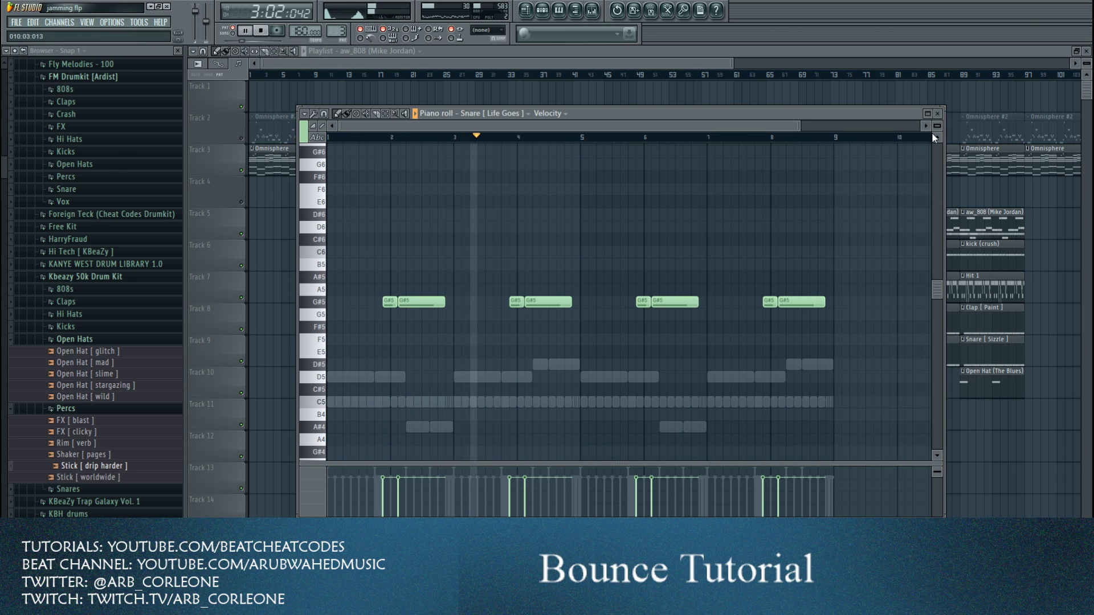
pyautogui.click(937, 113)
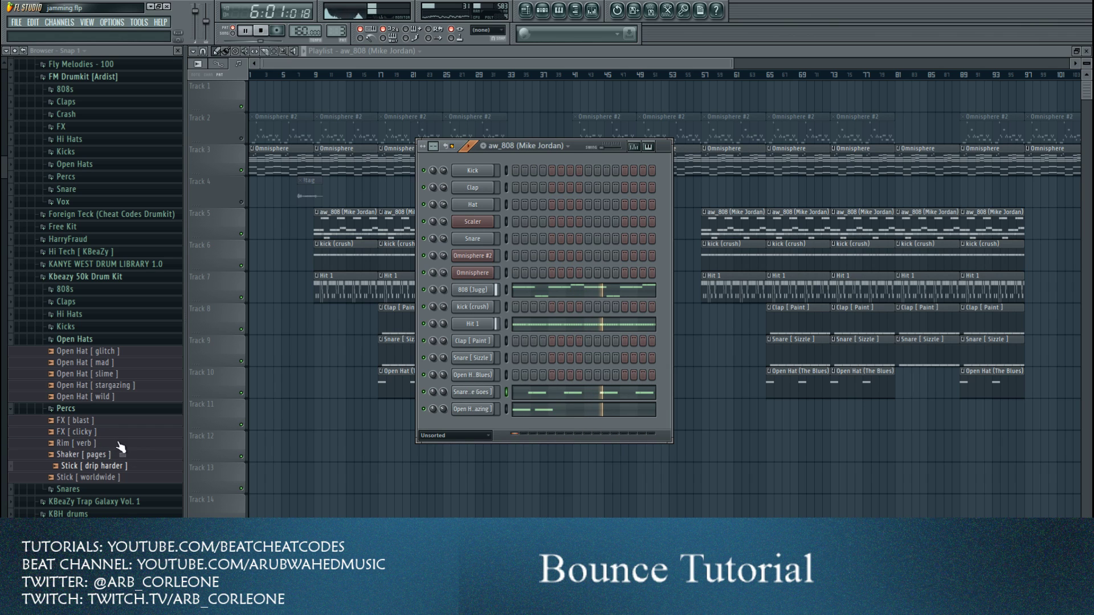
# - Replace the Snare [ Life Goes ] sample with Stick [ drip harder ] from the Percs folder and stop playback
pyautogui.click(74, 339)
pyautogui.moveTo(100, 398); pyautogui.dragTo(481, 392)
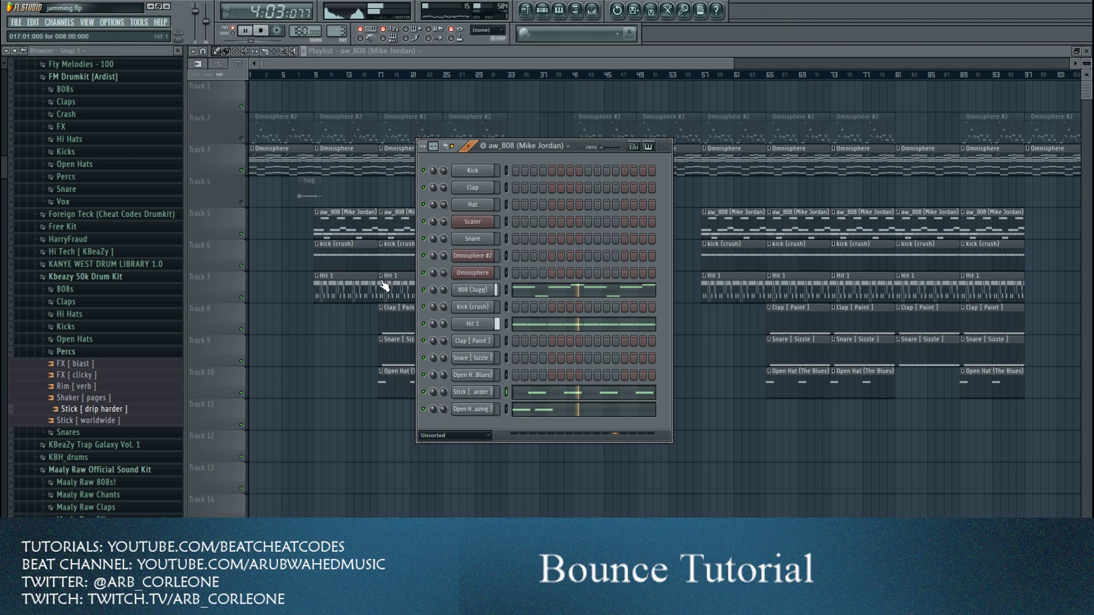
pyautogui.click(261, 31)
pyautogui.moveTo(575, 149); pyautogui.dragTo(511, 142)
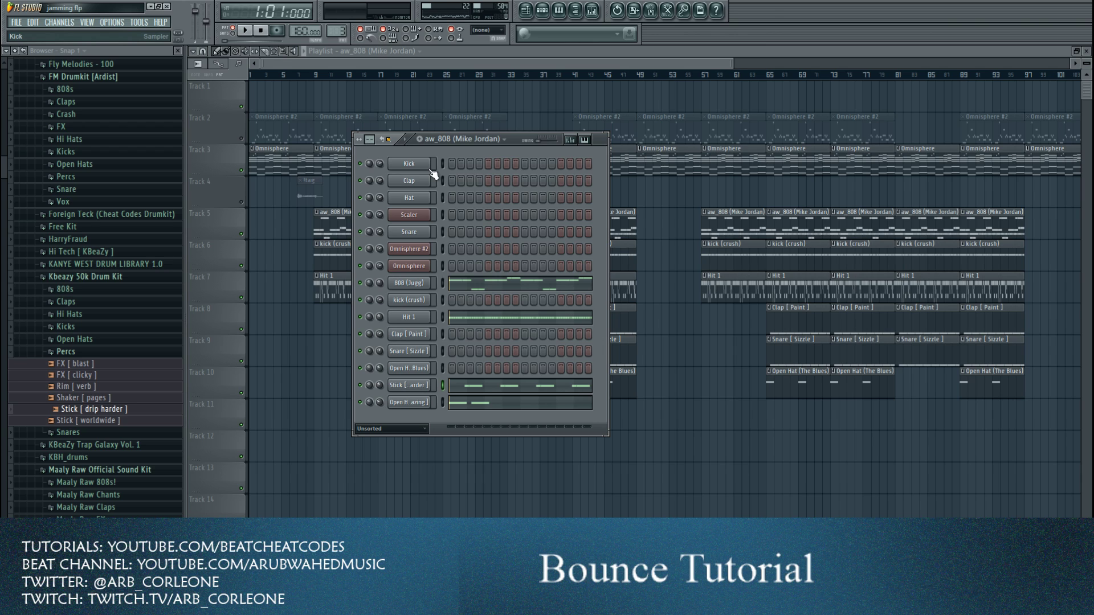
# - Review the 808 (Jugg) notes across several bars in the piano roll
pyautogui.rightClick(427, 282)
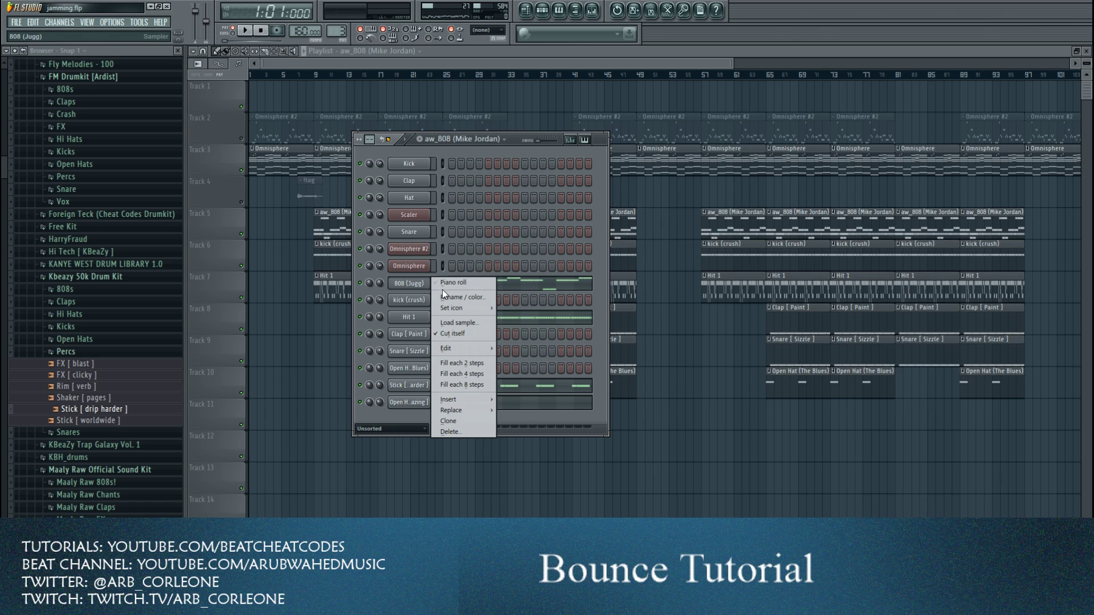
pyautogui.click(444, 283)
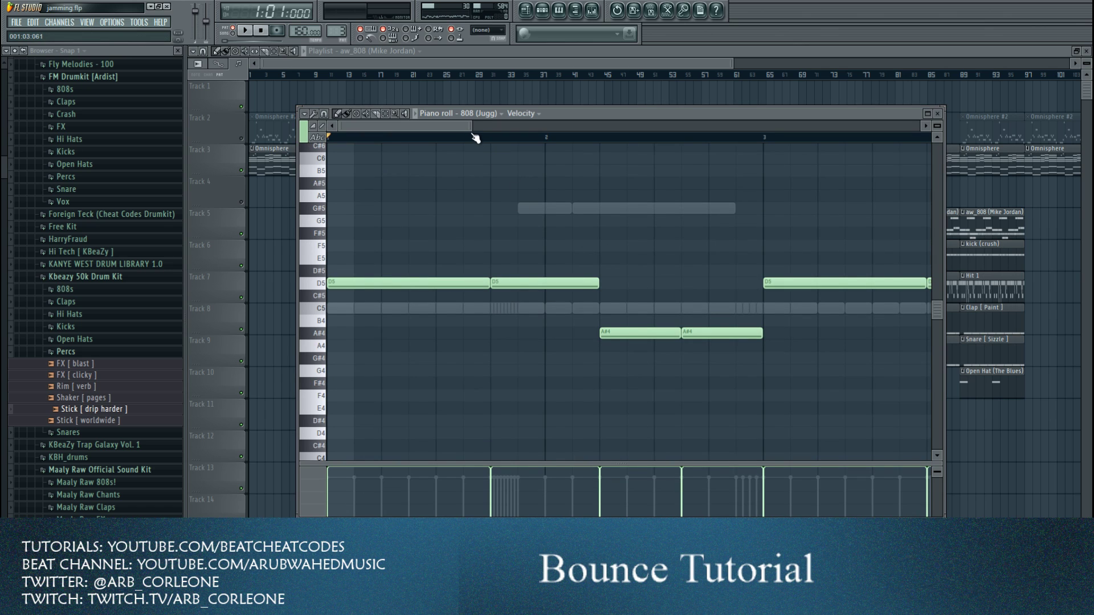
pyautogui.moveTo(470, 129); pyautogui.dragTo(661, 155)
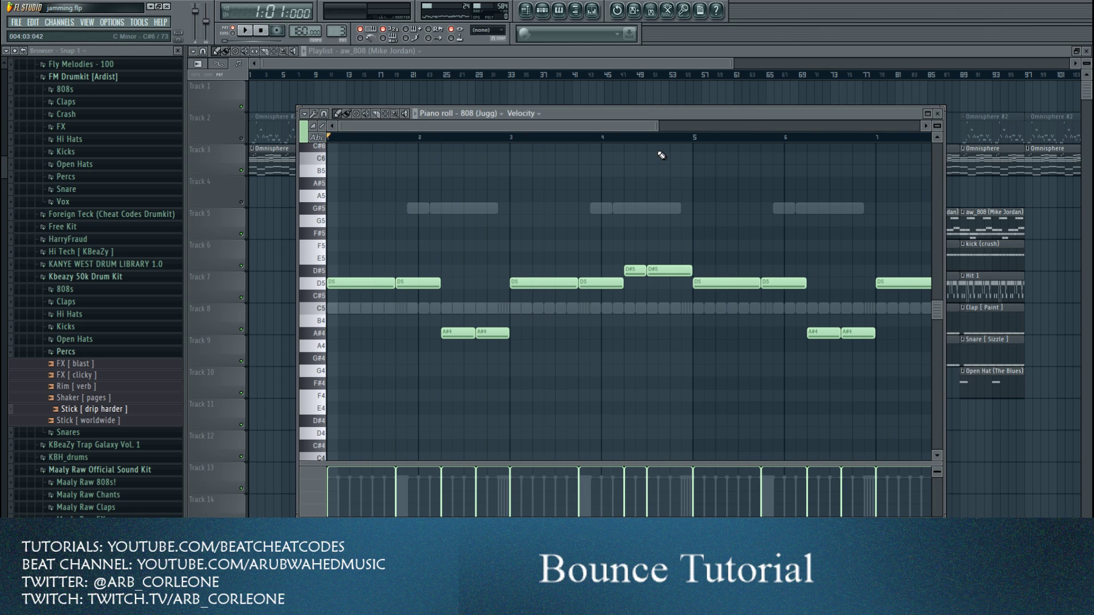
pyautogui.click(937, 114)
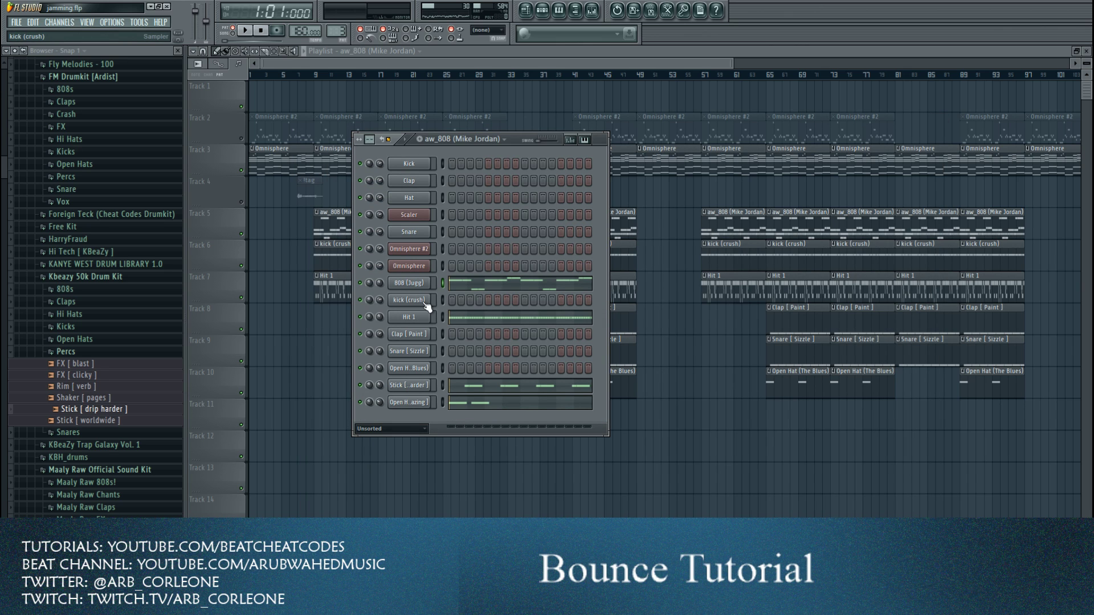
# - Review the full Hit 1 hi-hat pattern and its rolls in the piano roll
pyautogui.rightClick(428, 281)
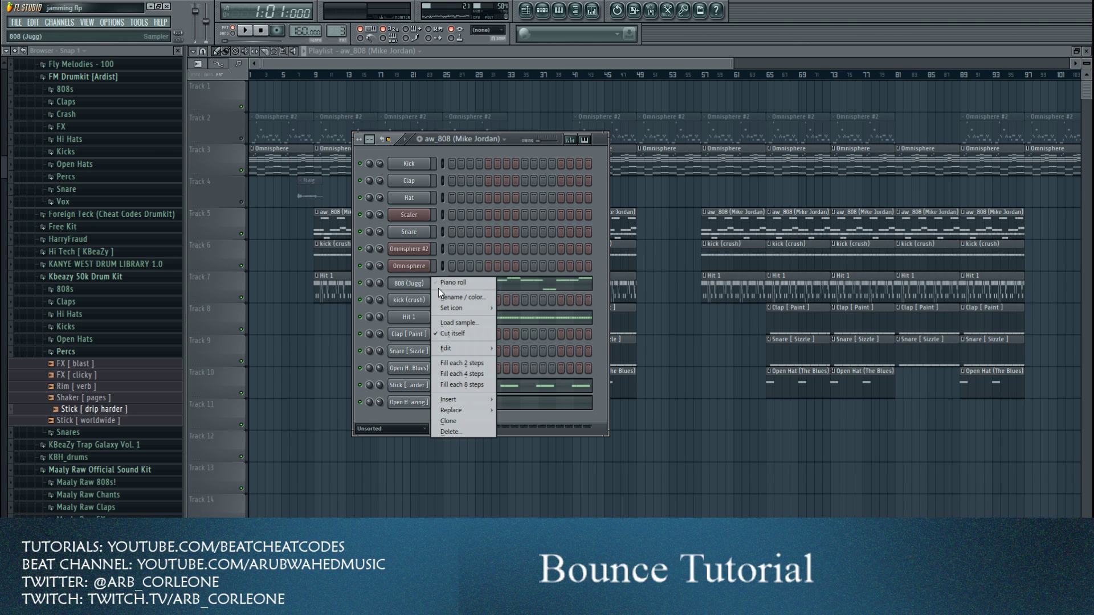
pyautogui.click(409, 317)
pyautogui.rightClick(409, 318)
pyautogui.click(453, 322)
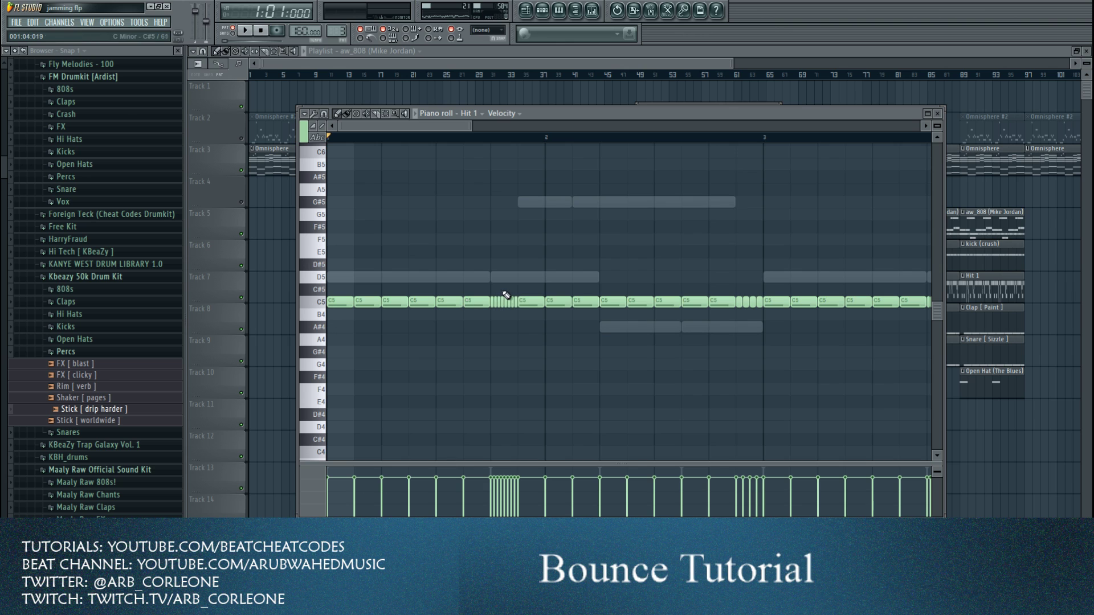
pyautogui.moveTo(471, 125); pyautogui.dragTo(866, 155)
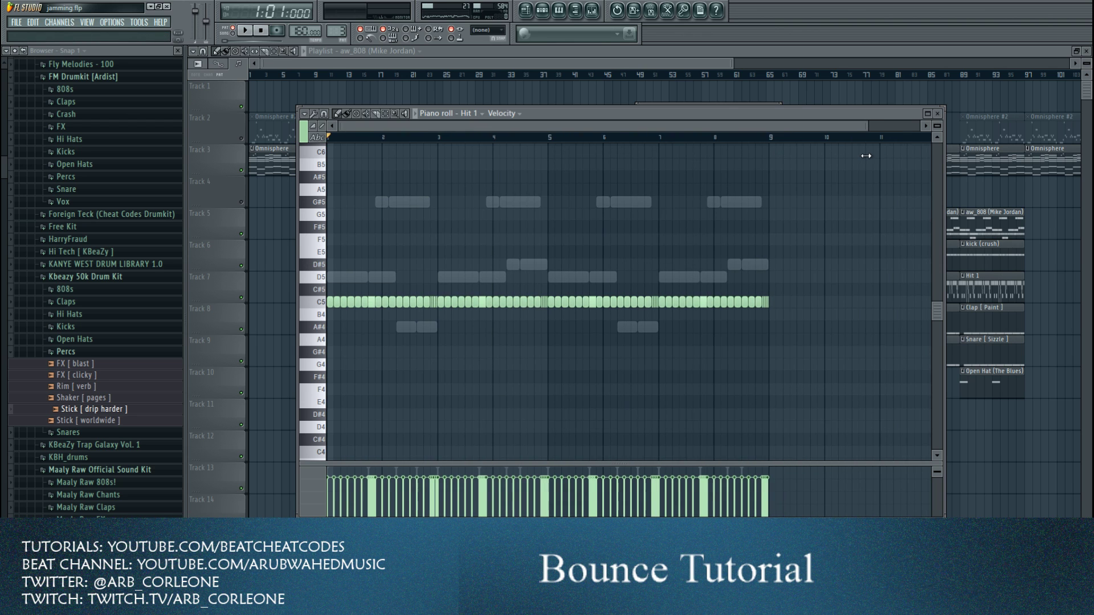
pyautogui.click(938, 113)
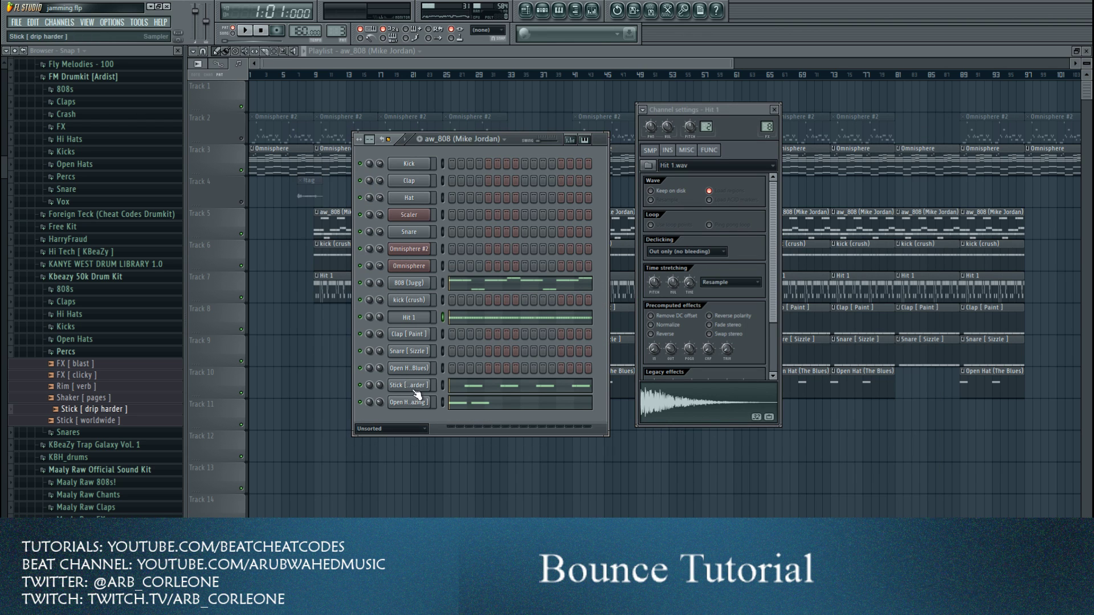